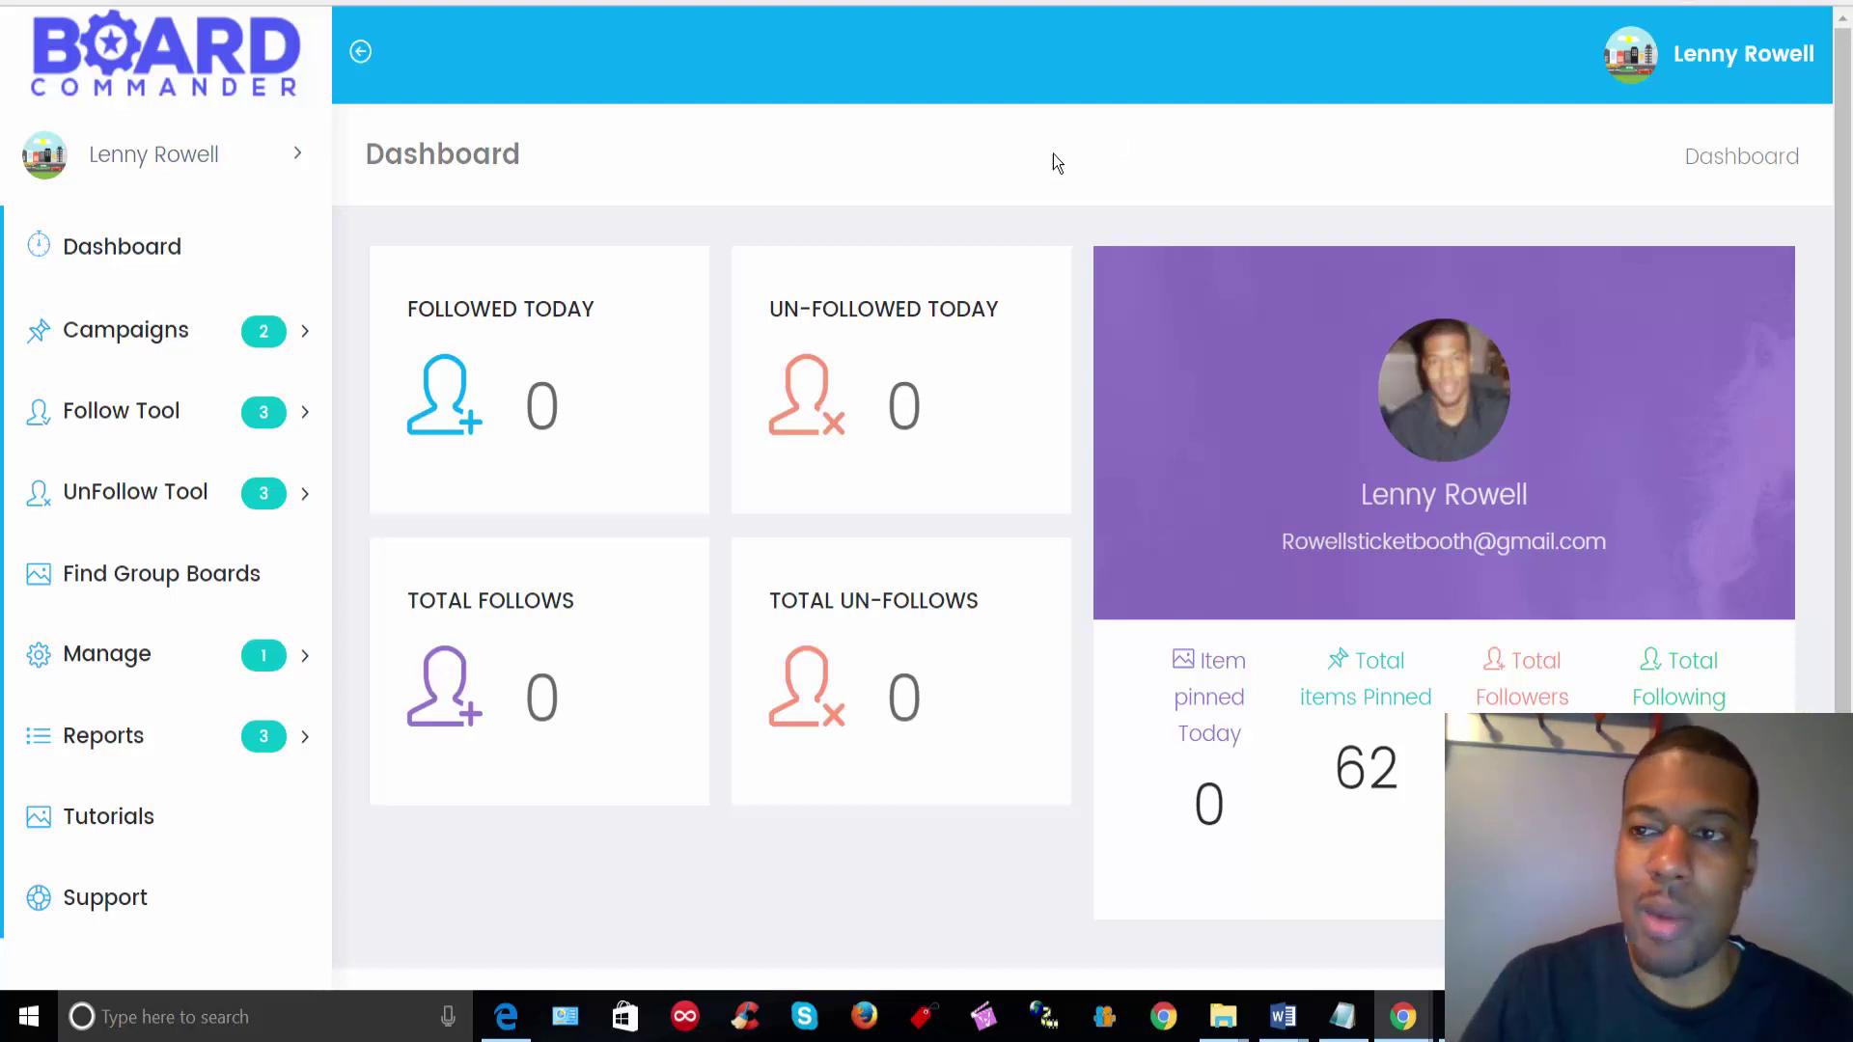
Expand the Manage section, and review the Fiverr Pinterest listings and the Board Commander offer page in the other browser tabs
left_click(147, 654)
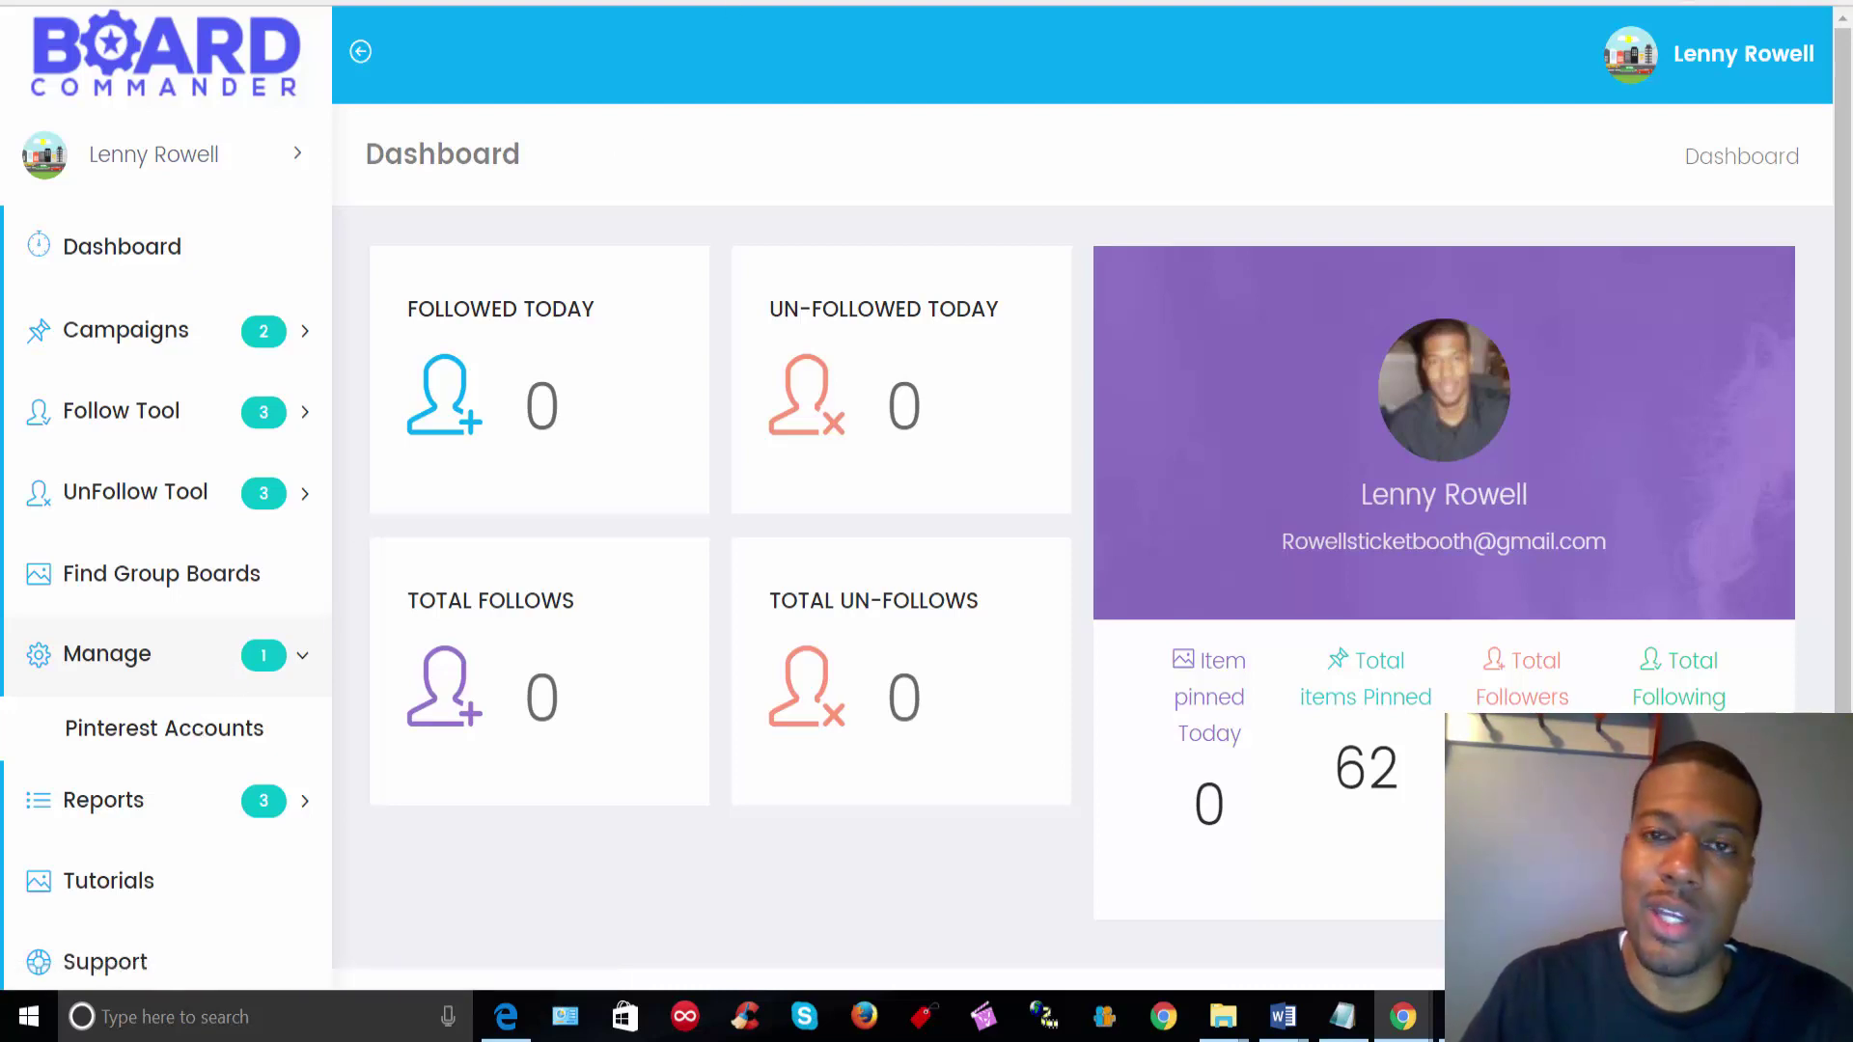
key("ctrl+Tab")
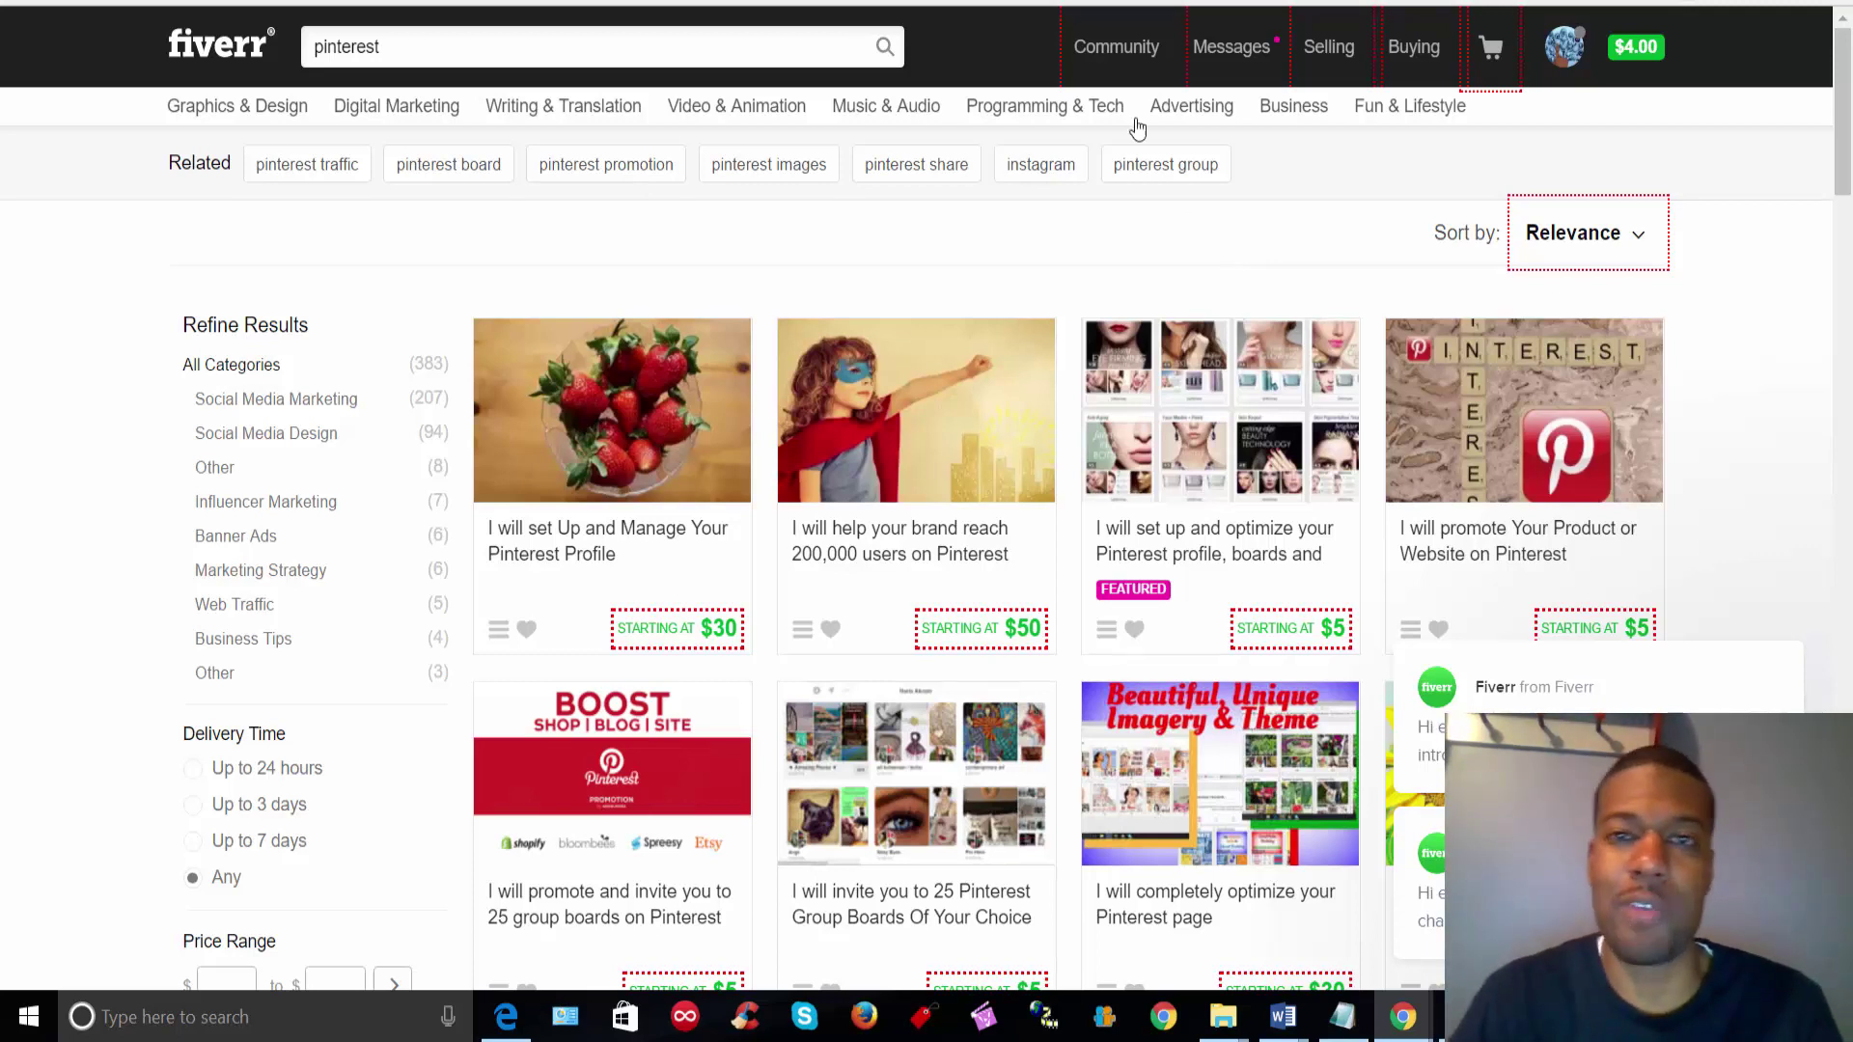
key("ctrl+Tab")
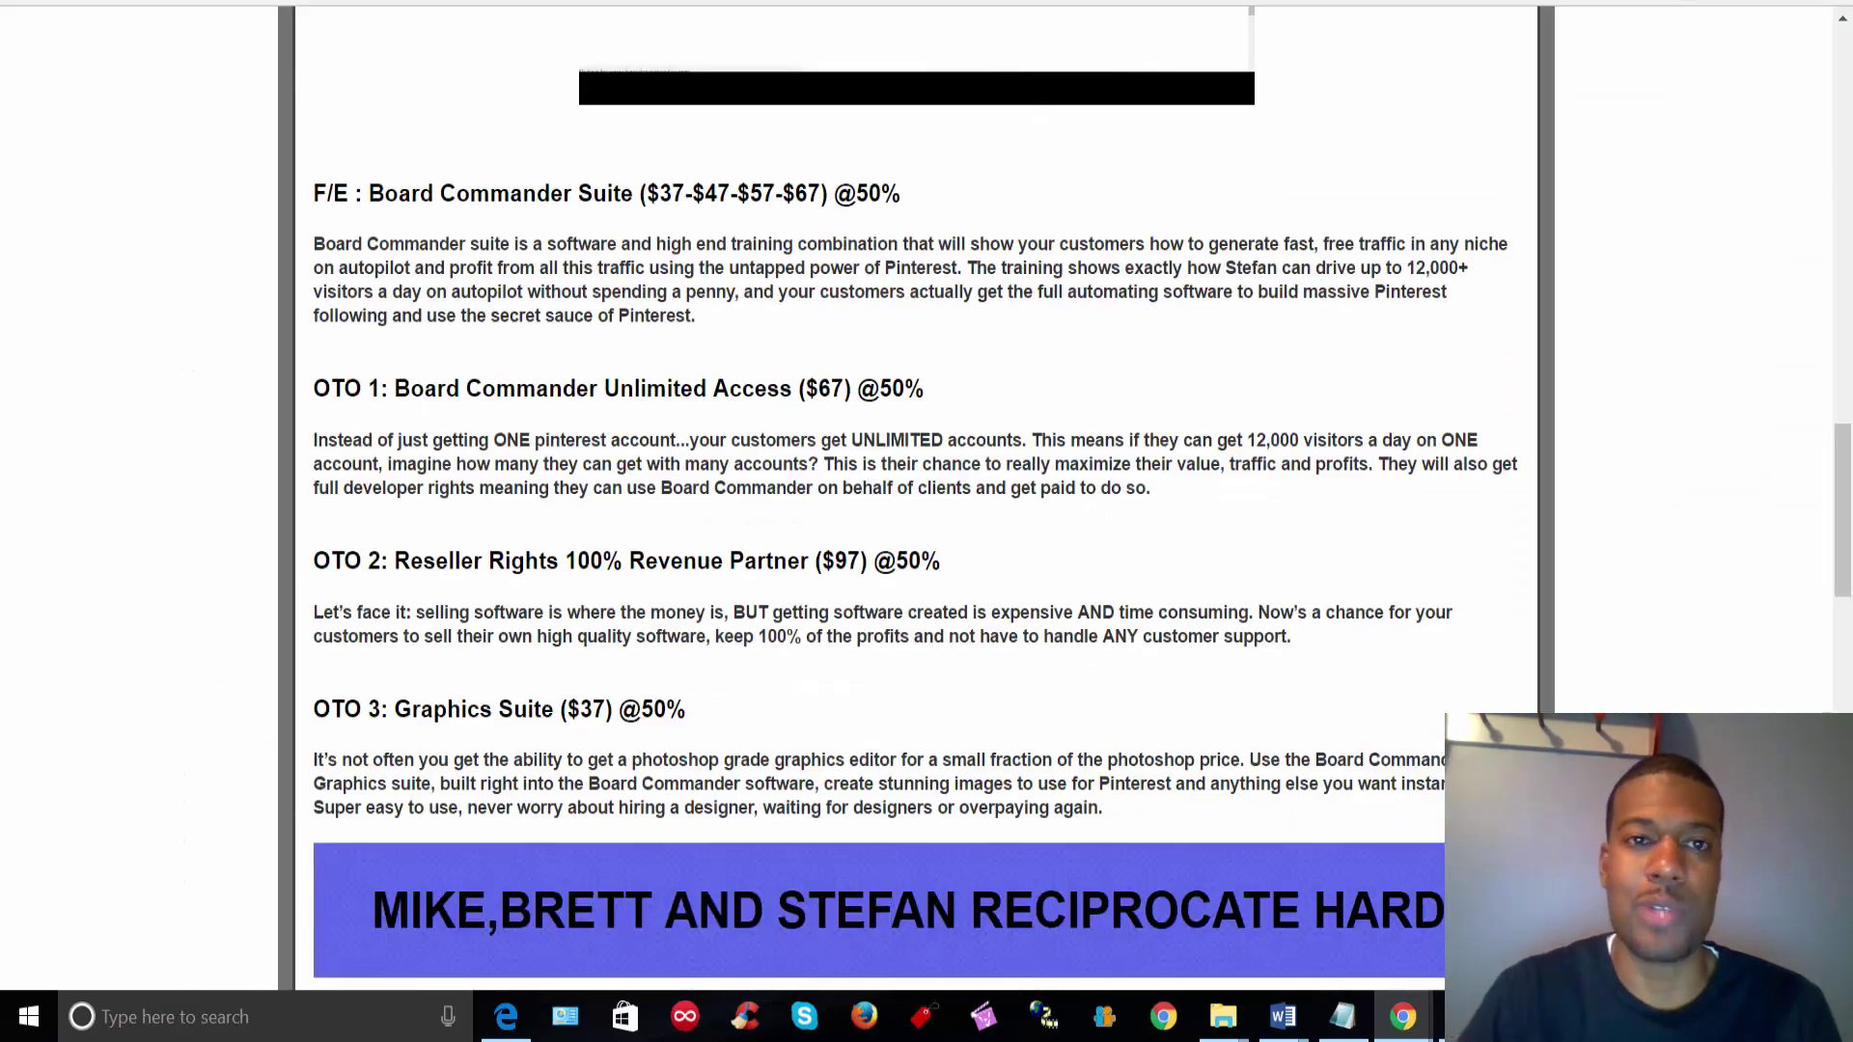
key("ctrl+Tab")
key("ctrl+Tab")
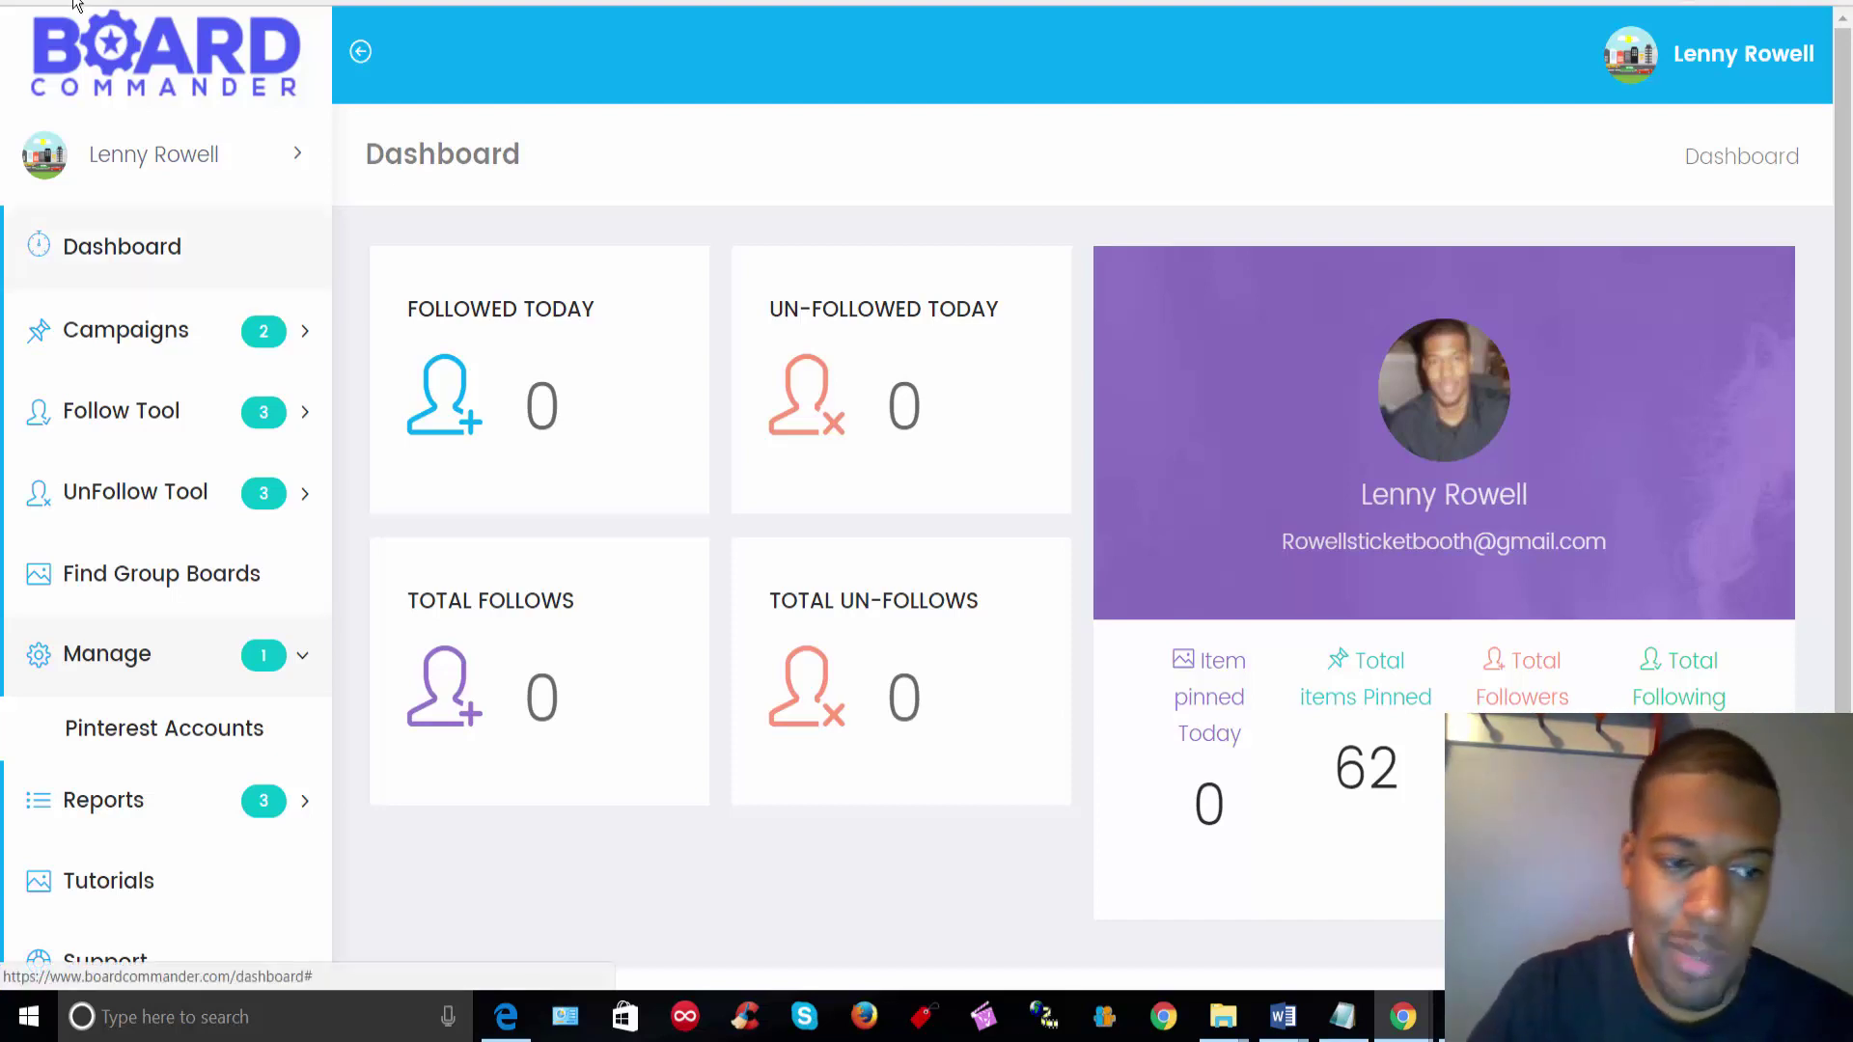
Open the Tutorials page to examine the available training videos
left_click(129, 656)
left_click(132, 656)
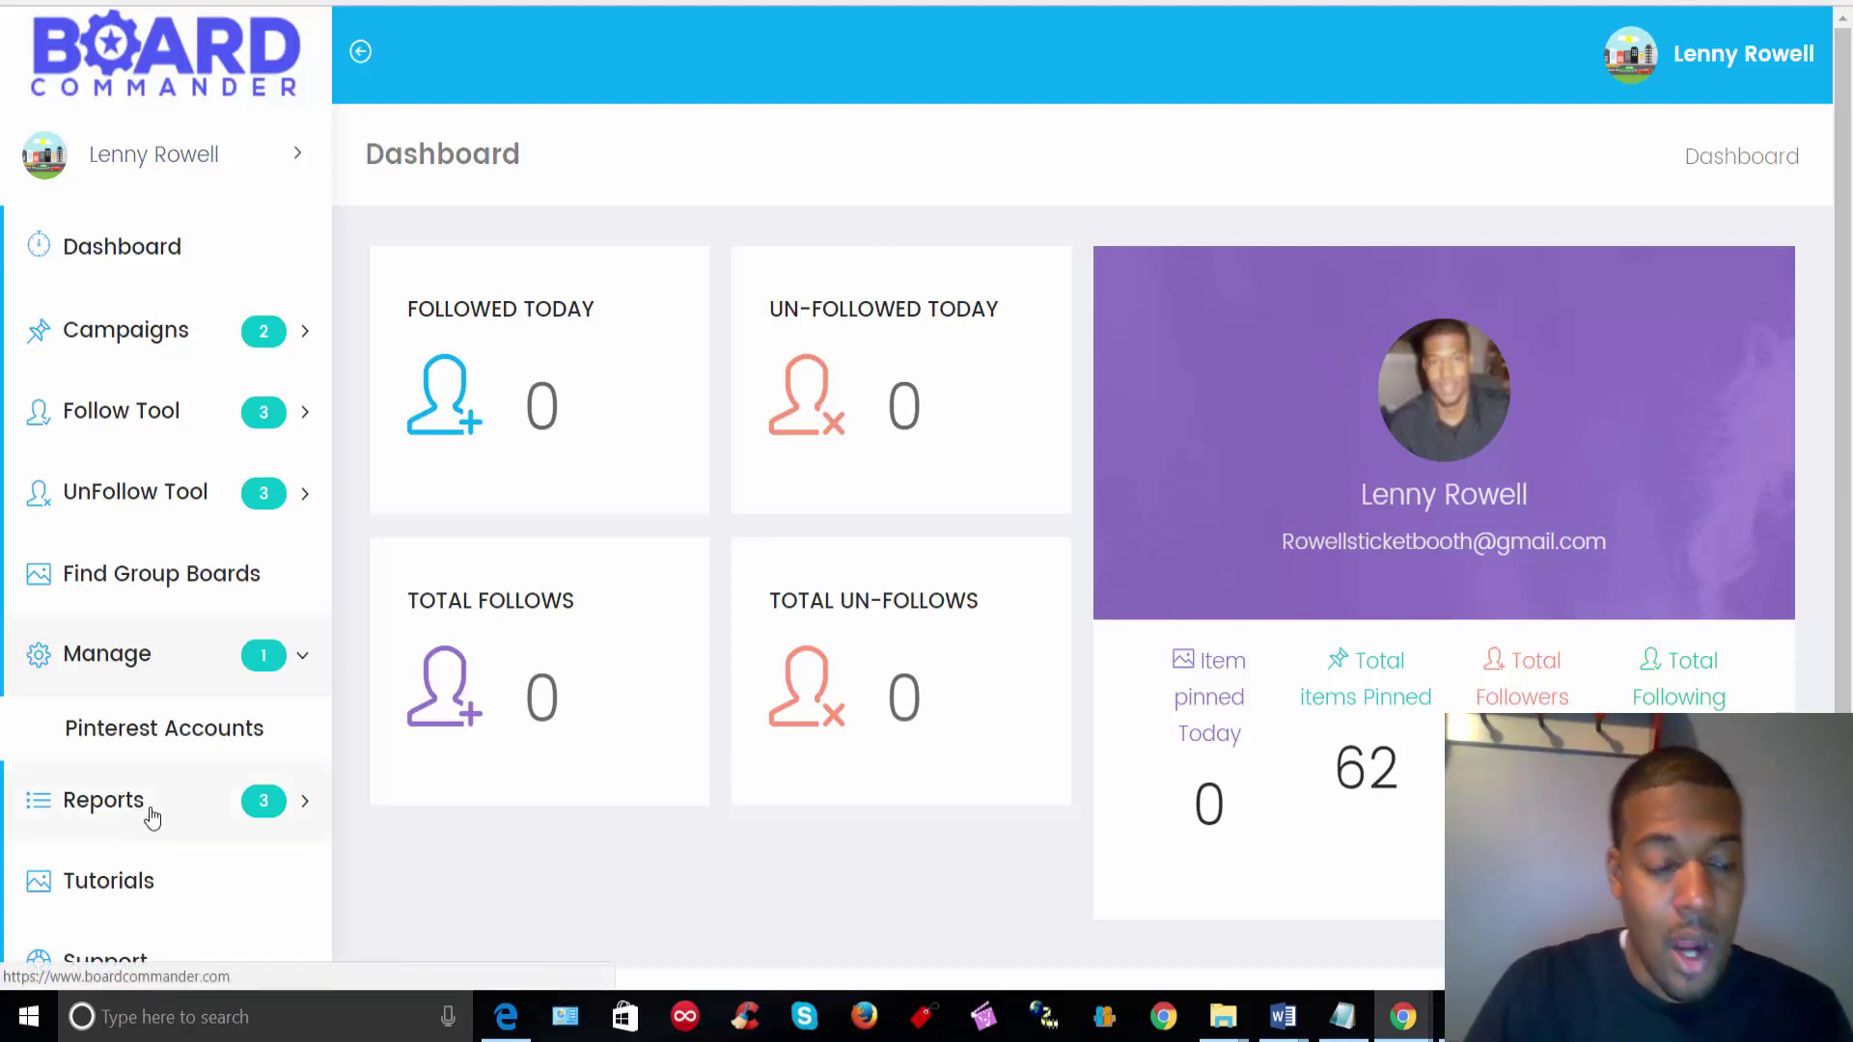
left_click(151, 881)
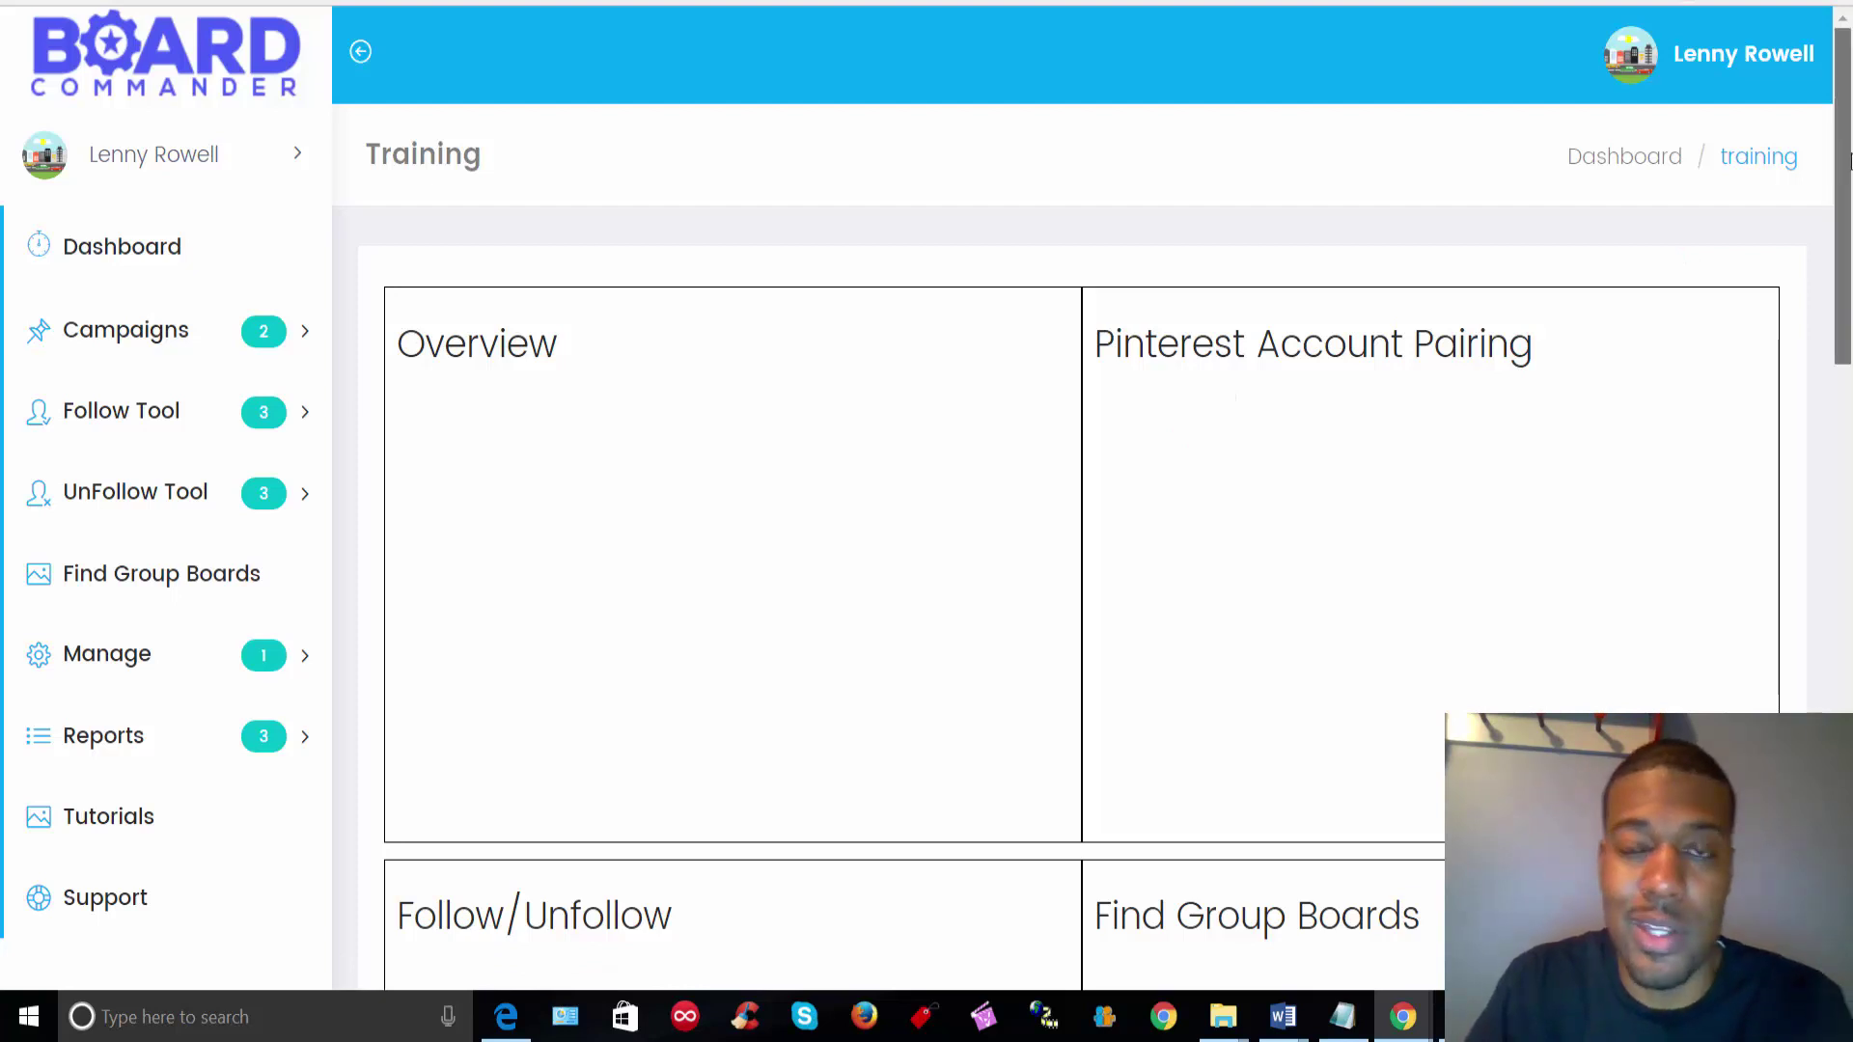
left_click_drag(1849, 159, 1746, 48)
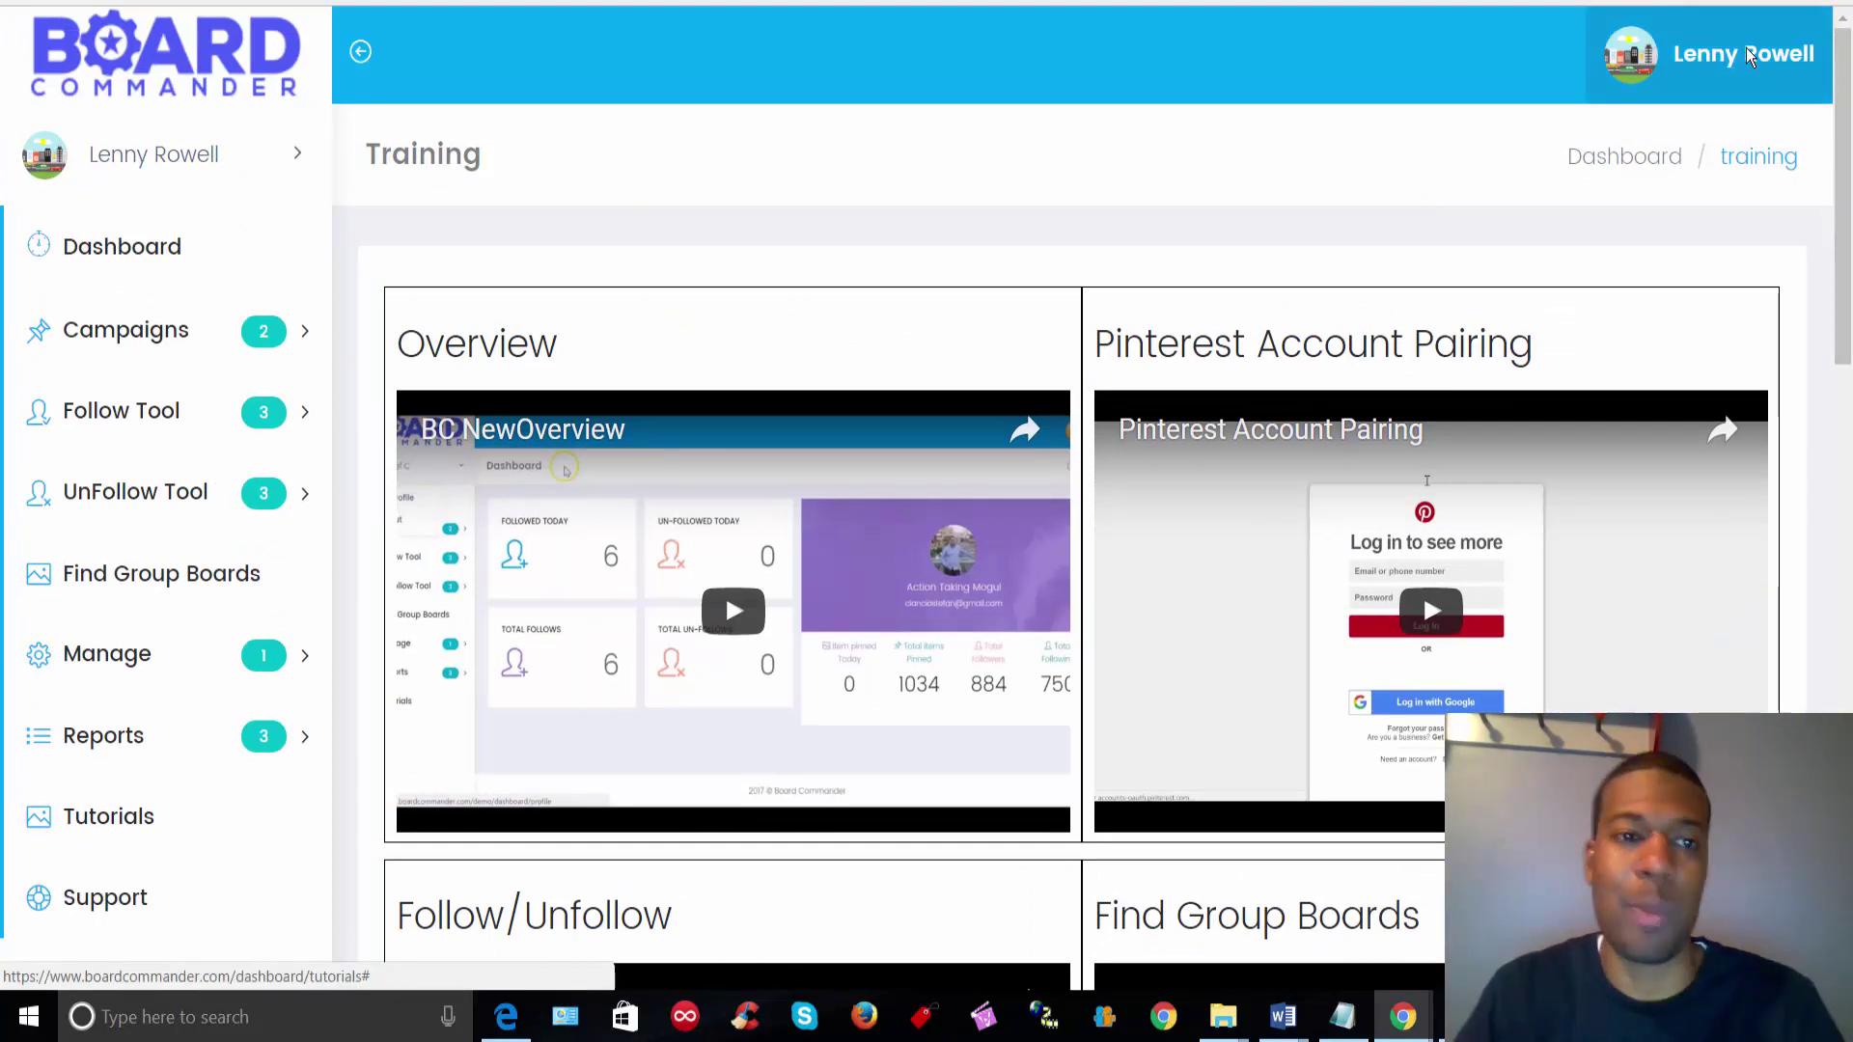
Start a new follow task from the Follow Tool list and name it Car Show
left_click(159, 430)
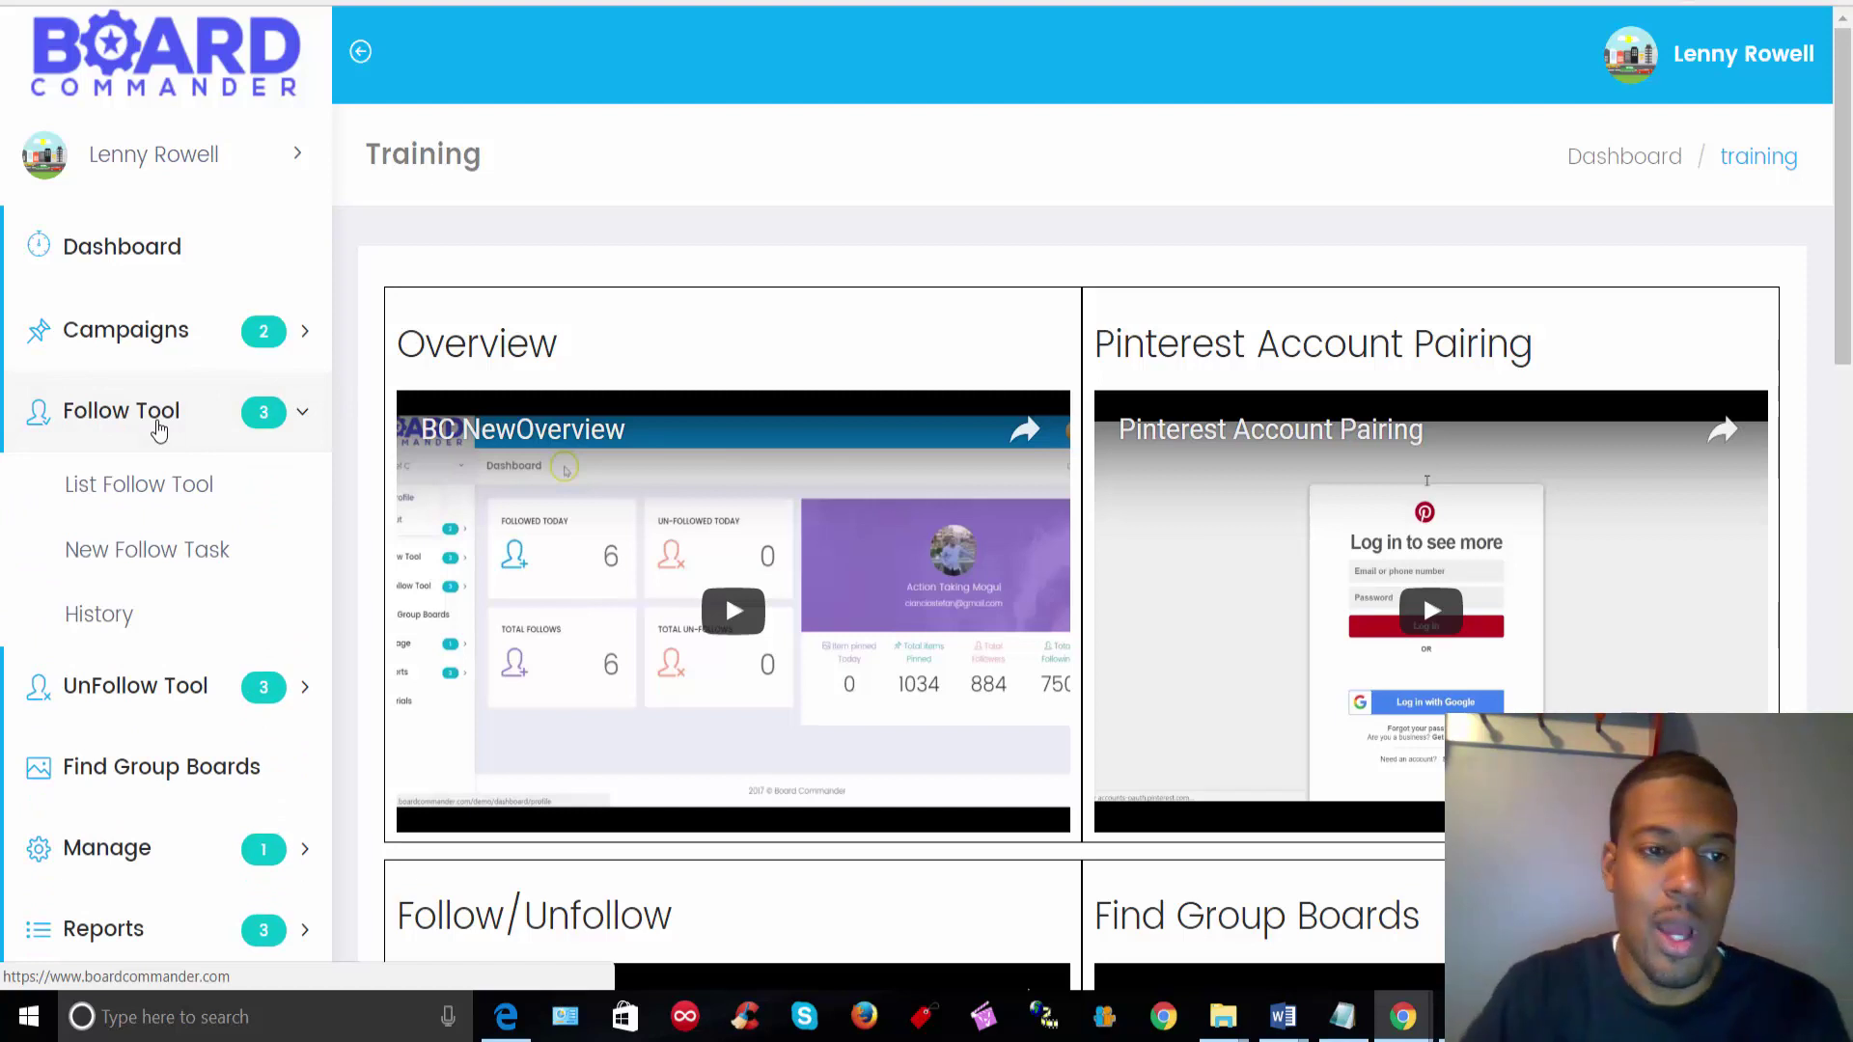
left_click(156, 488)
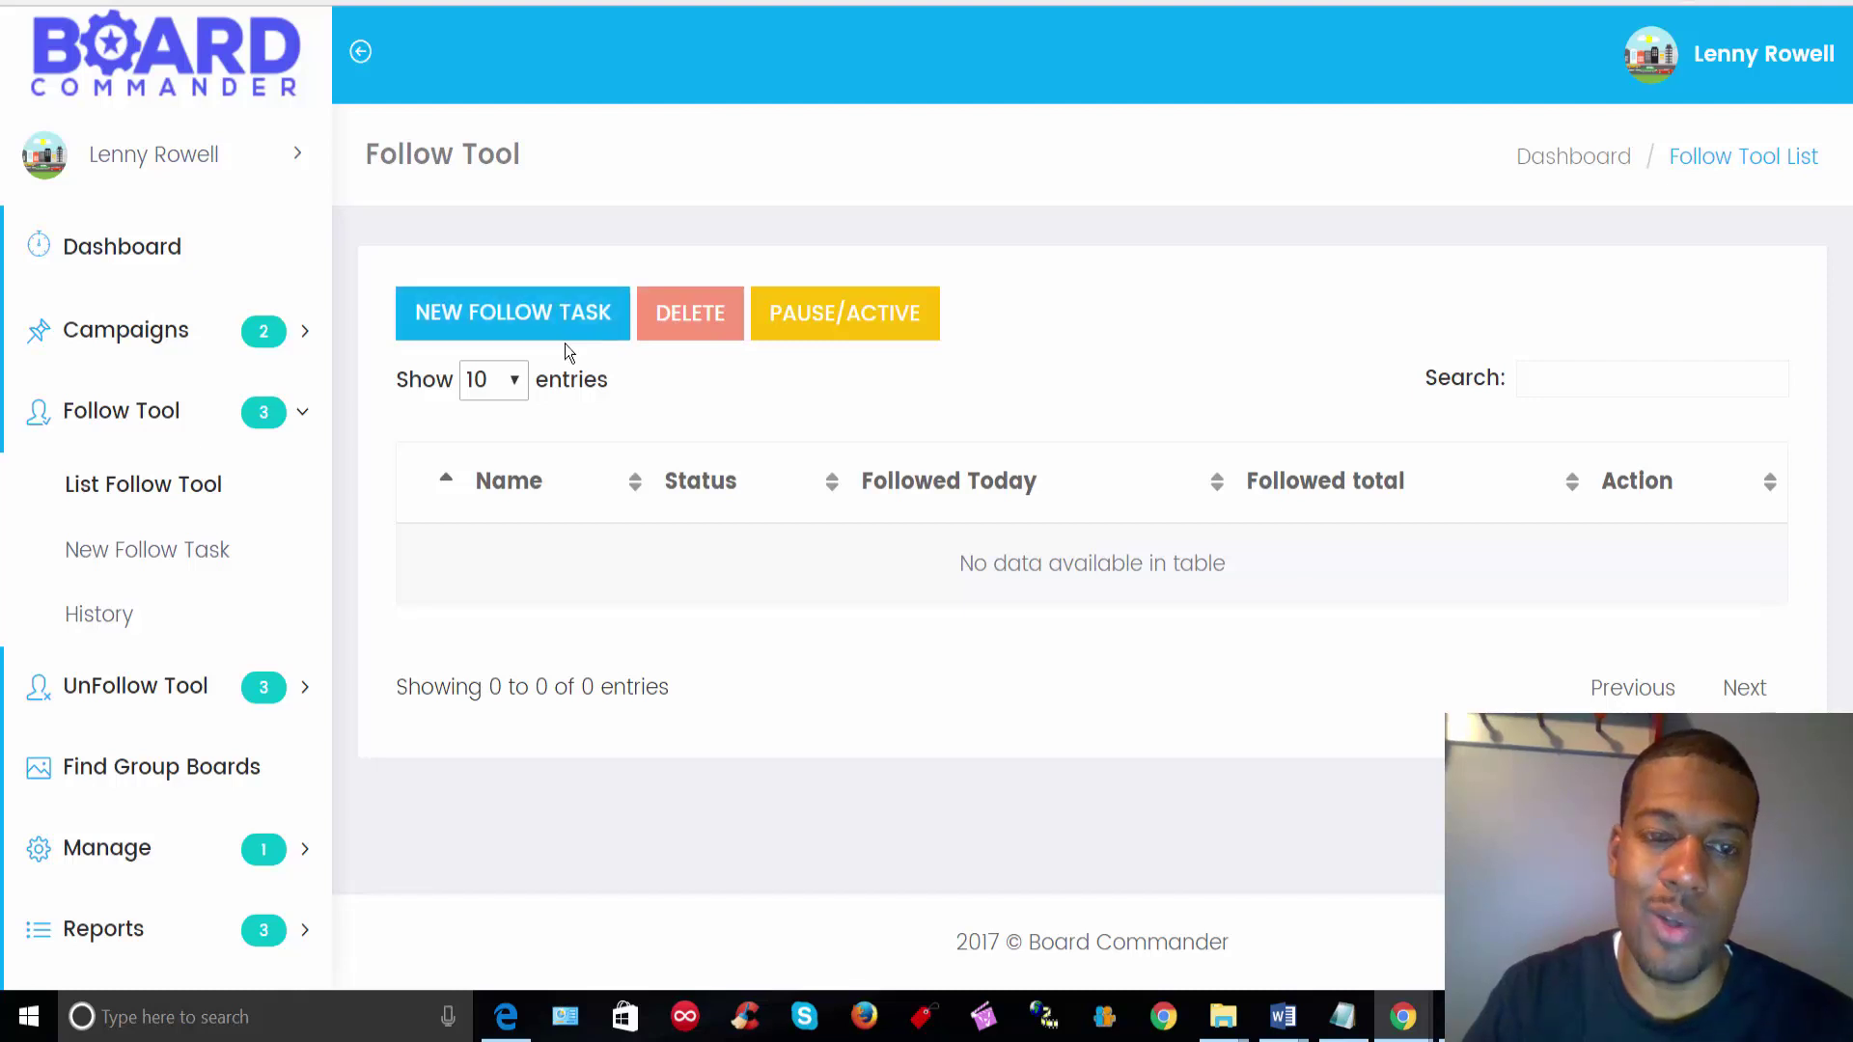
left_click(568, 332)
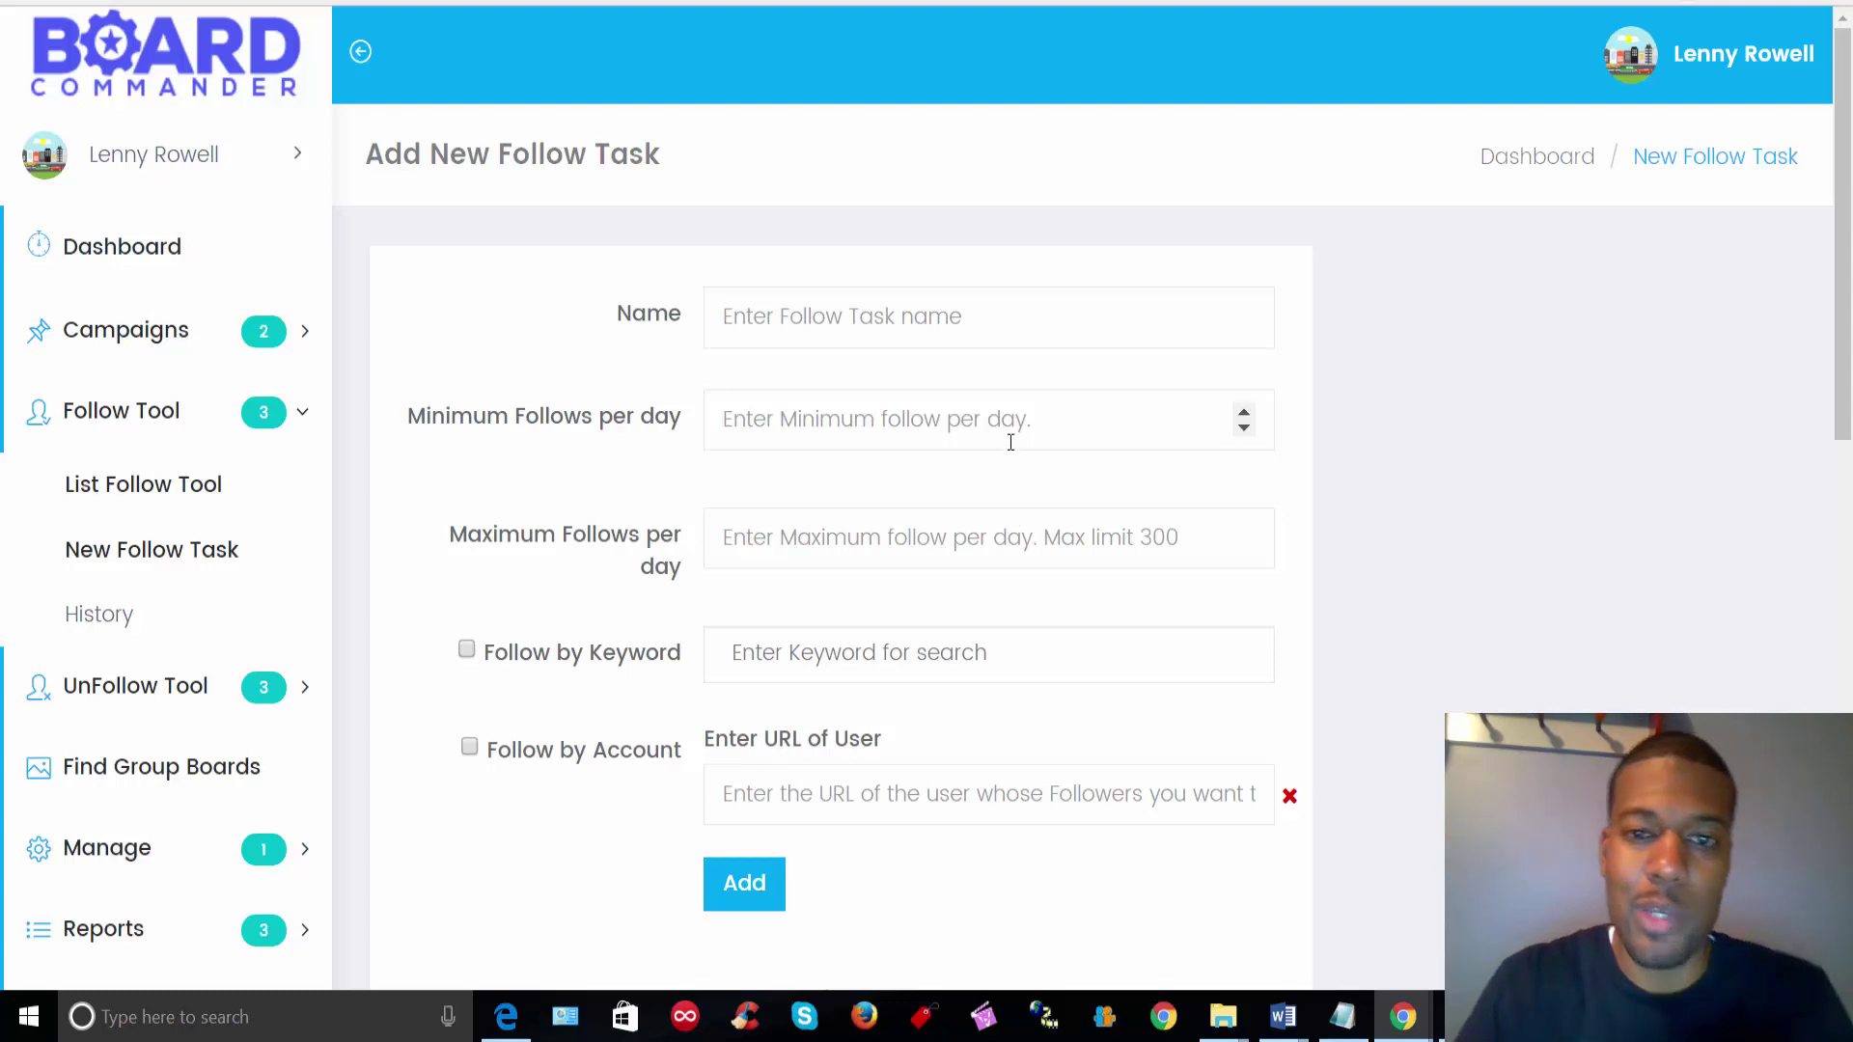
left_click(1023, 318)
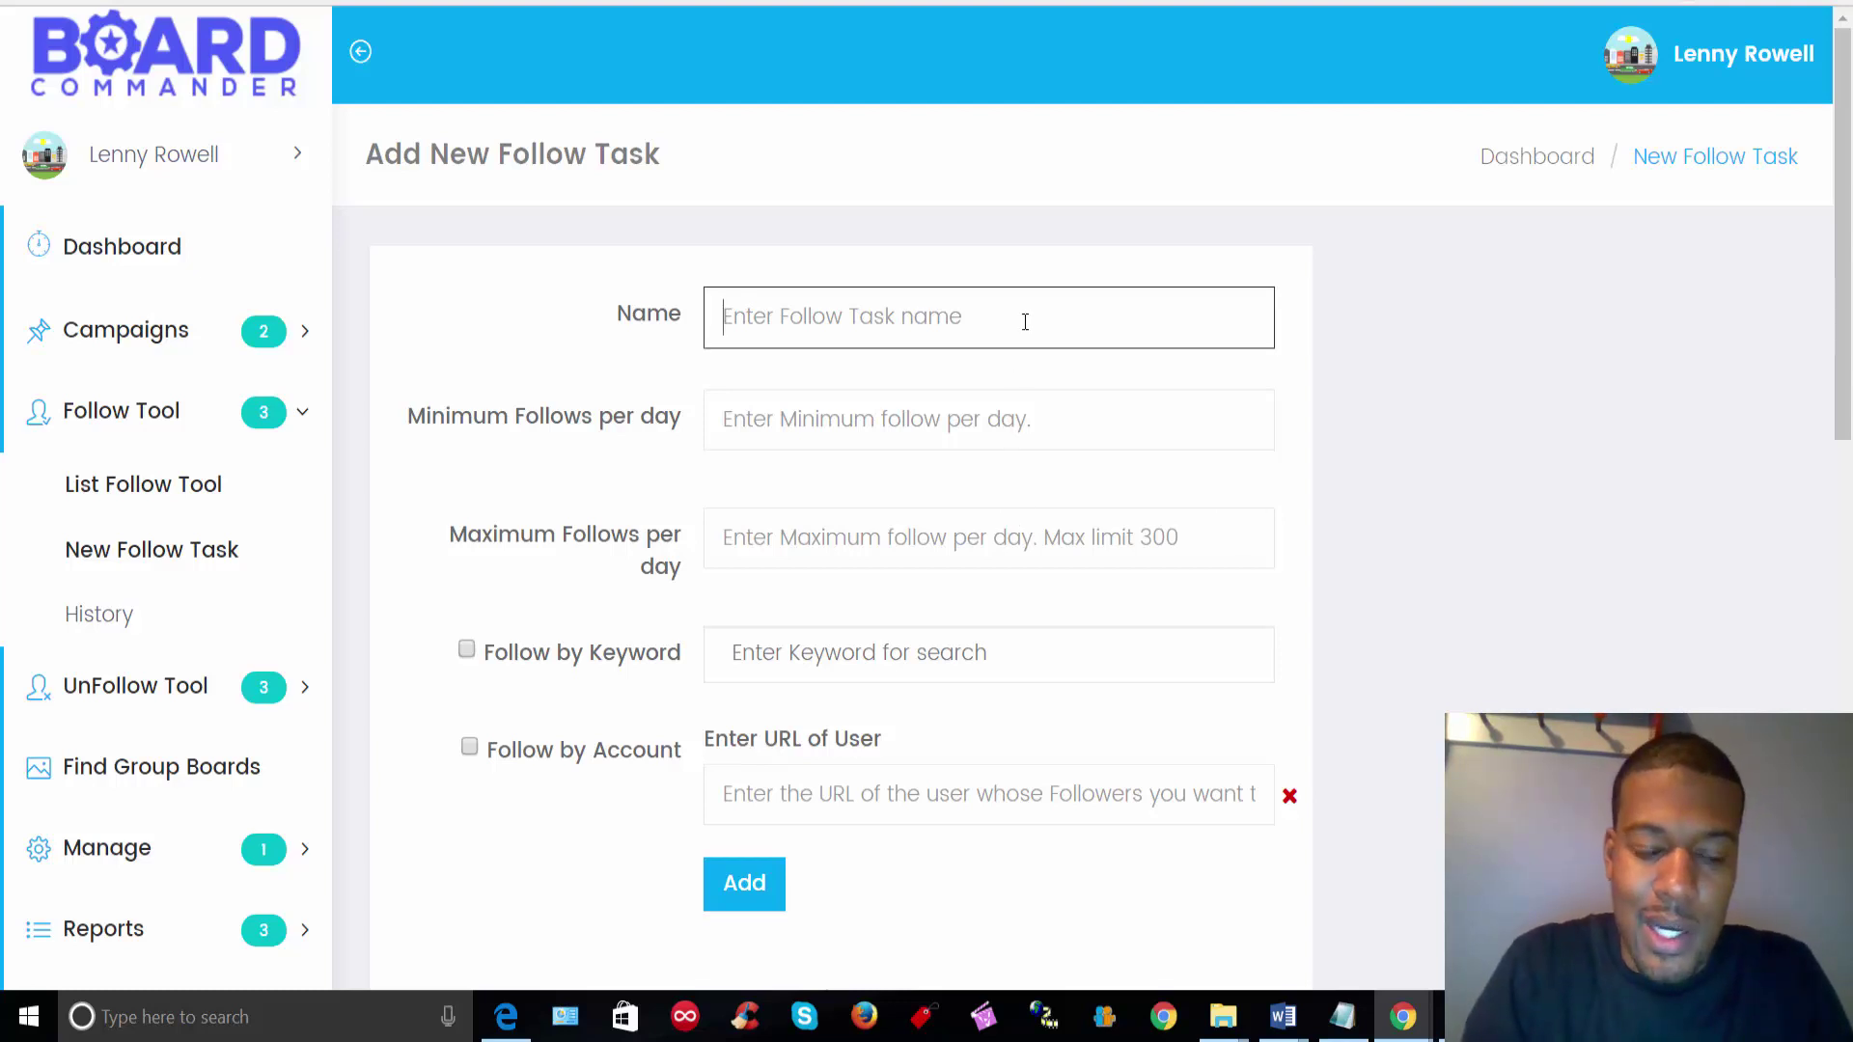
type("C")
key("BackSpace")
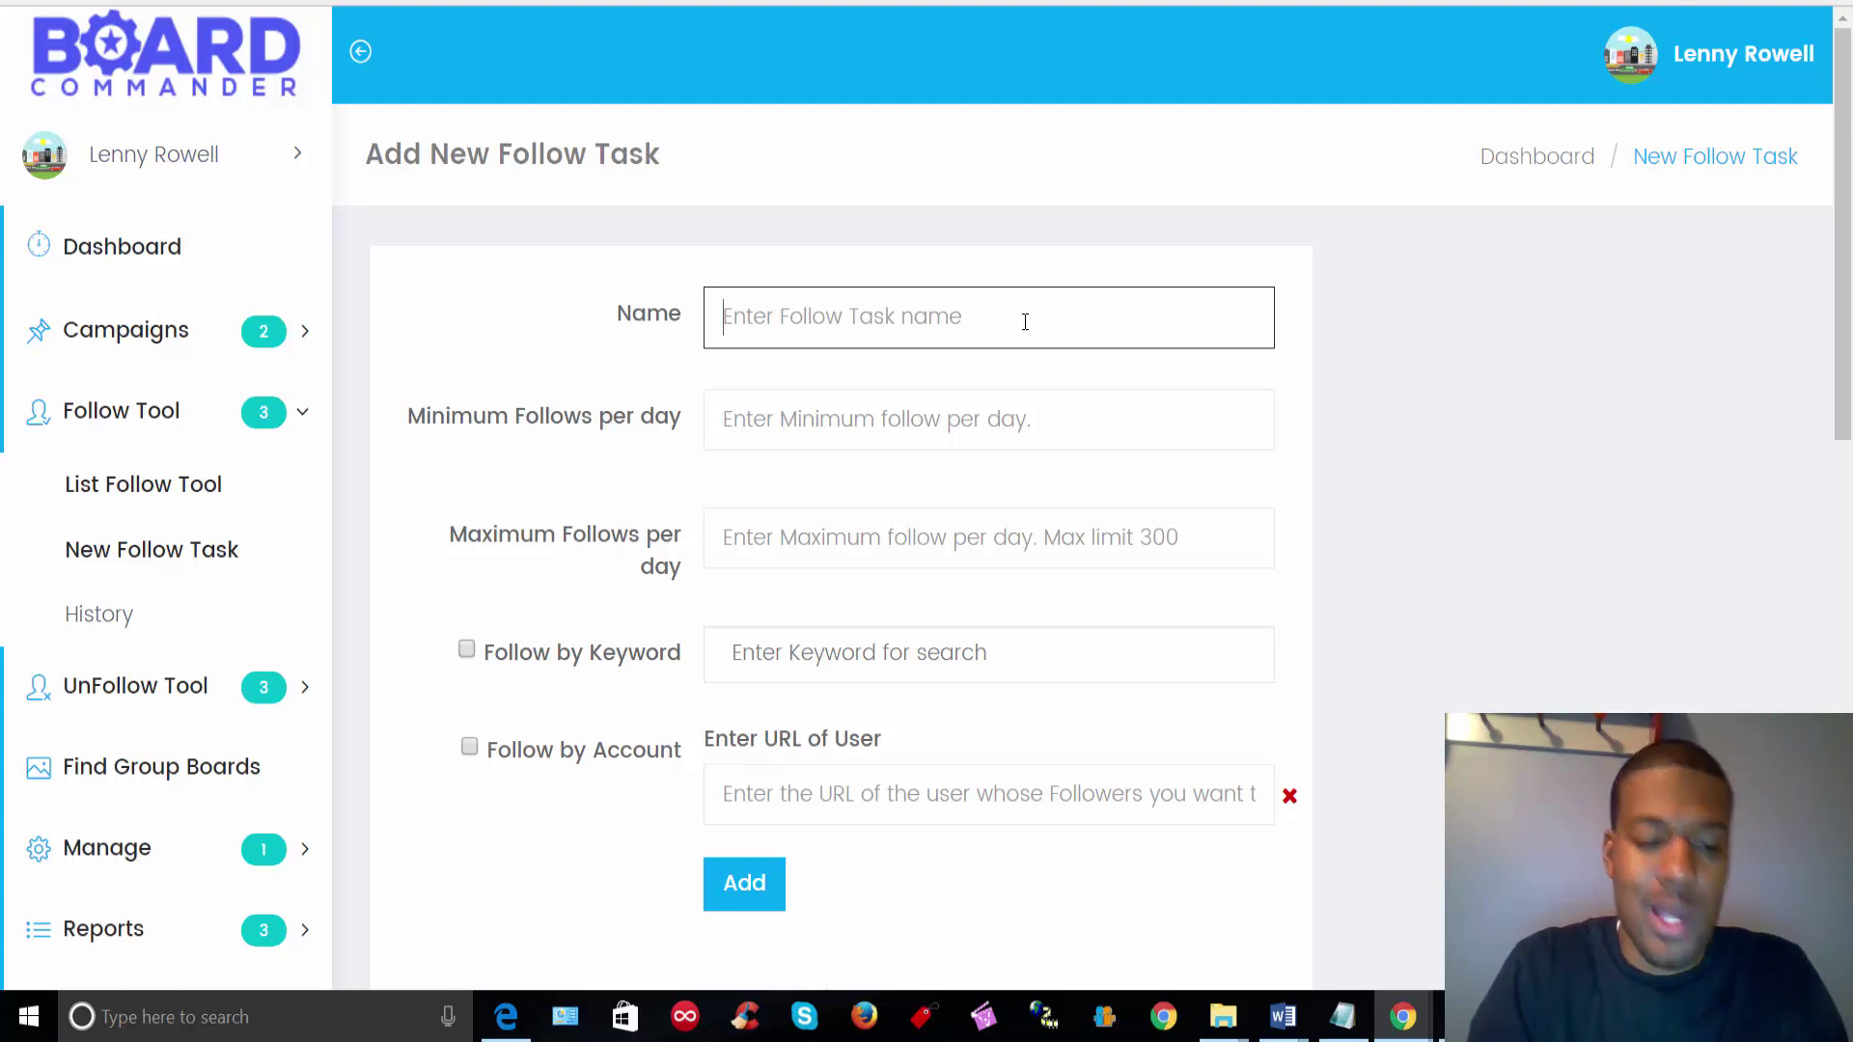
type("Car Sh")
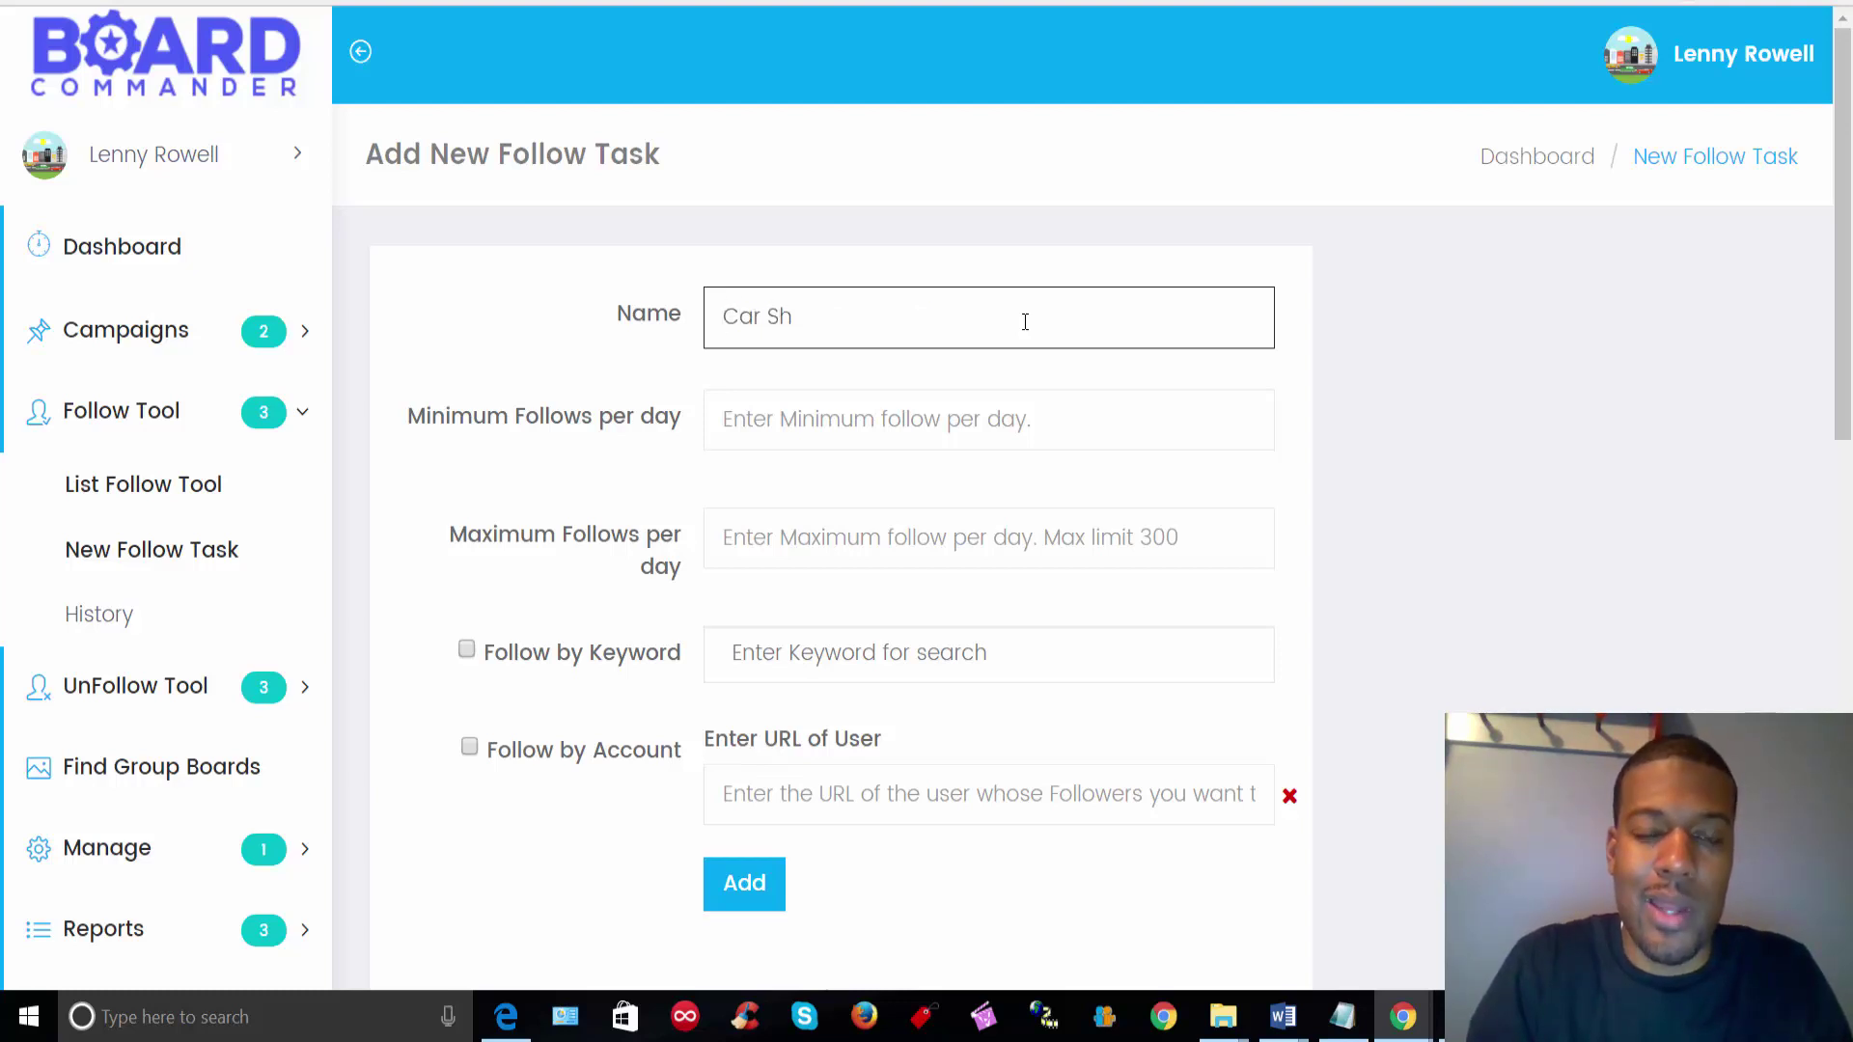
type("ow")
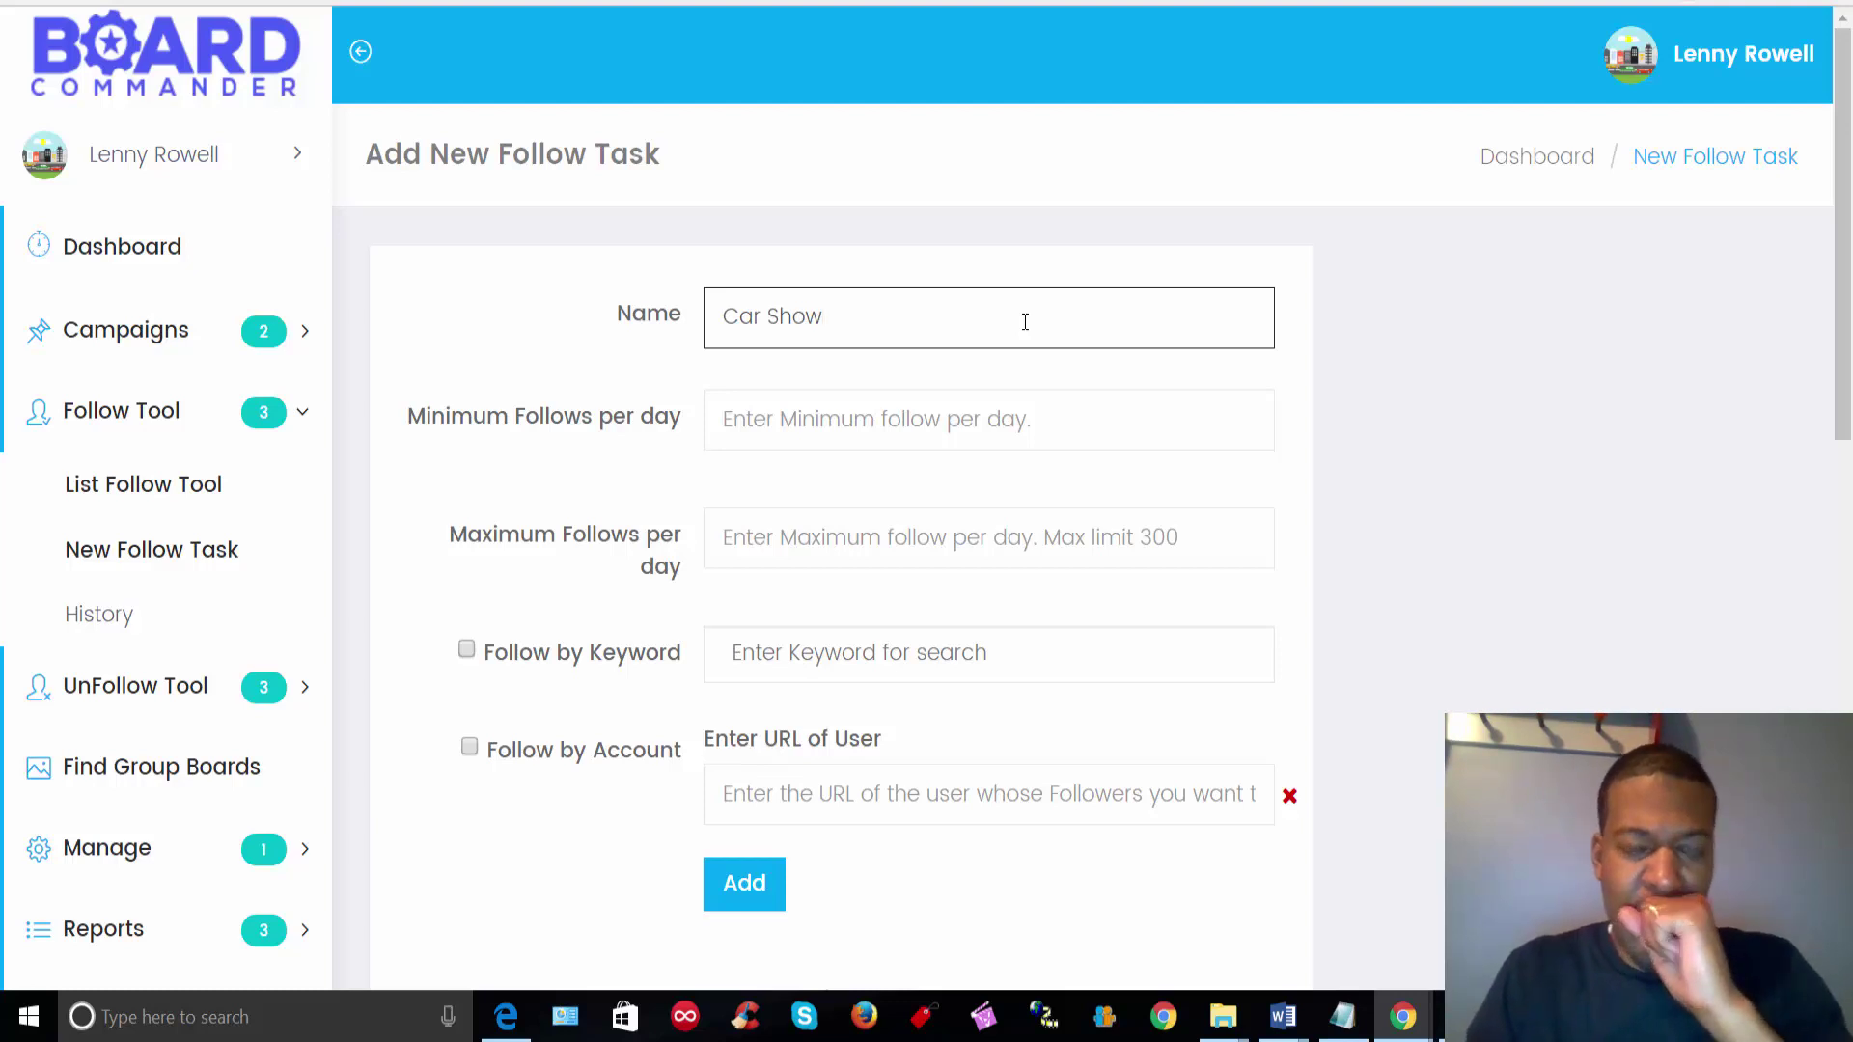
Set the follow task's minimum follows per day to 7 and maximum follows per day to 17
left_click(965, 401)
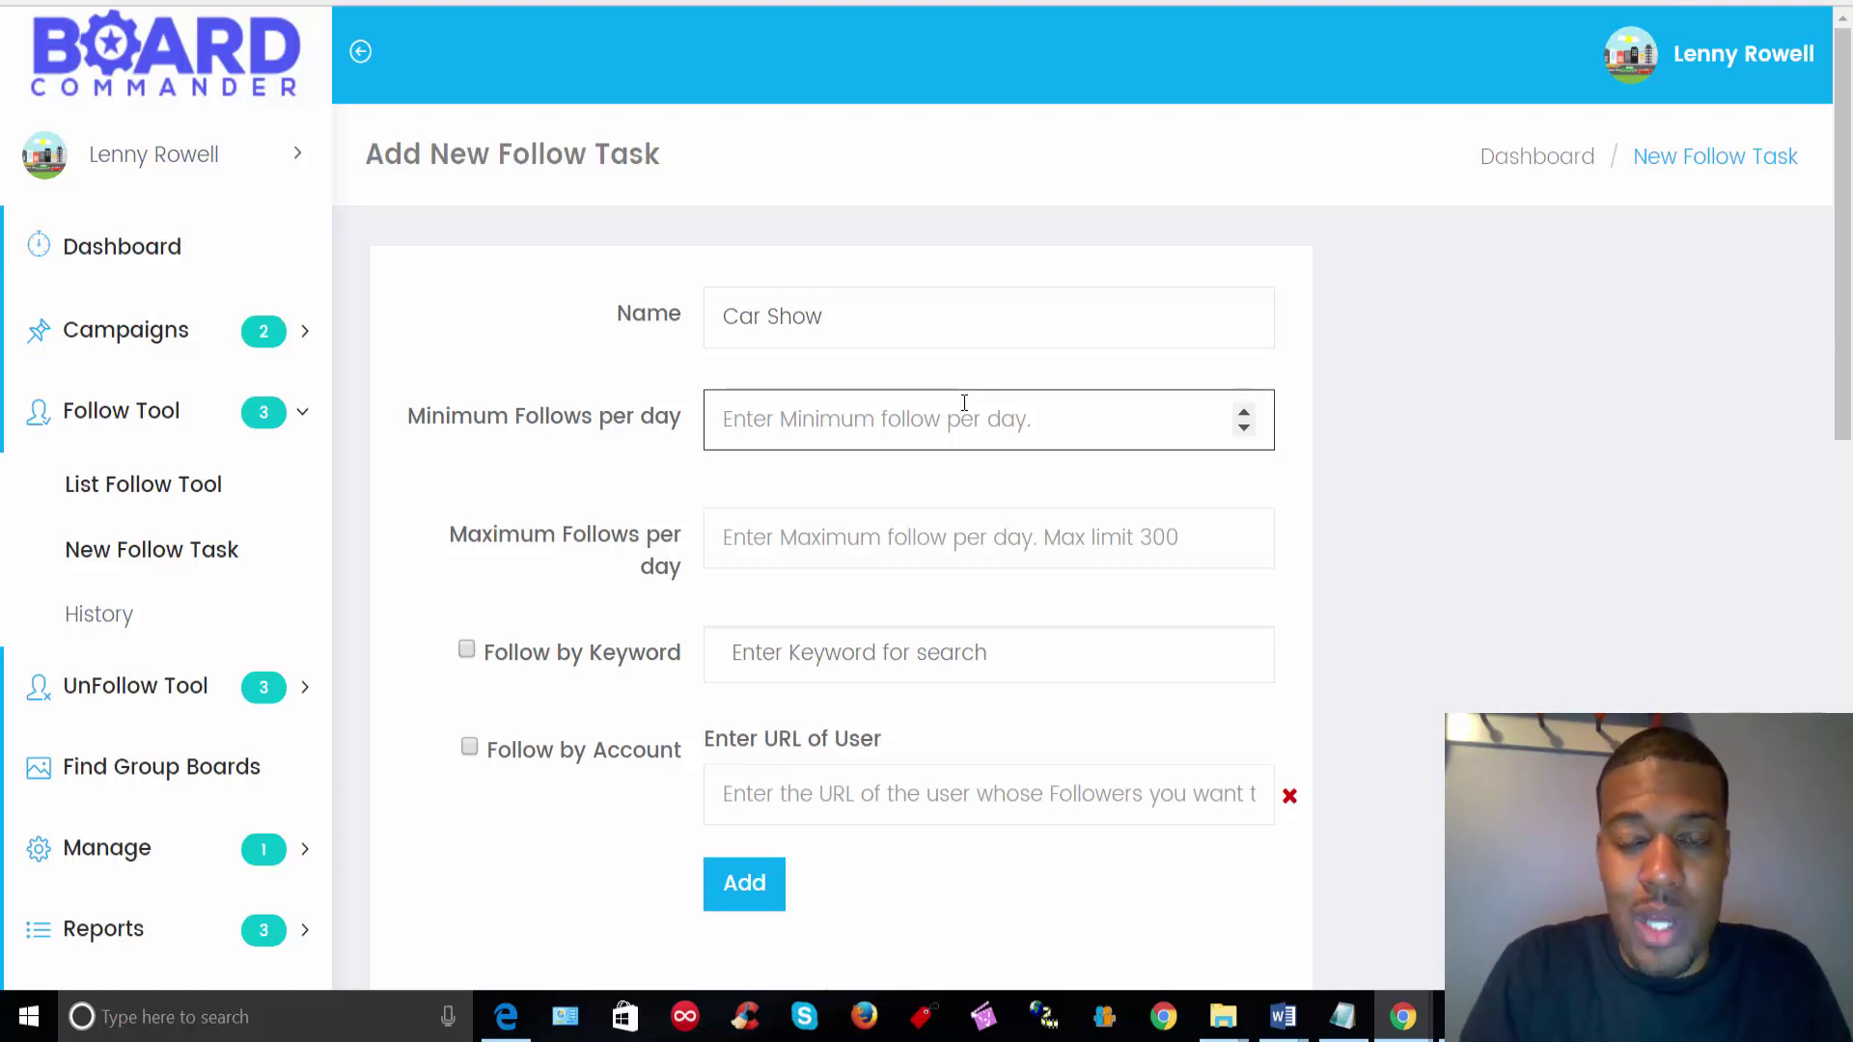
type("15")
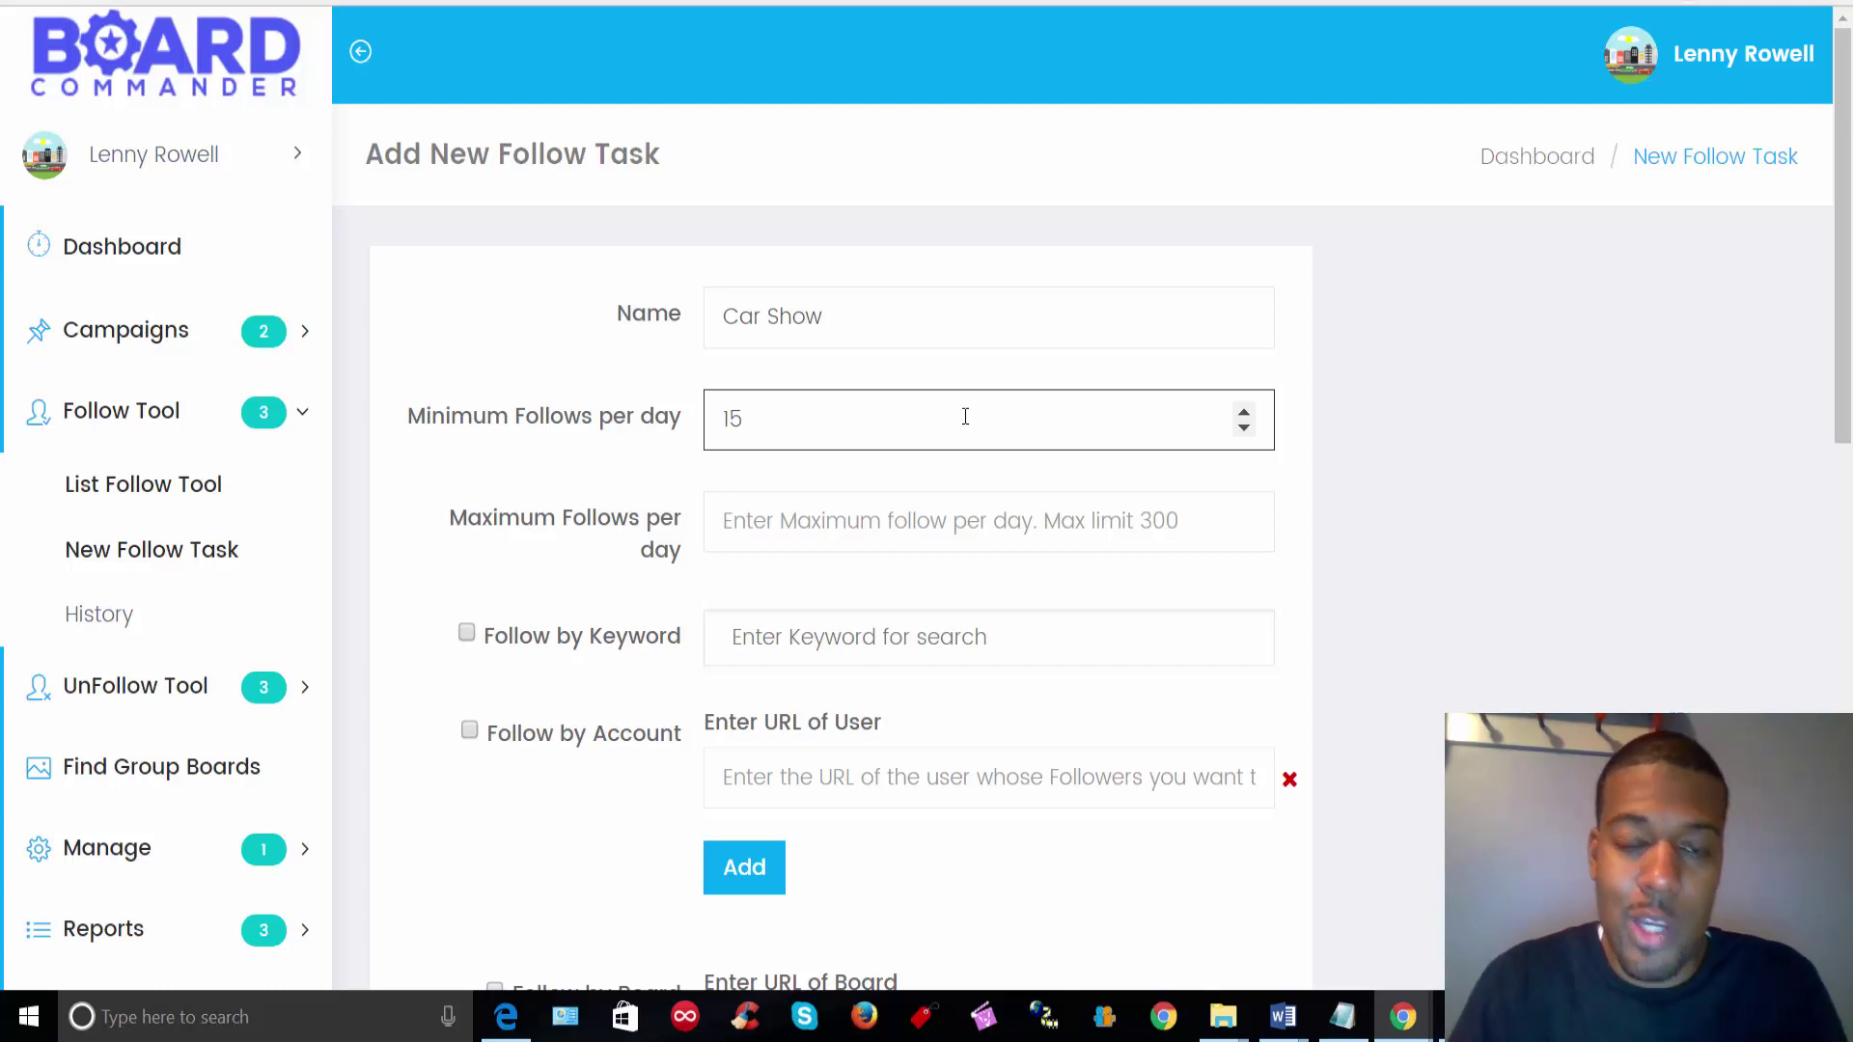
left_click(955, 523)
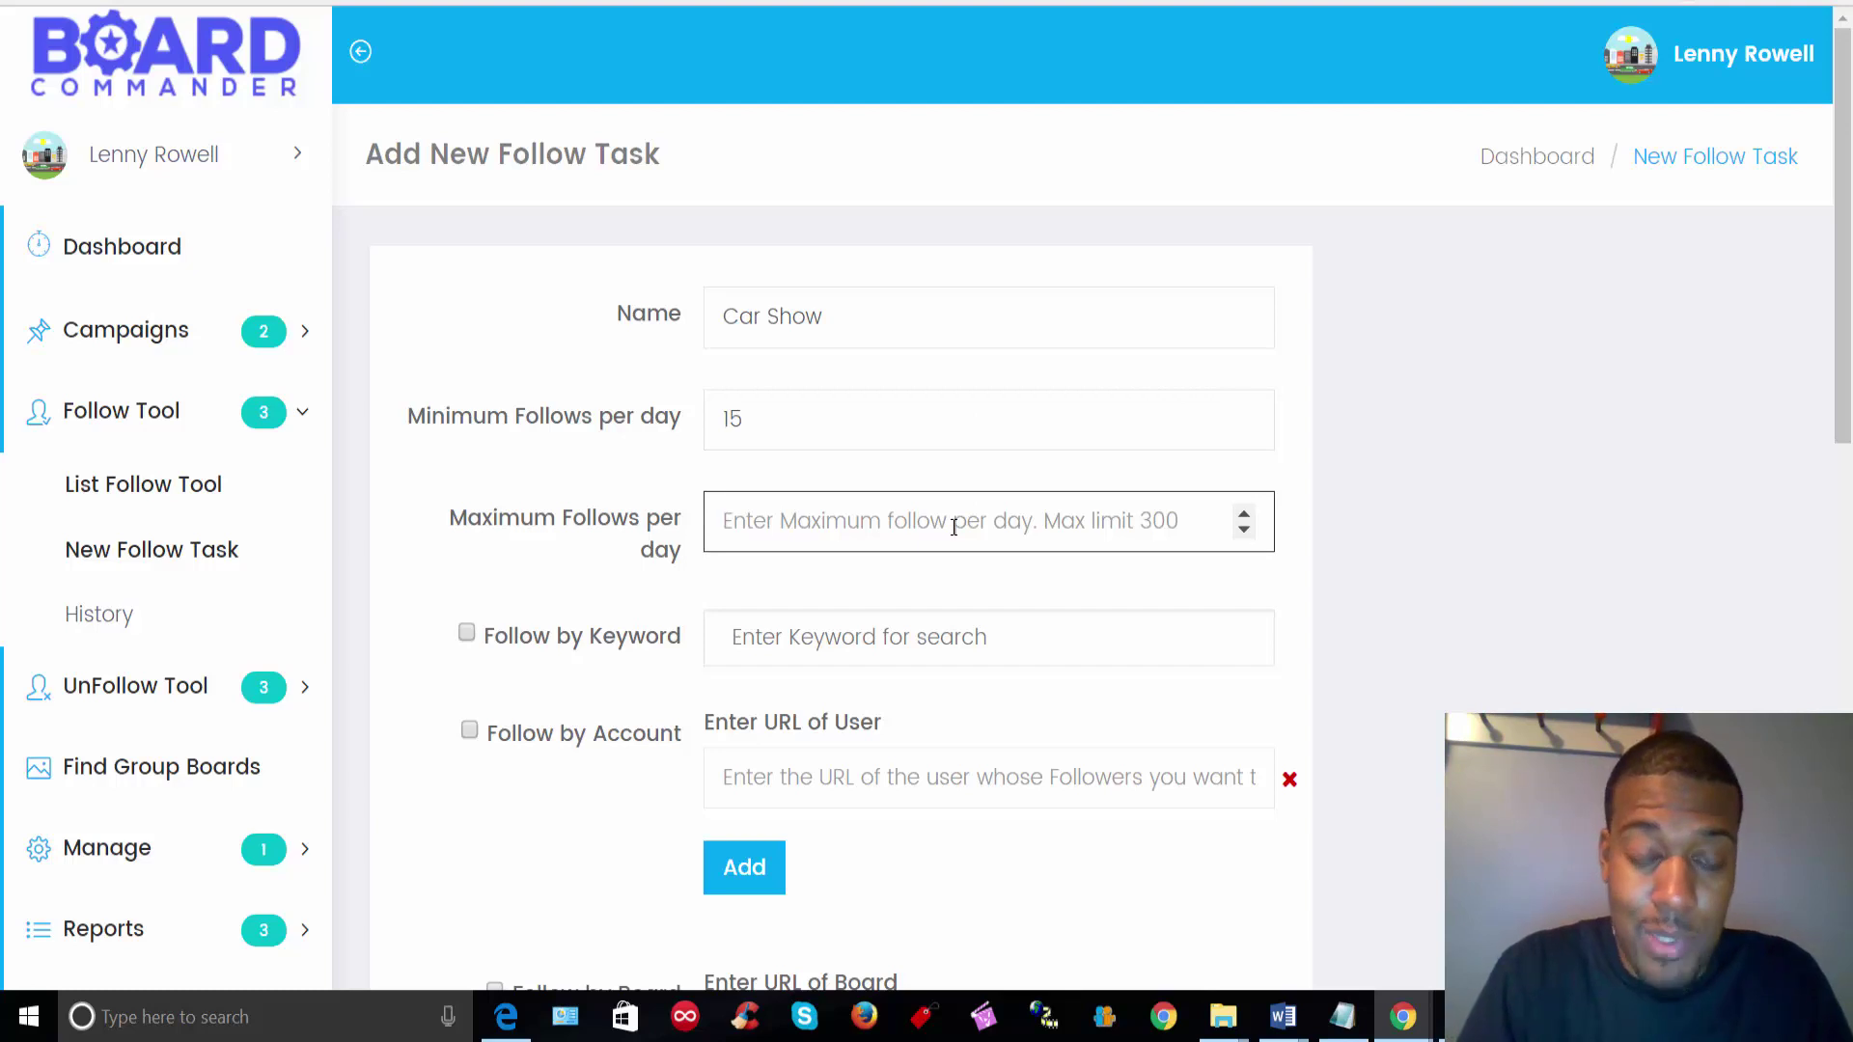
left_click(884, 433)
key("BackSpace")
key("BackSpace")
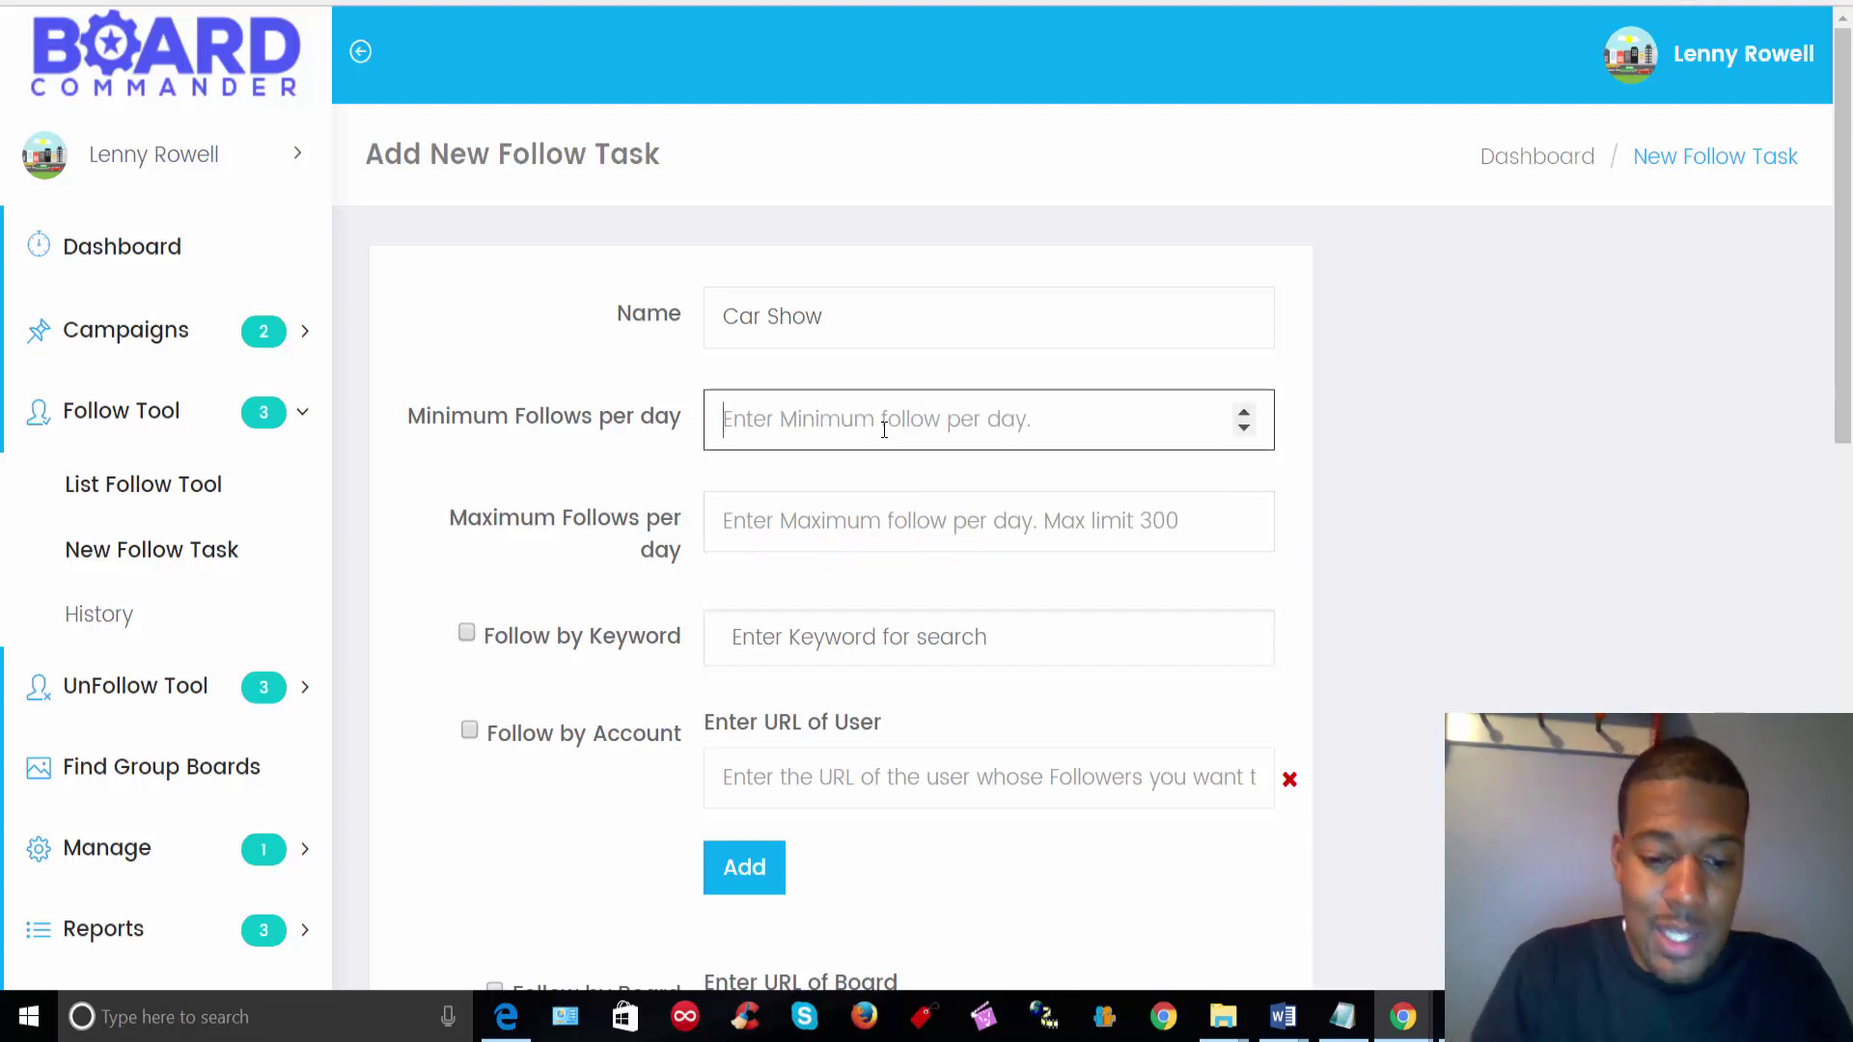
type("7")
left_click(889, 512)
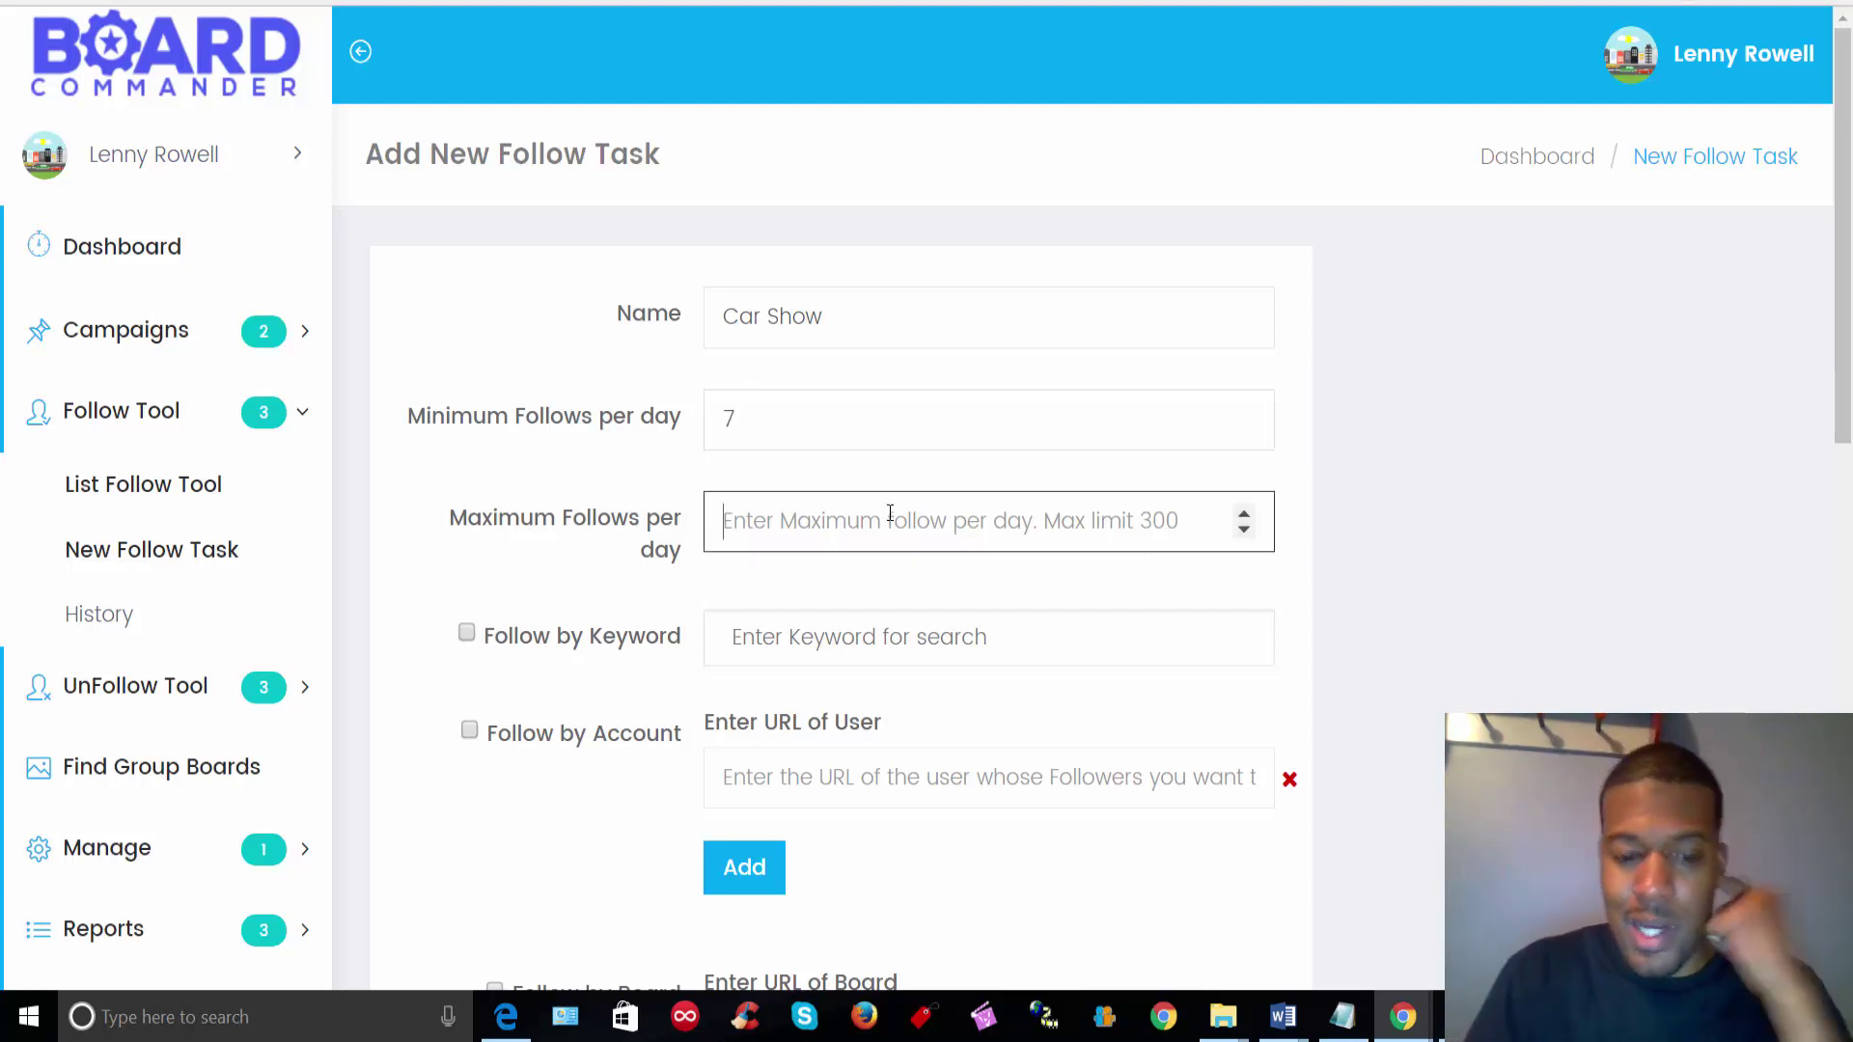
type("17")
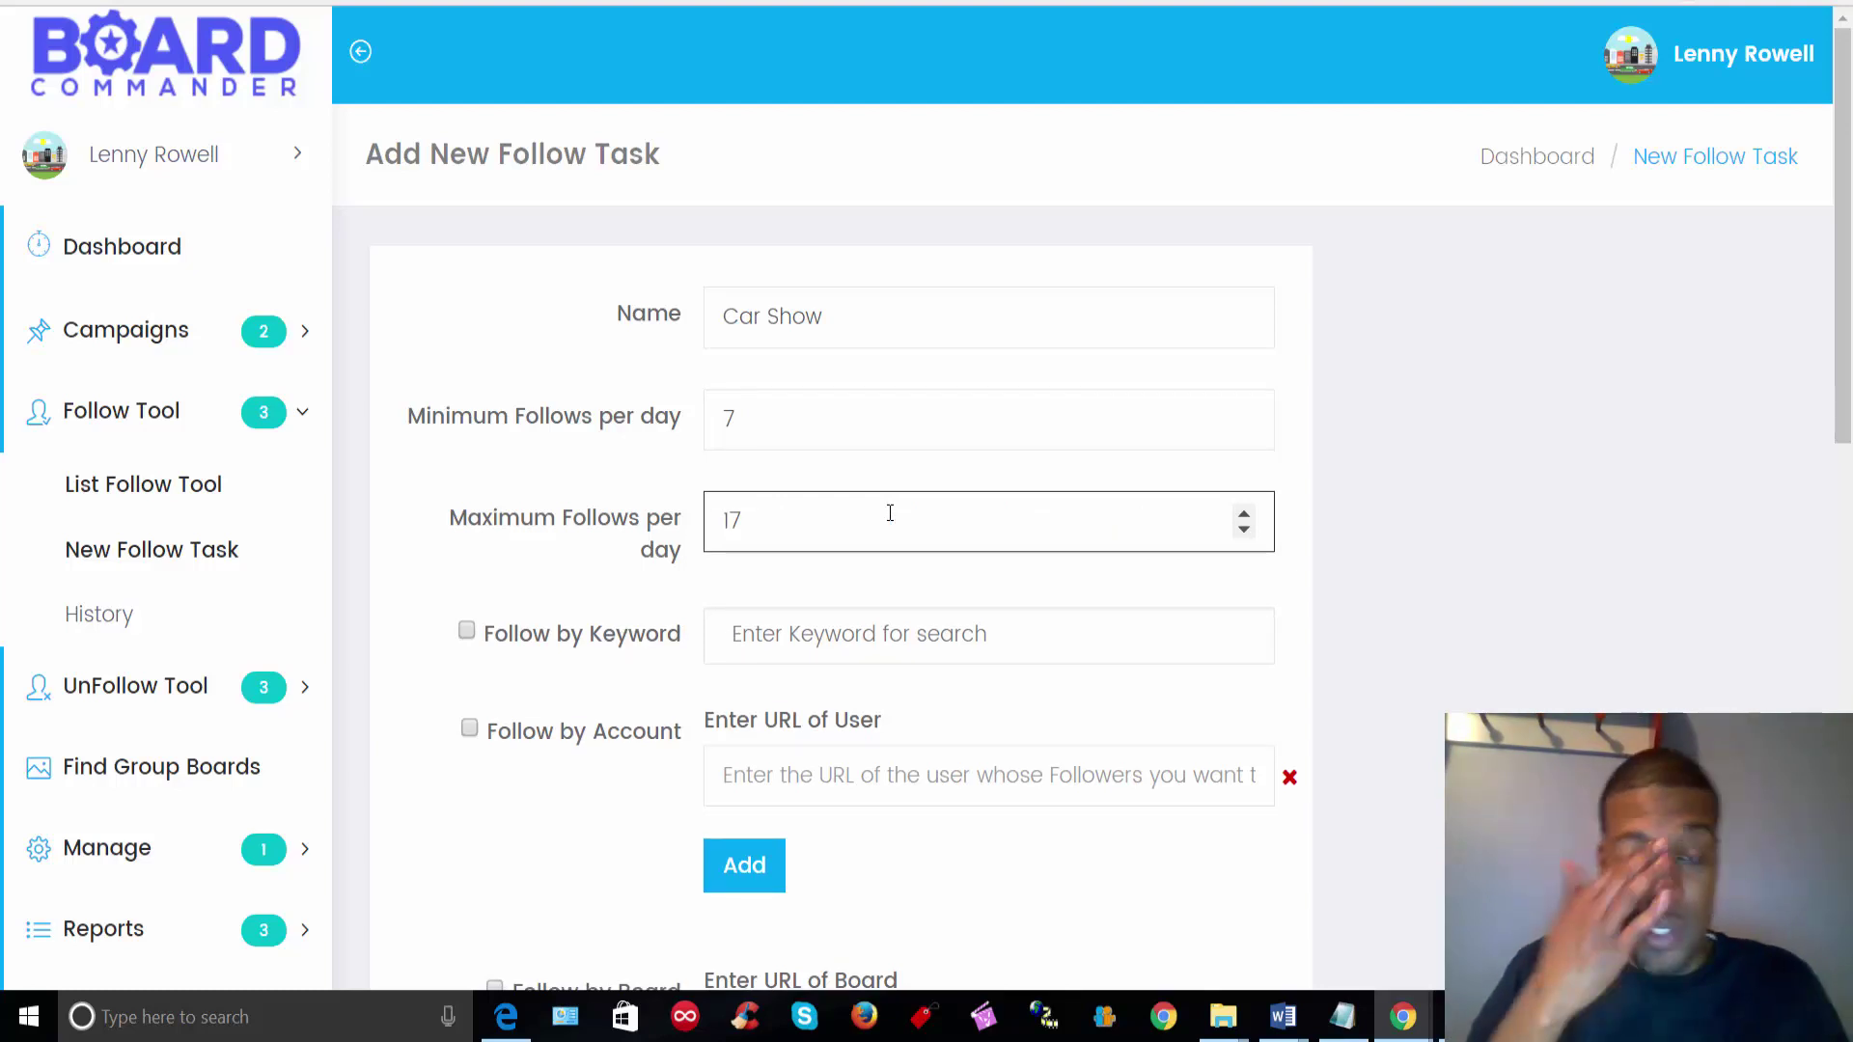
Add Car and Muscle Cars as search keywords for the follow task
left_click(944, 628)
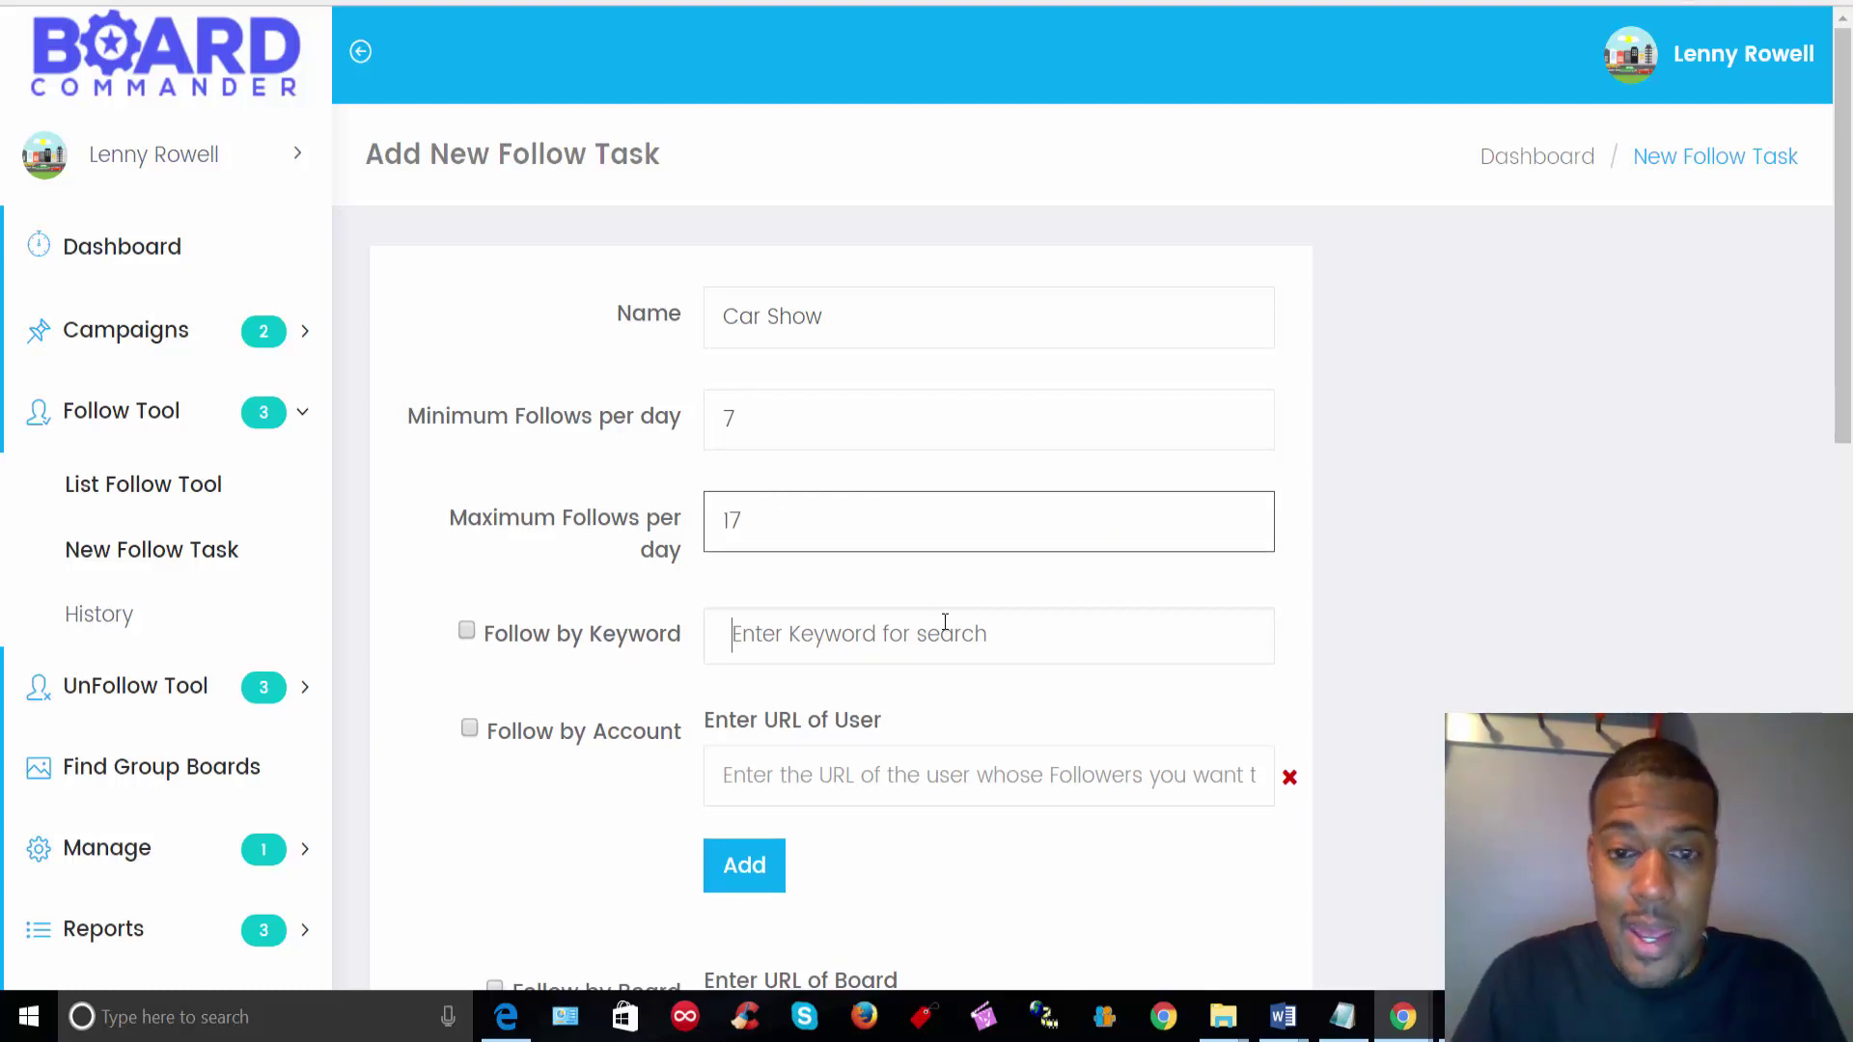
type("Car")
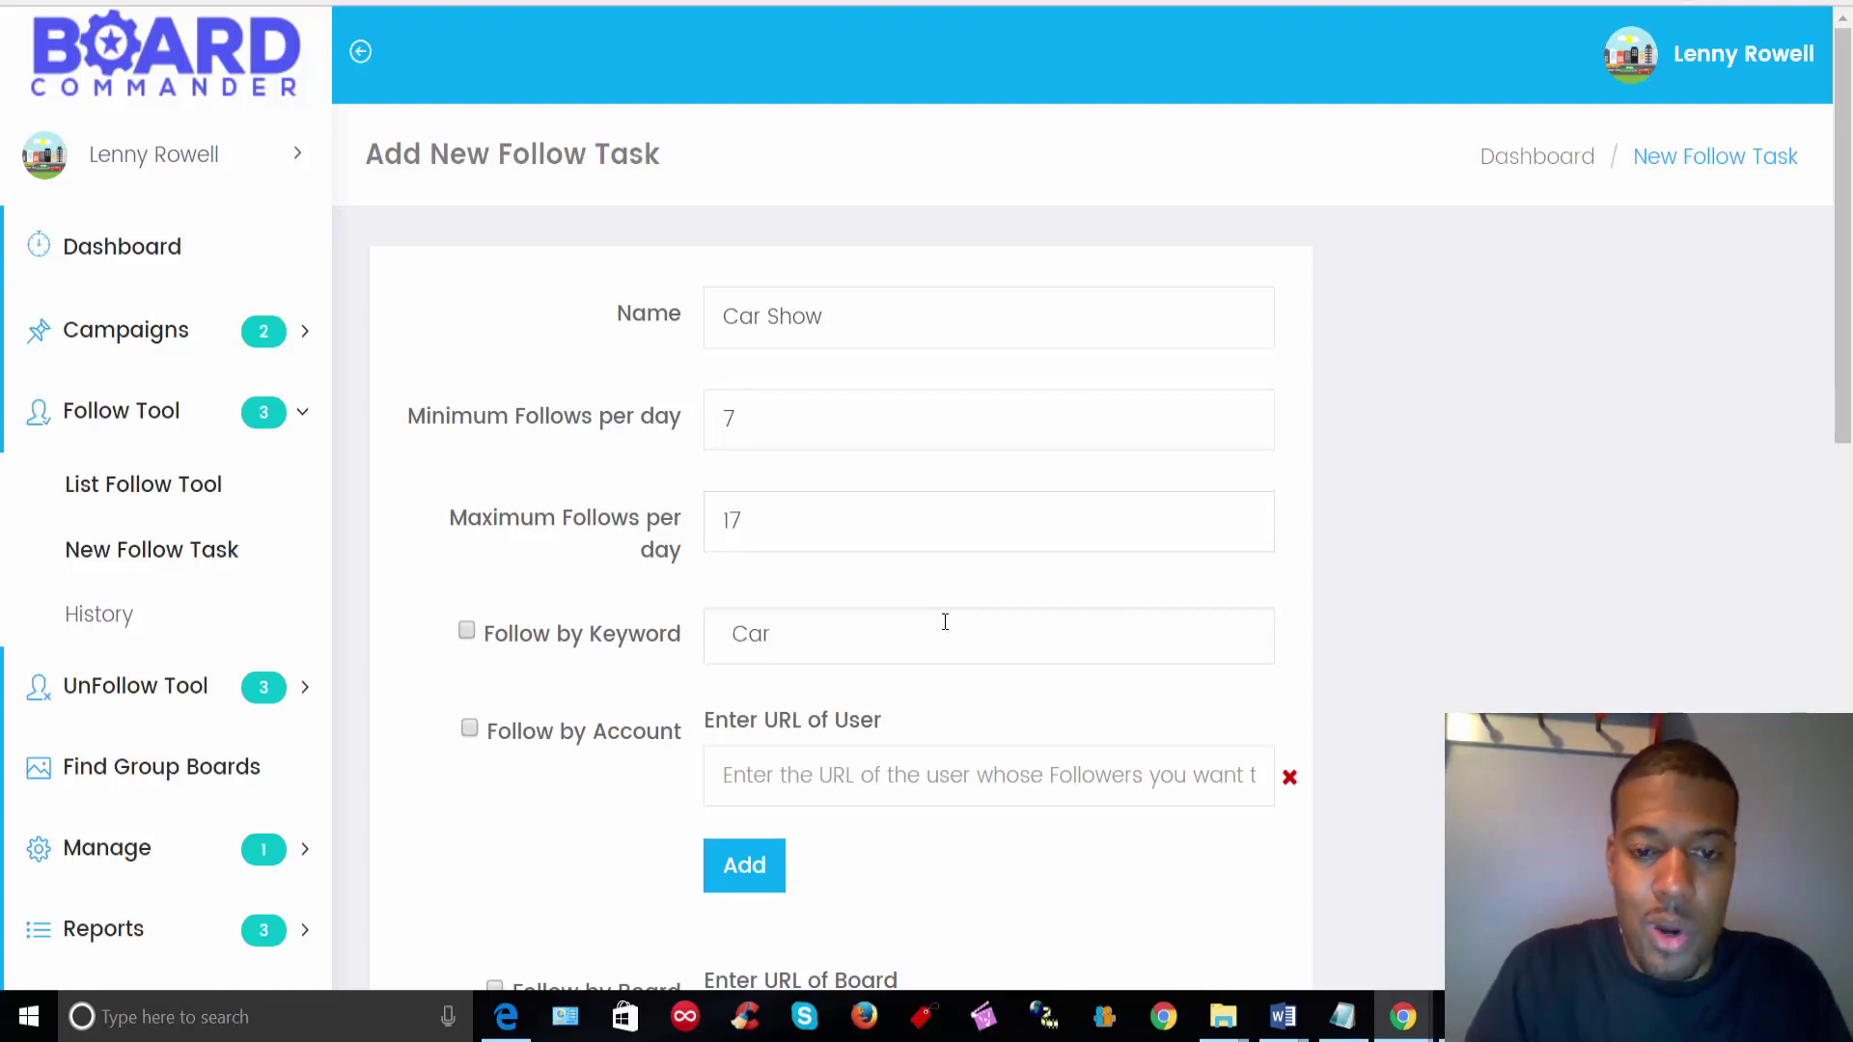
key("Return")
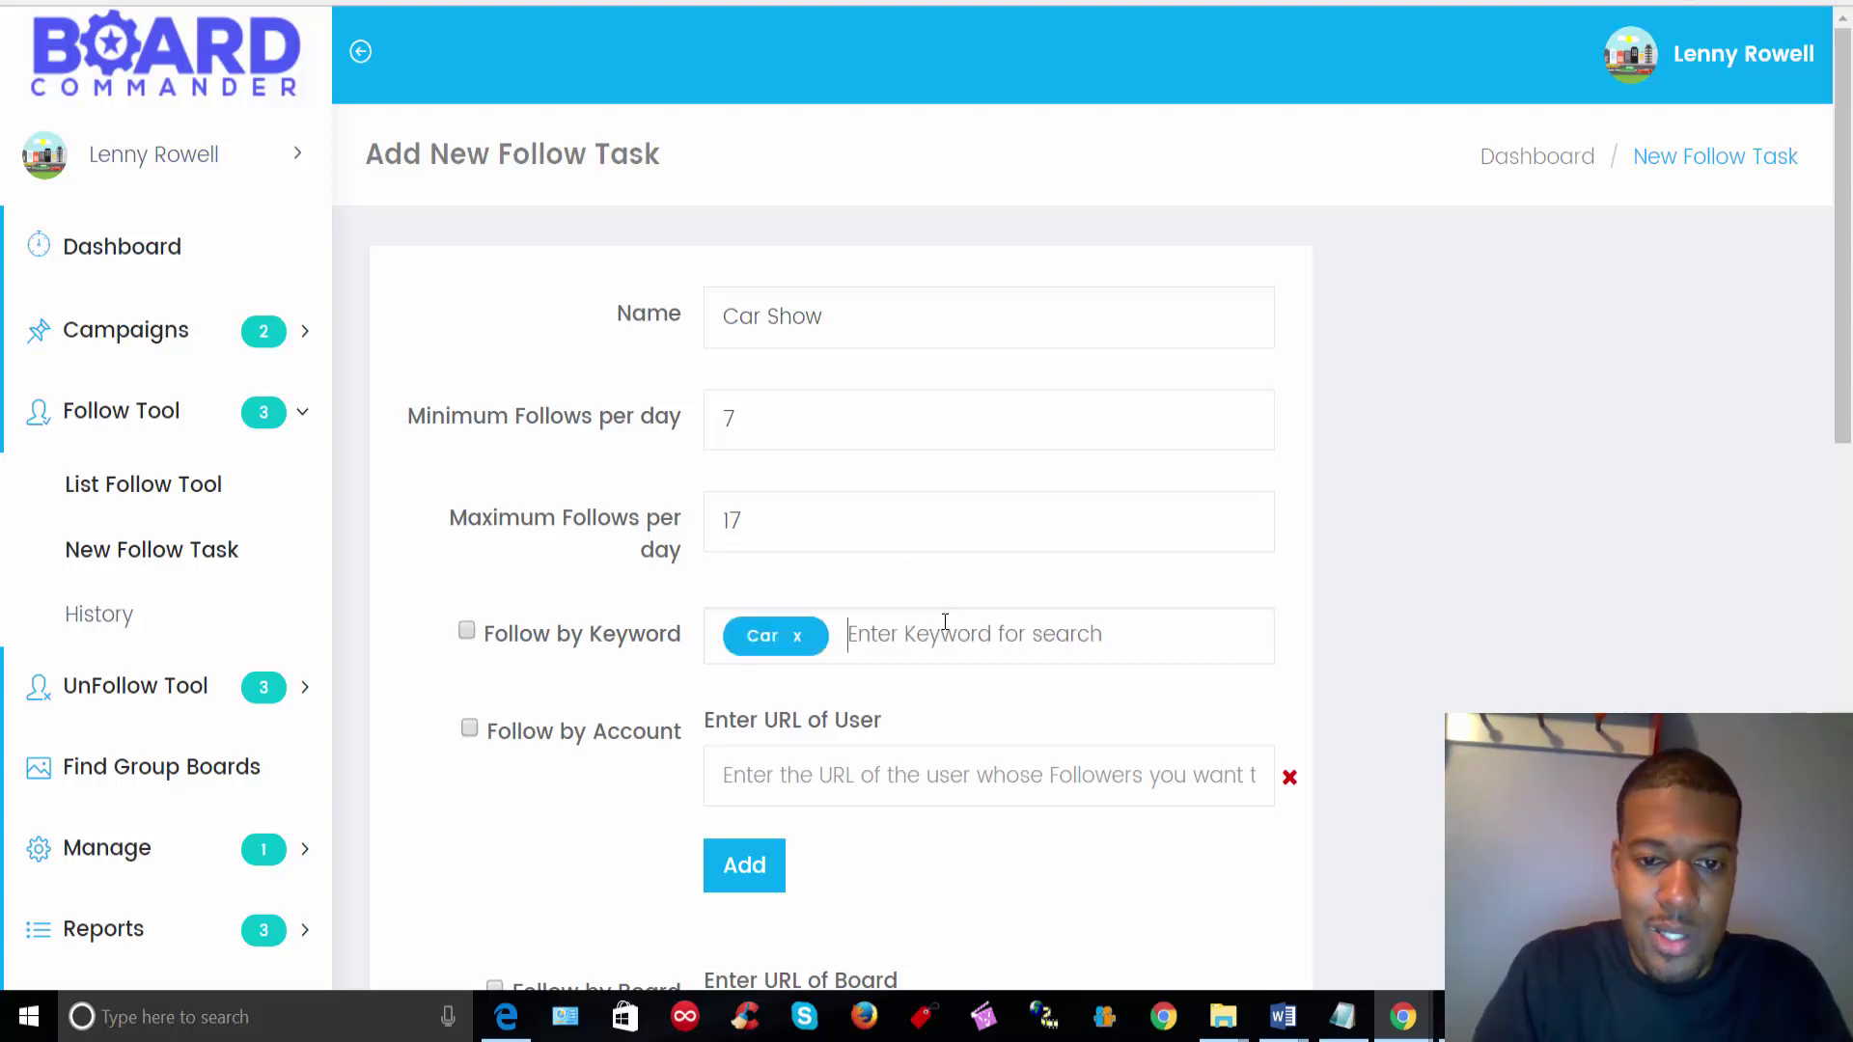
type("Muscles S")
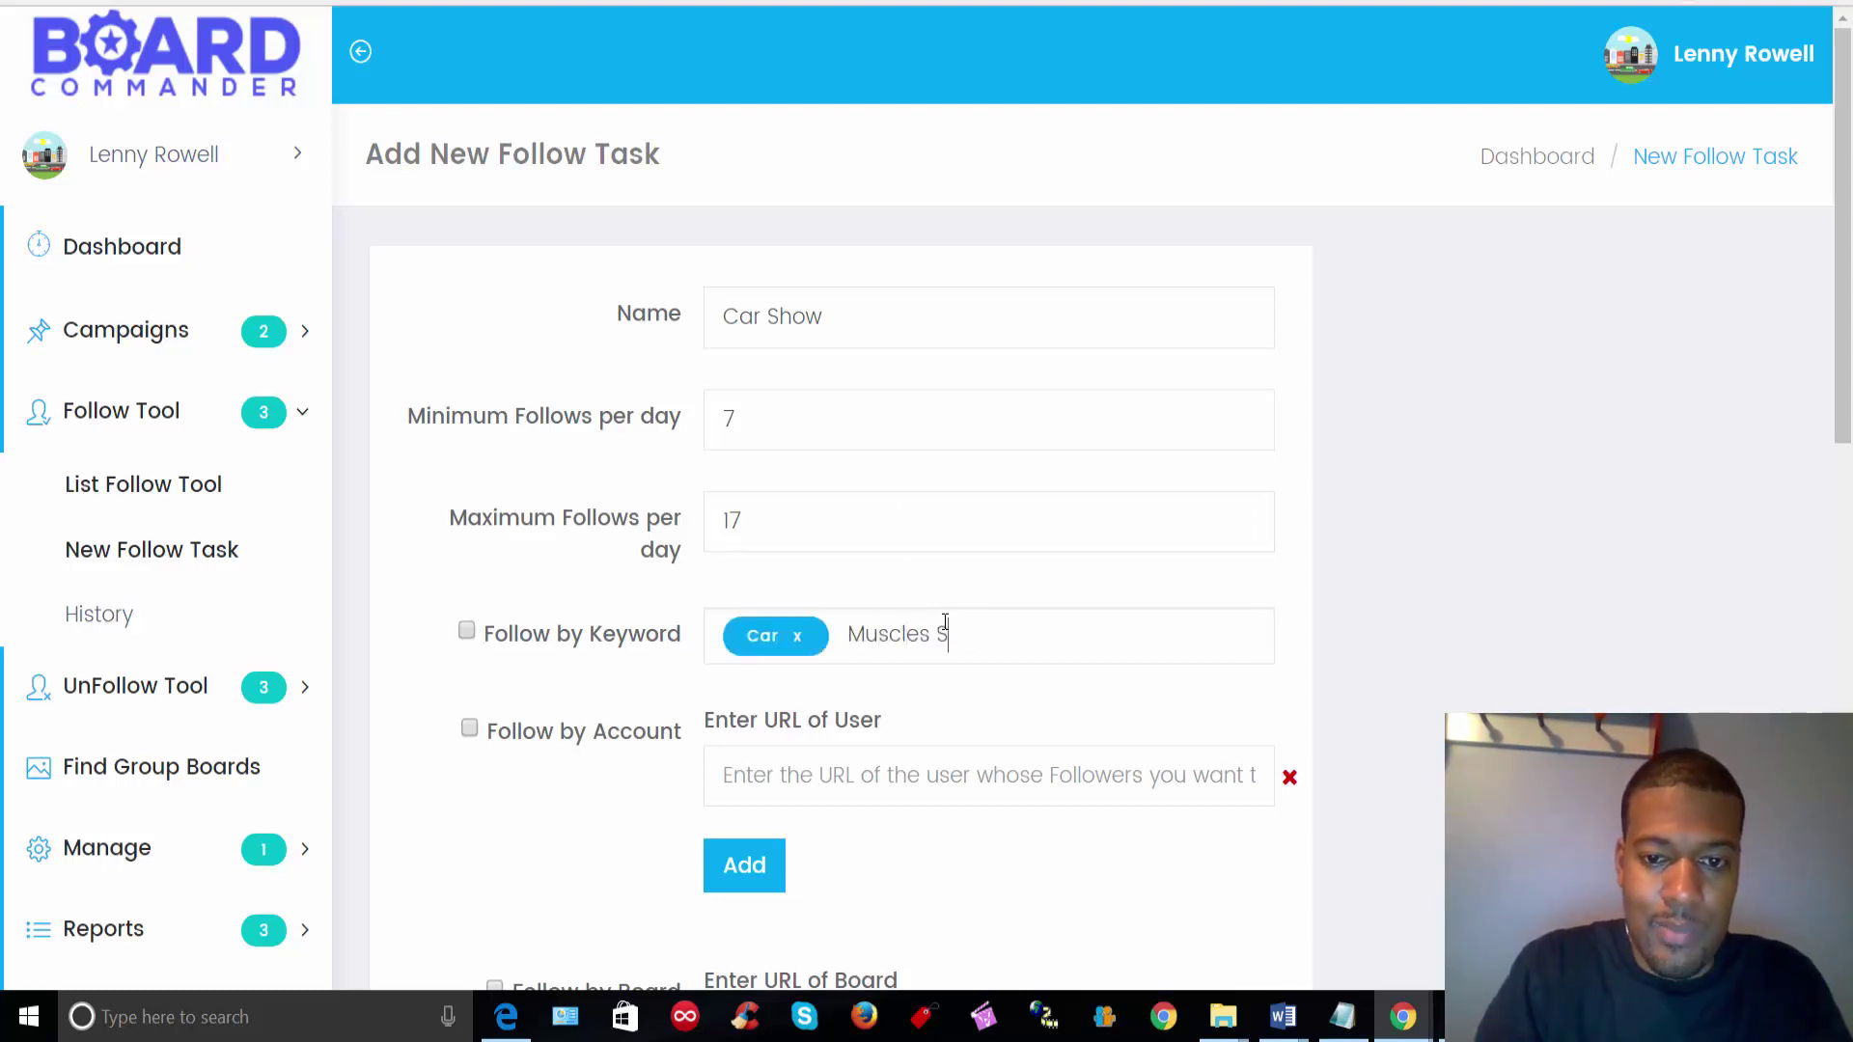
key("BackSpace")
type("Cars")
key("Return")
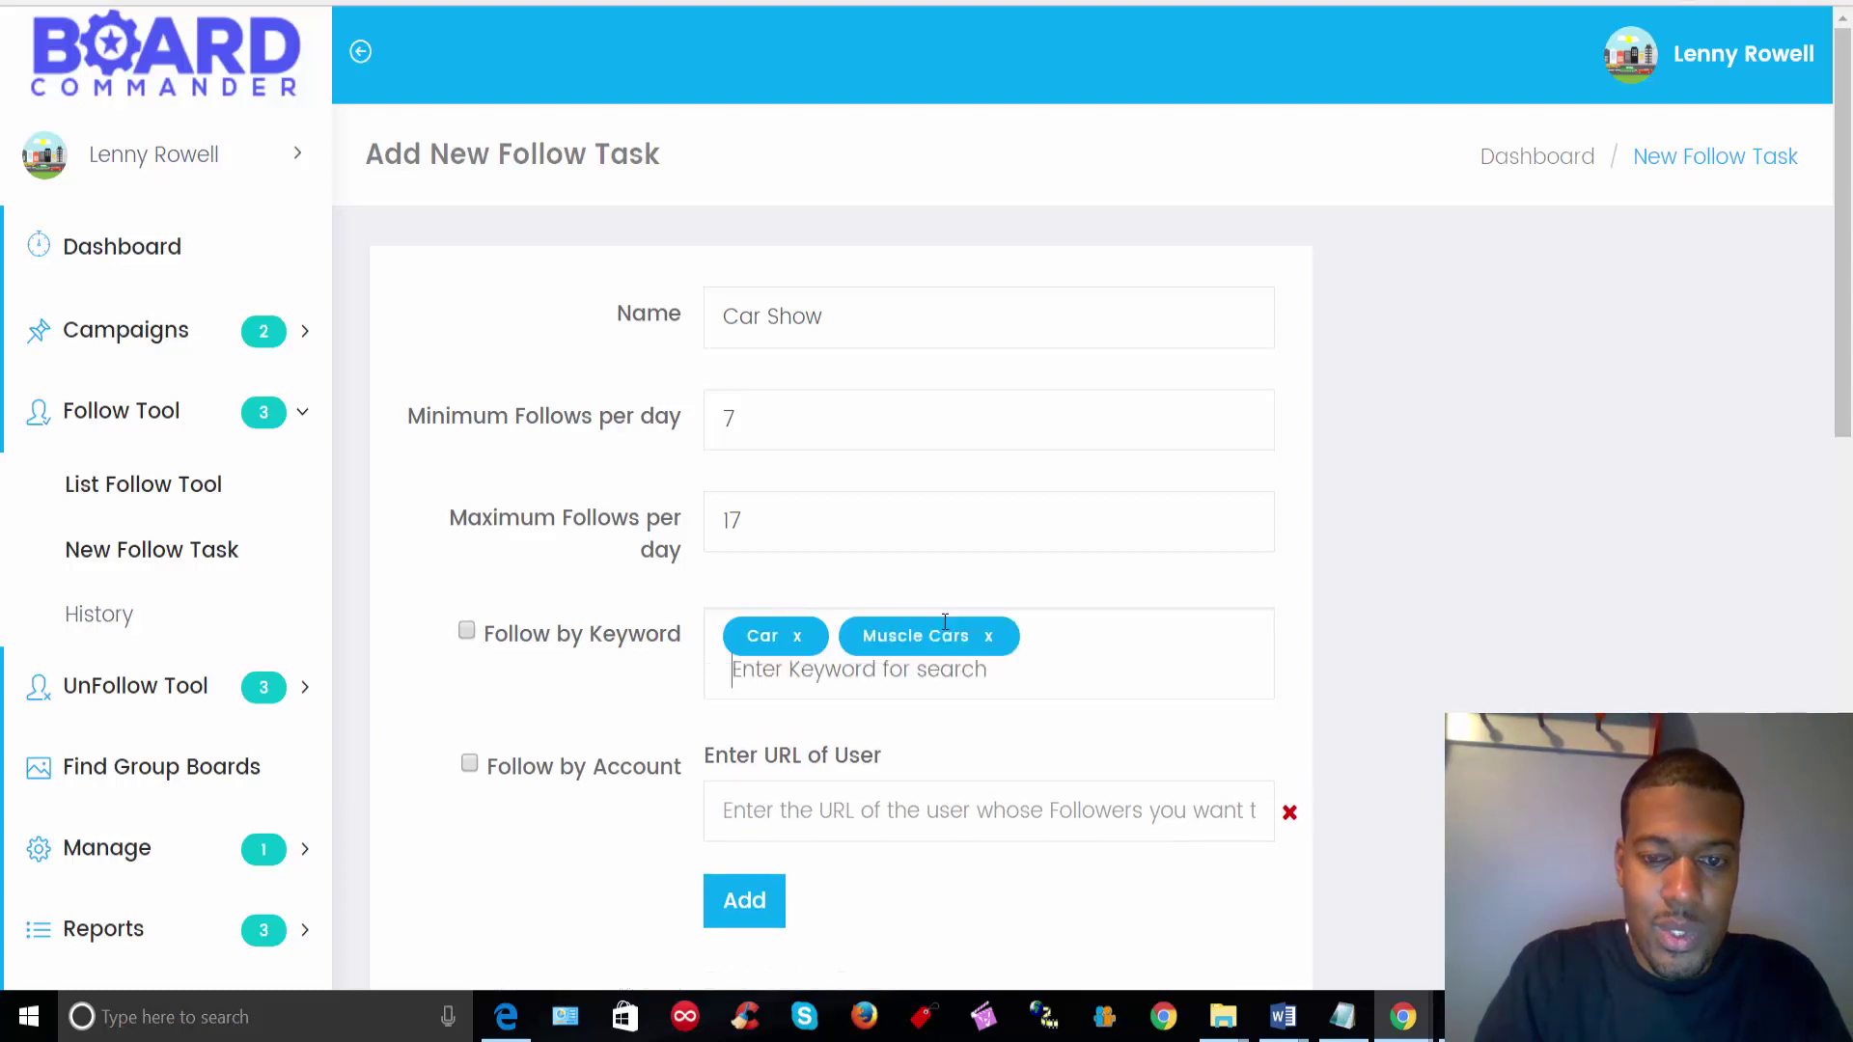
Add Show Cars and Car Show to the follow task's search keywords
type("Show Card")
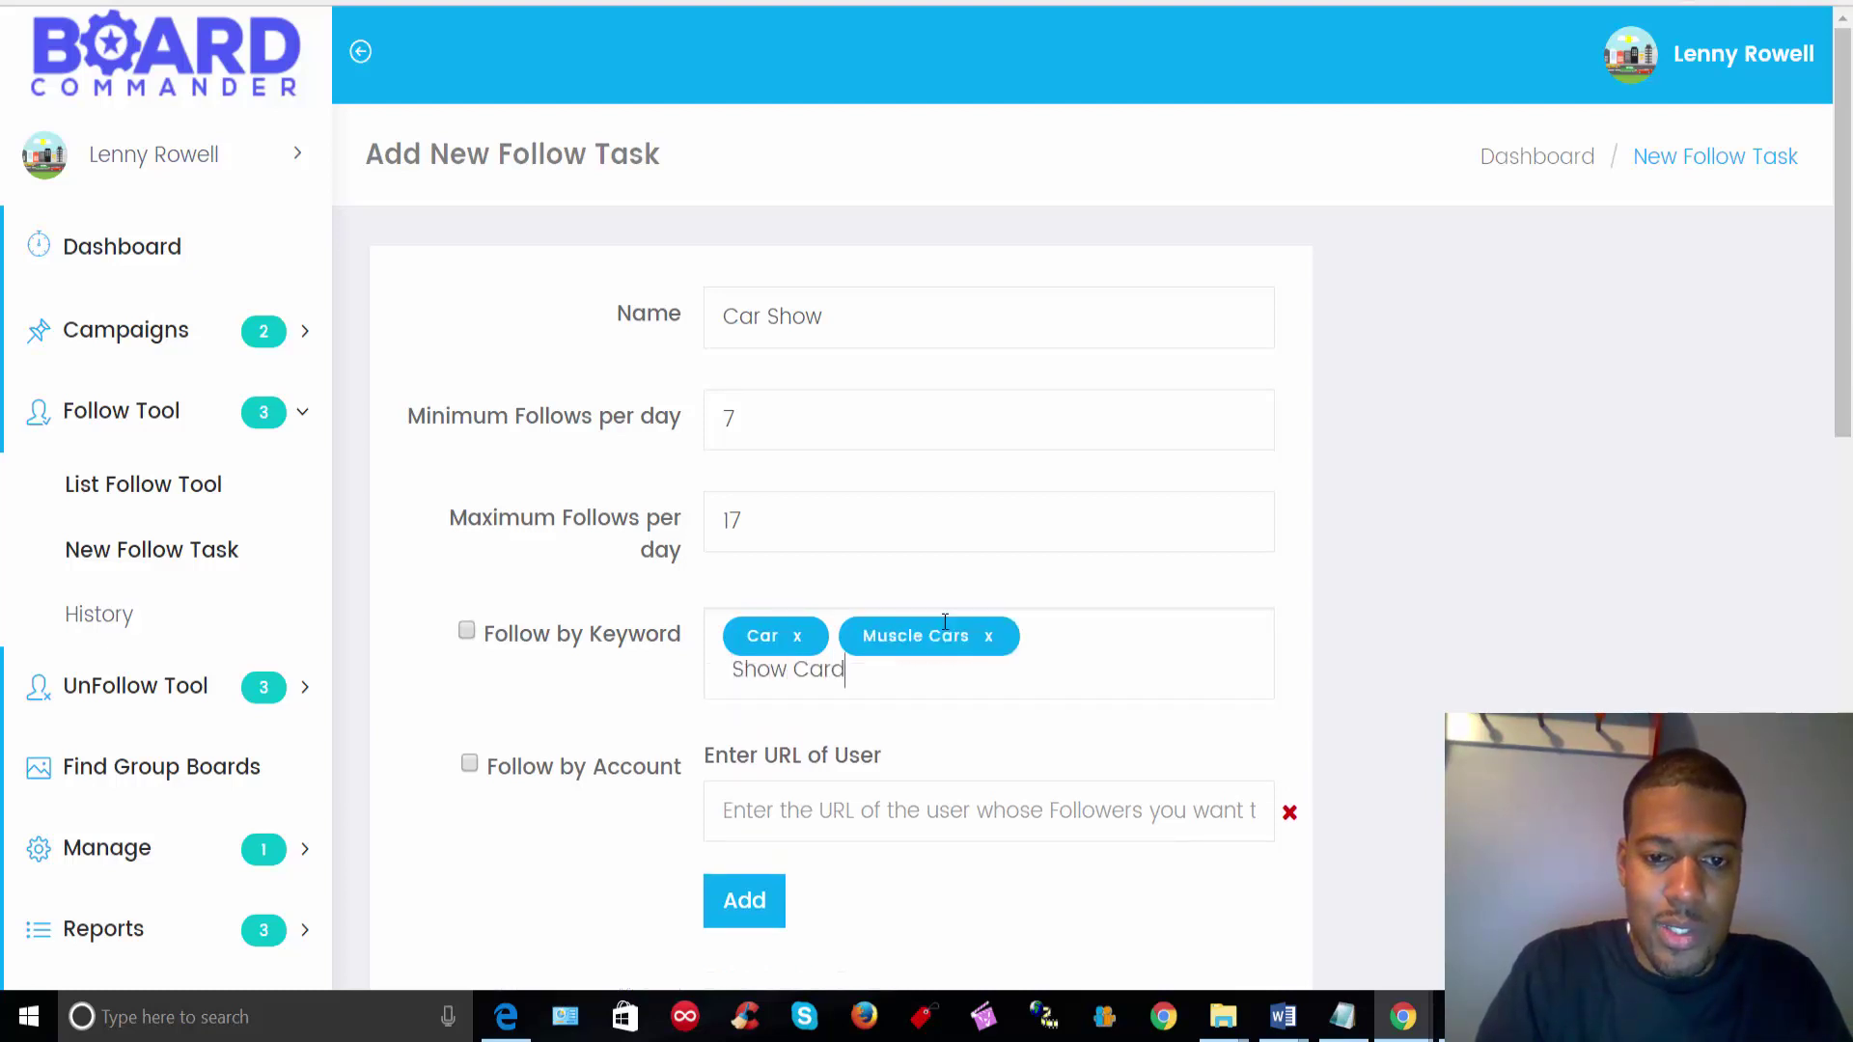
key("BackSpace")
type("s")
key("Return")
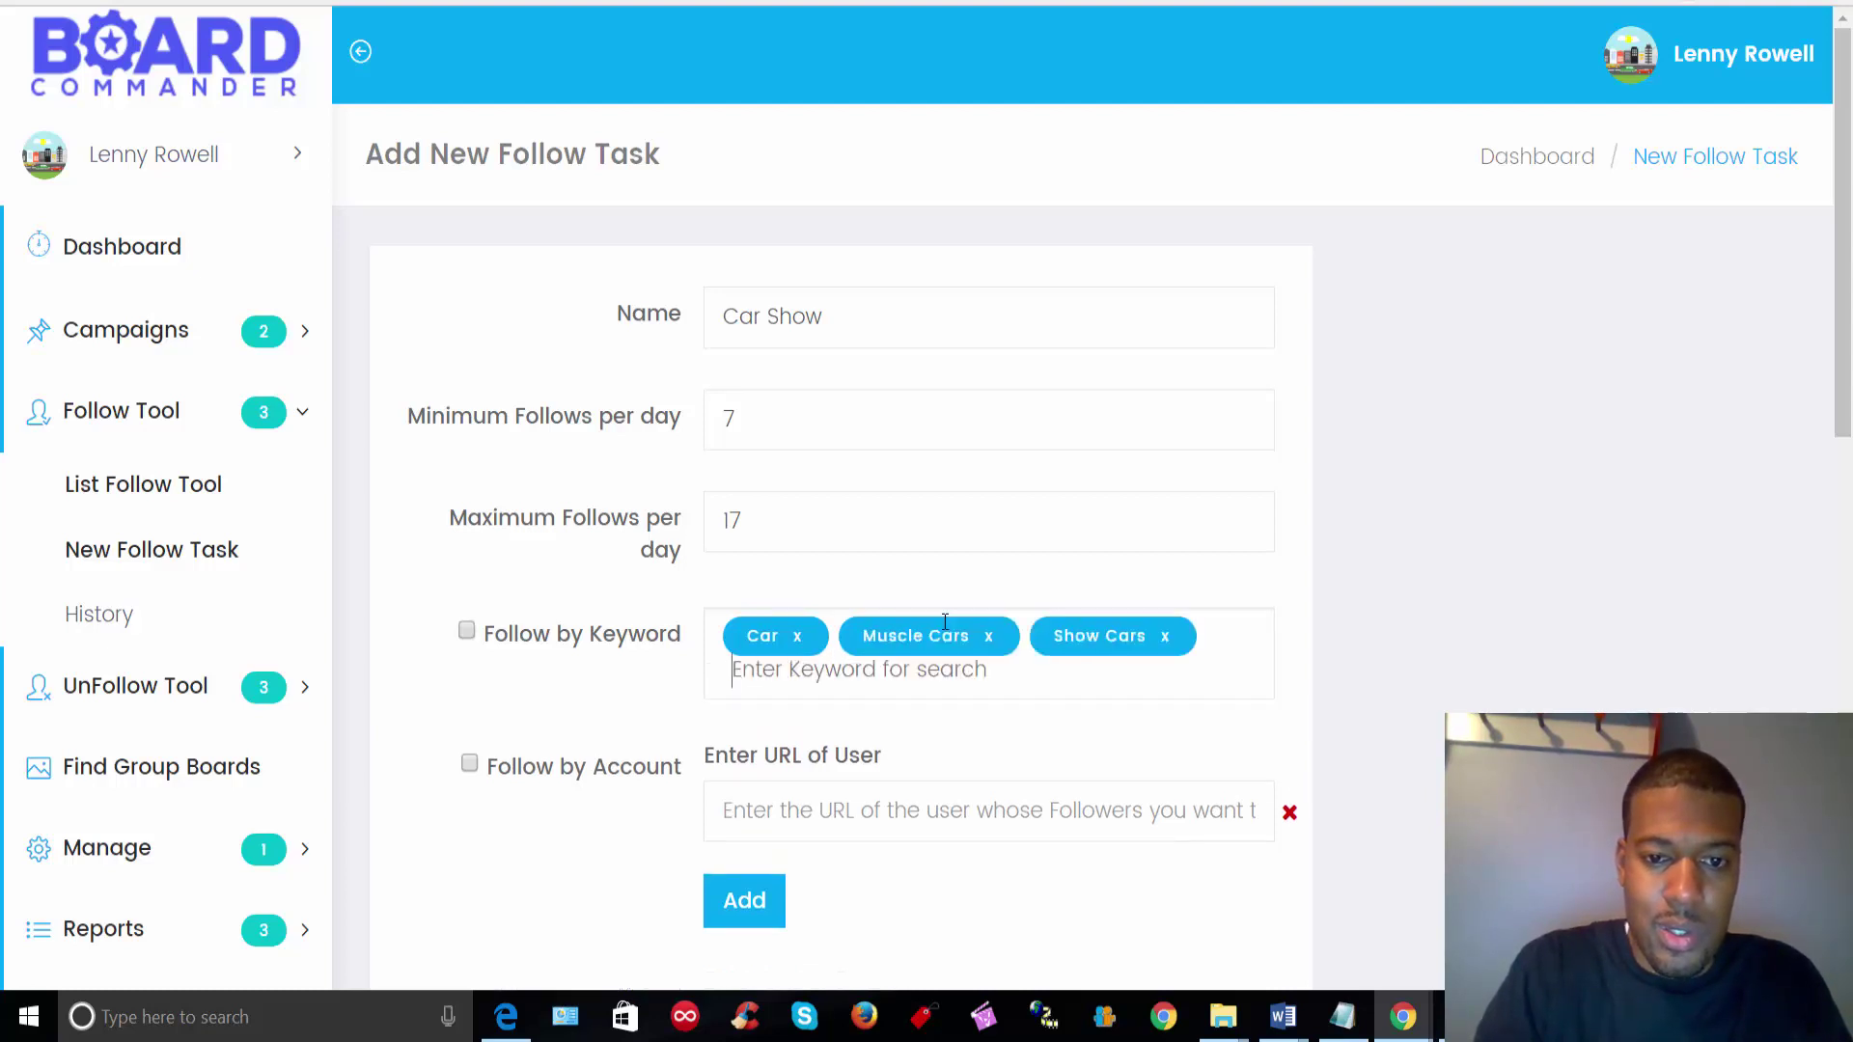
type("Car Show")
key("Return")
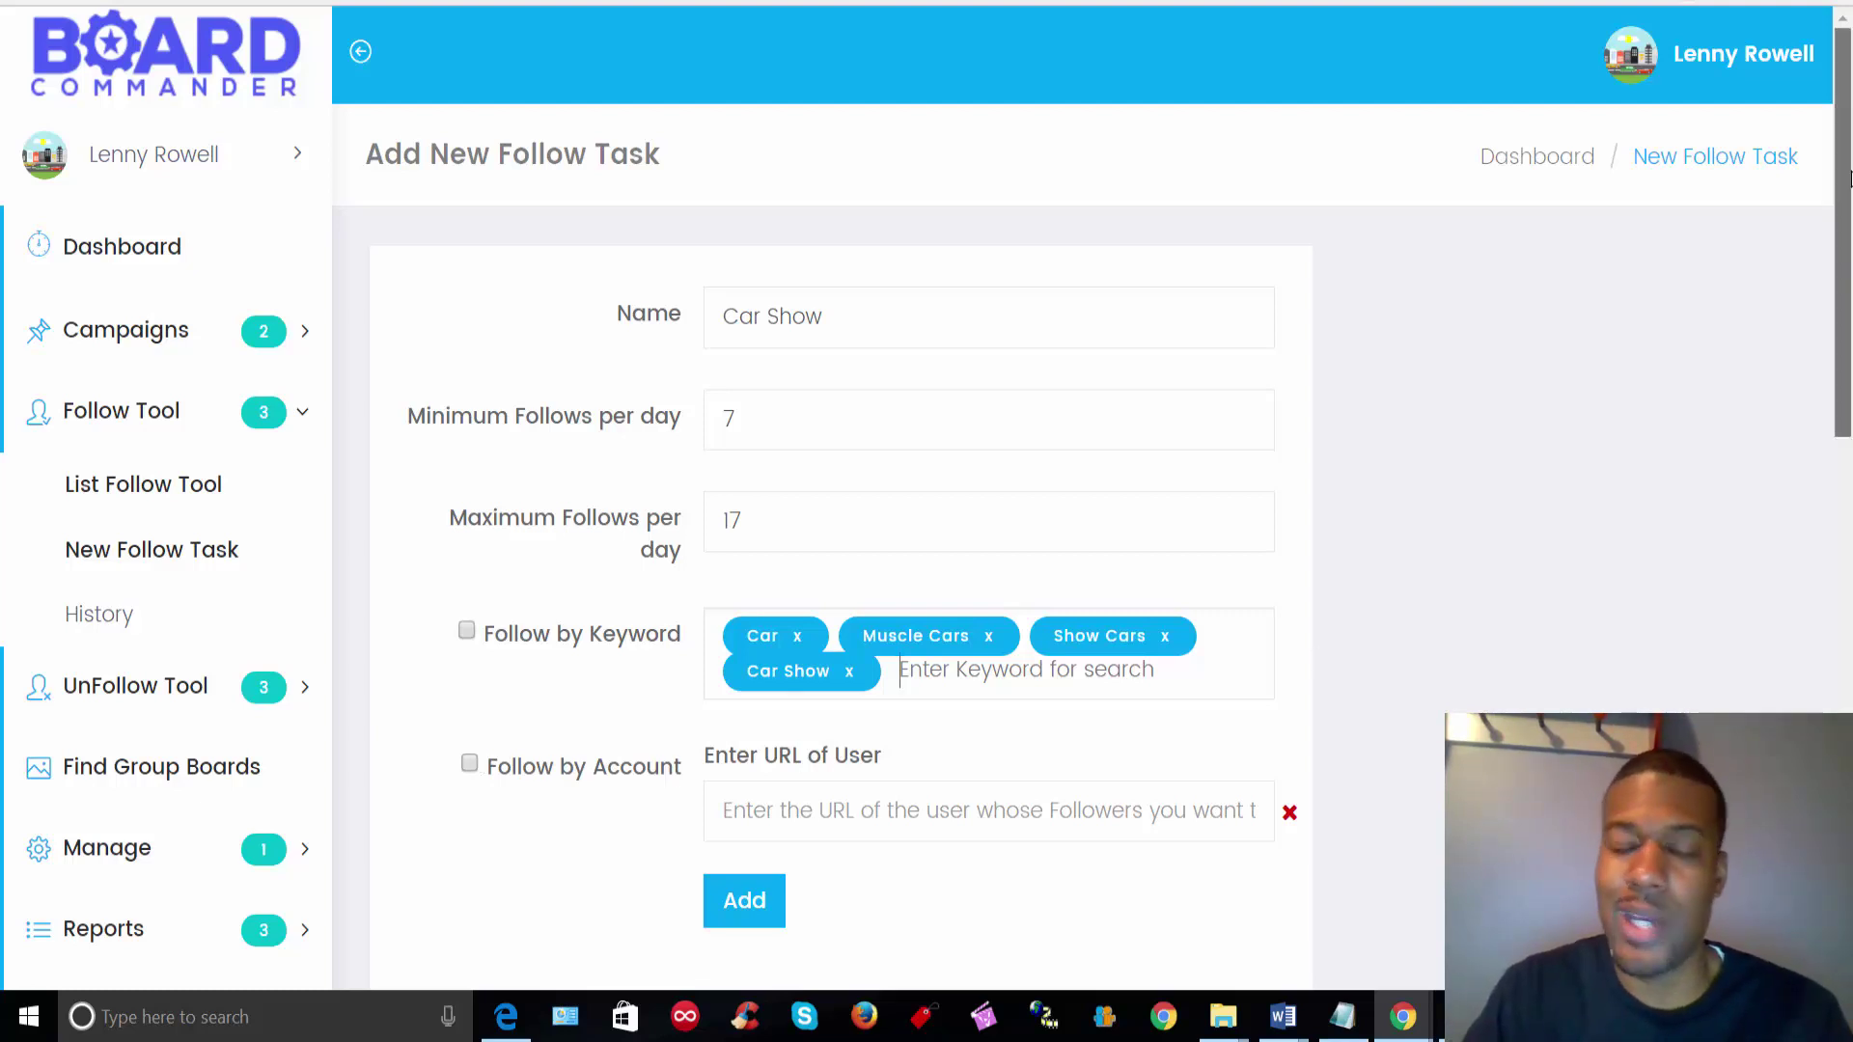
Review the follow task's account, board, exclusion and schedule options, including the start time picker
left_click_drag(1848, 188, 1848, 376)
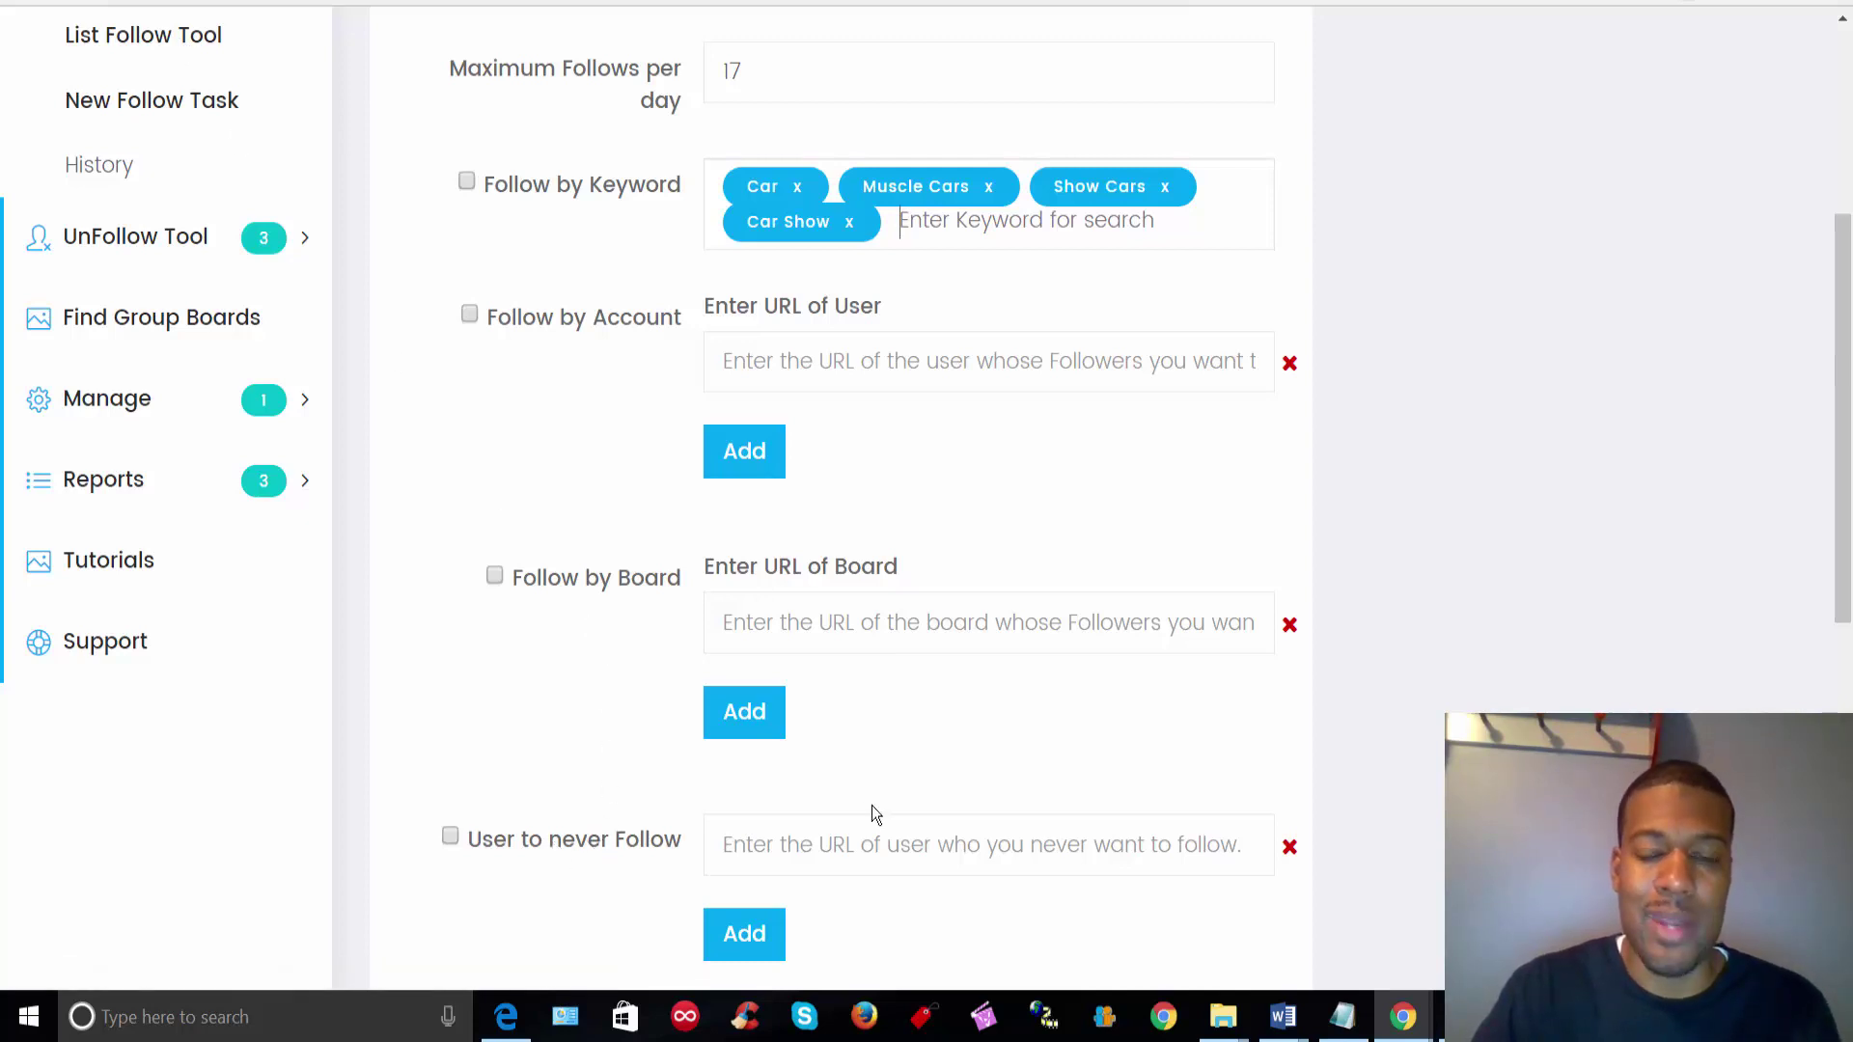
scroll(992, 792, "down", 1)
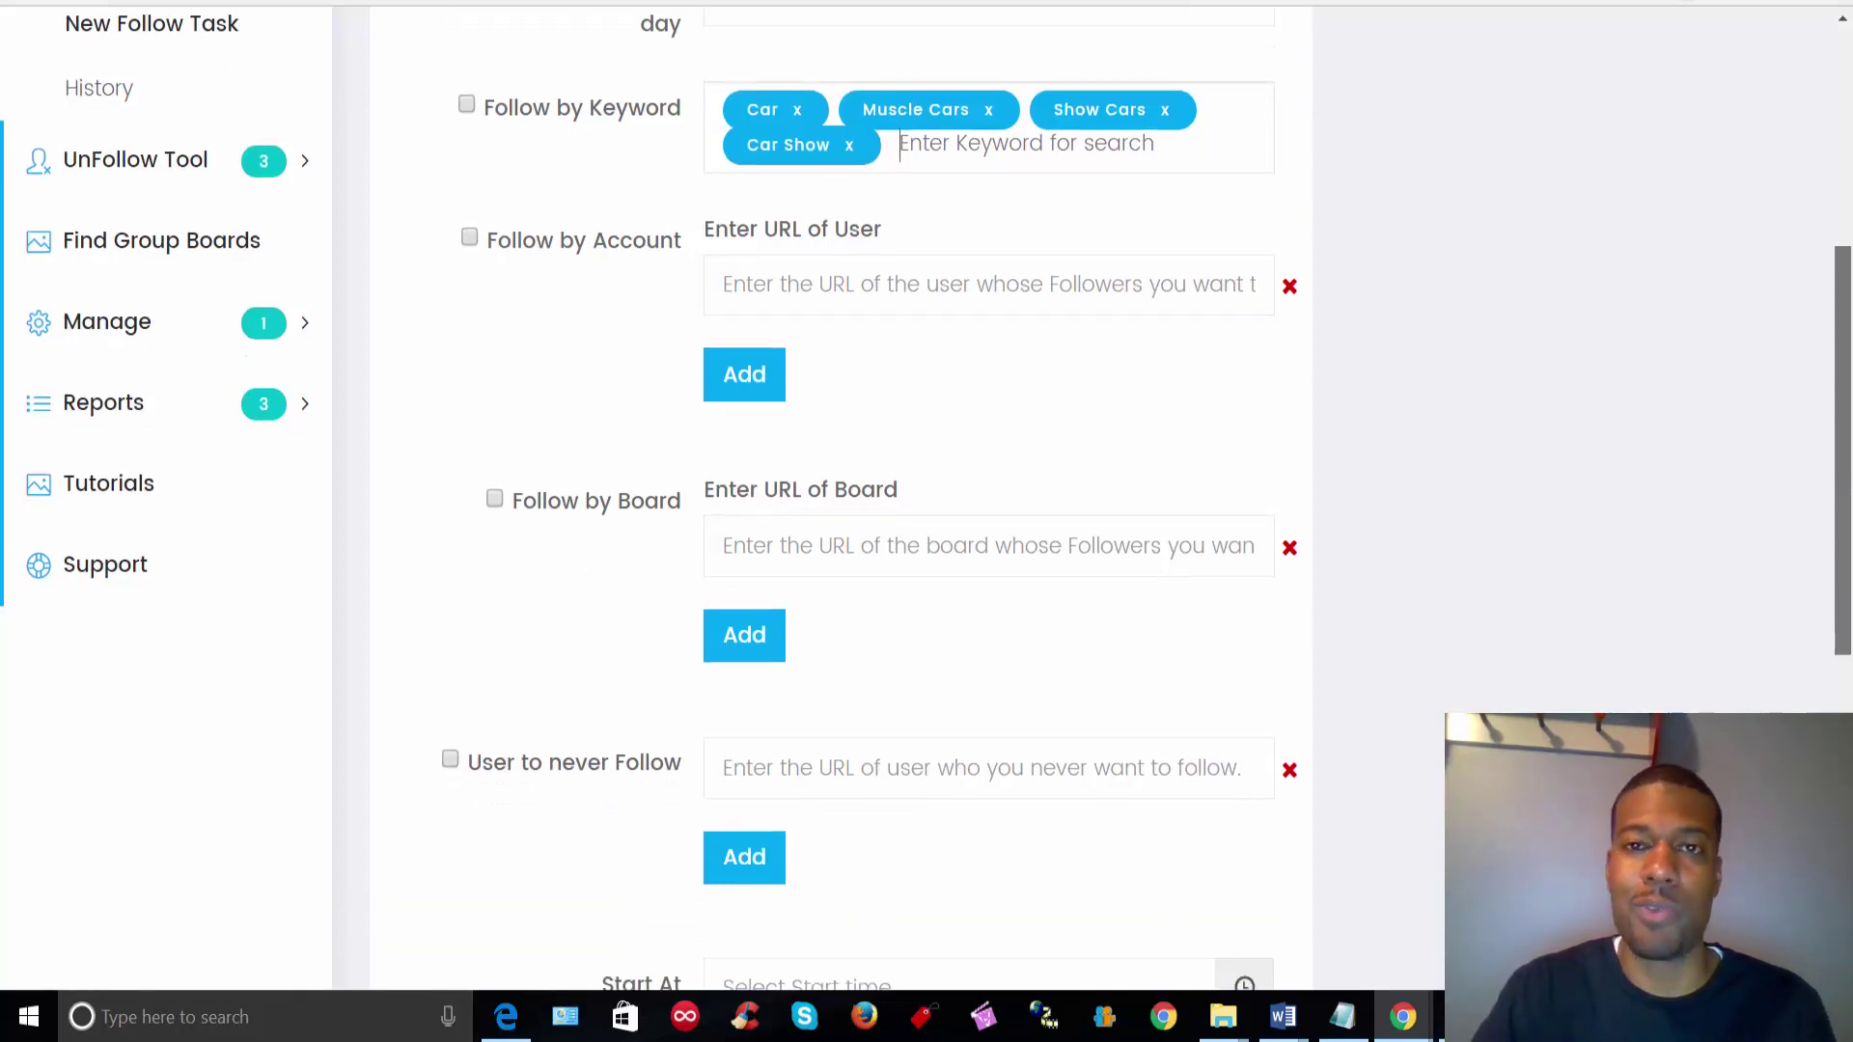
scroll(1848, 656, "down", 2)
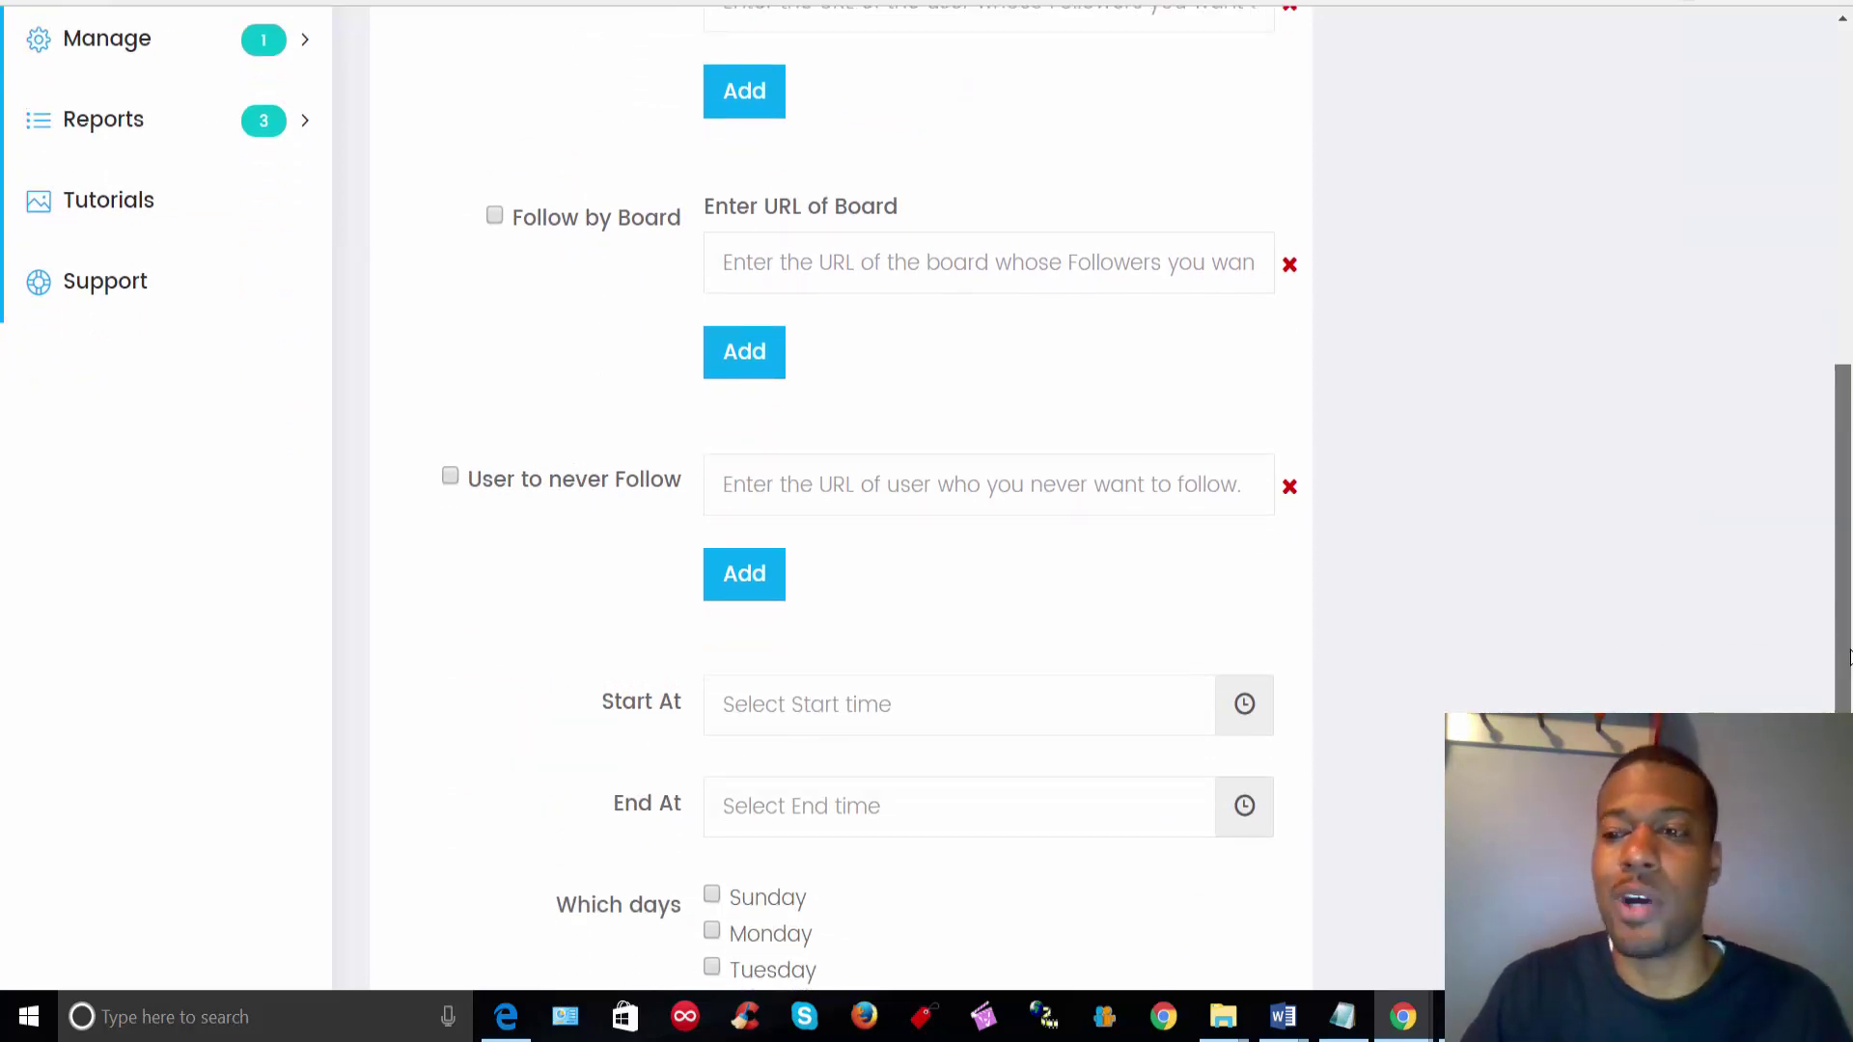
scroll(1848, 676, "down", 1)
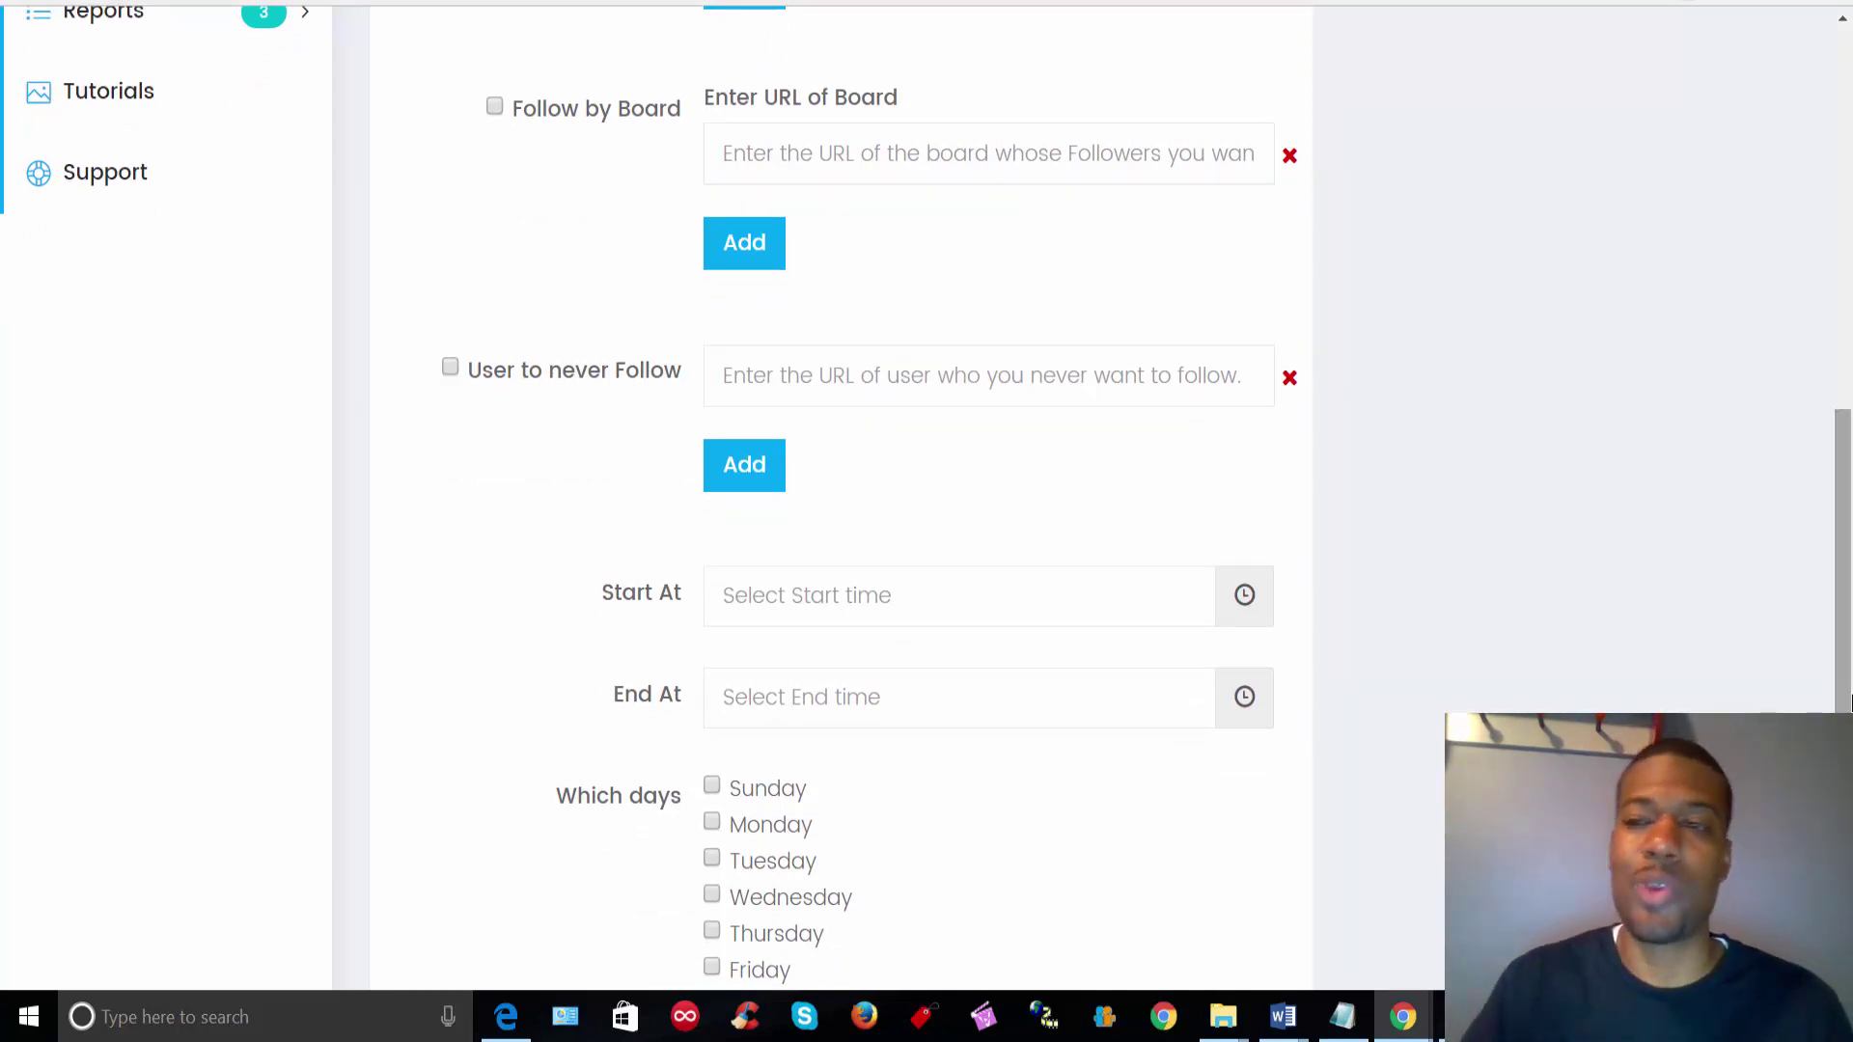
scroll(1851, 705, "down", 1)
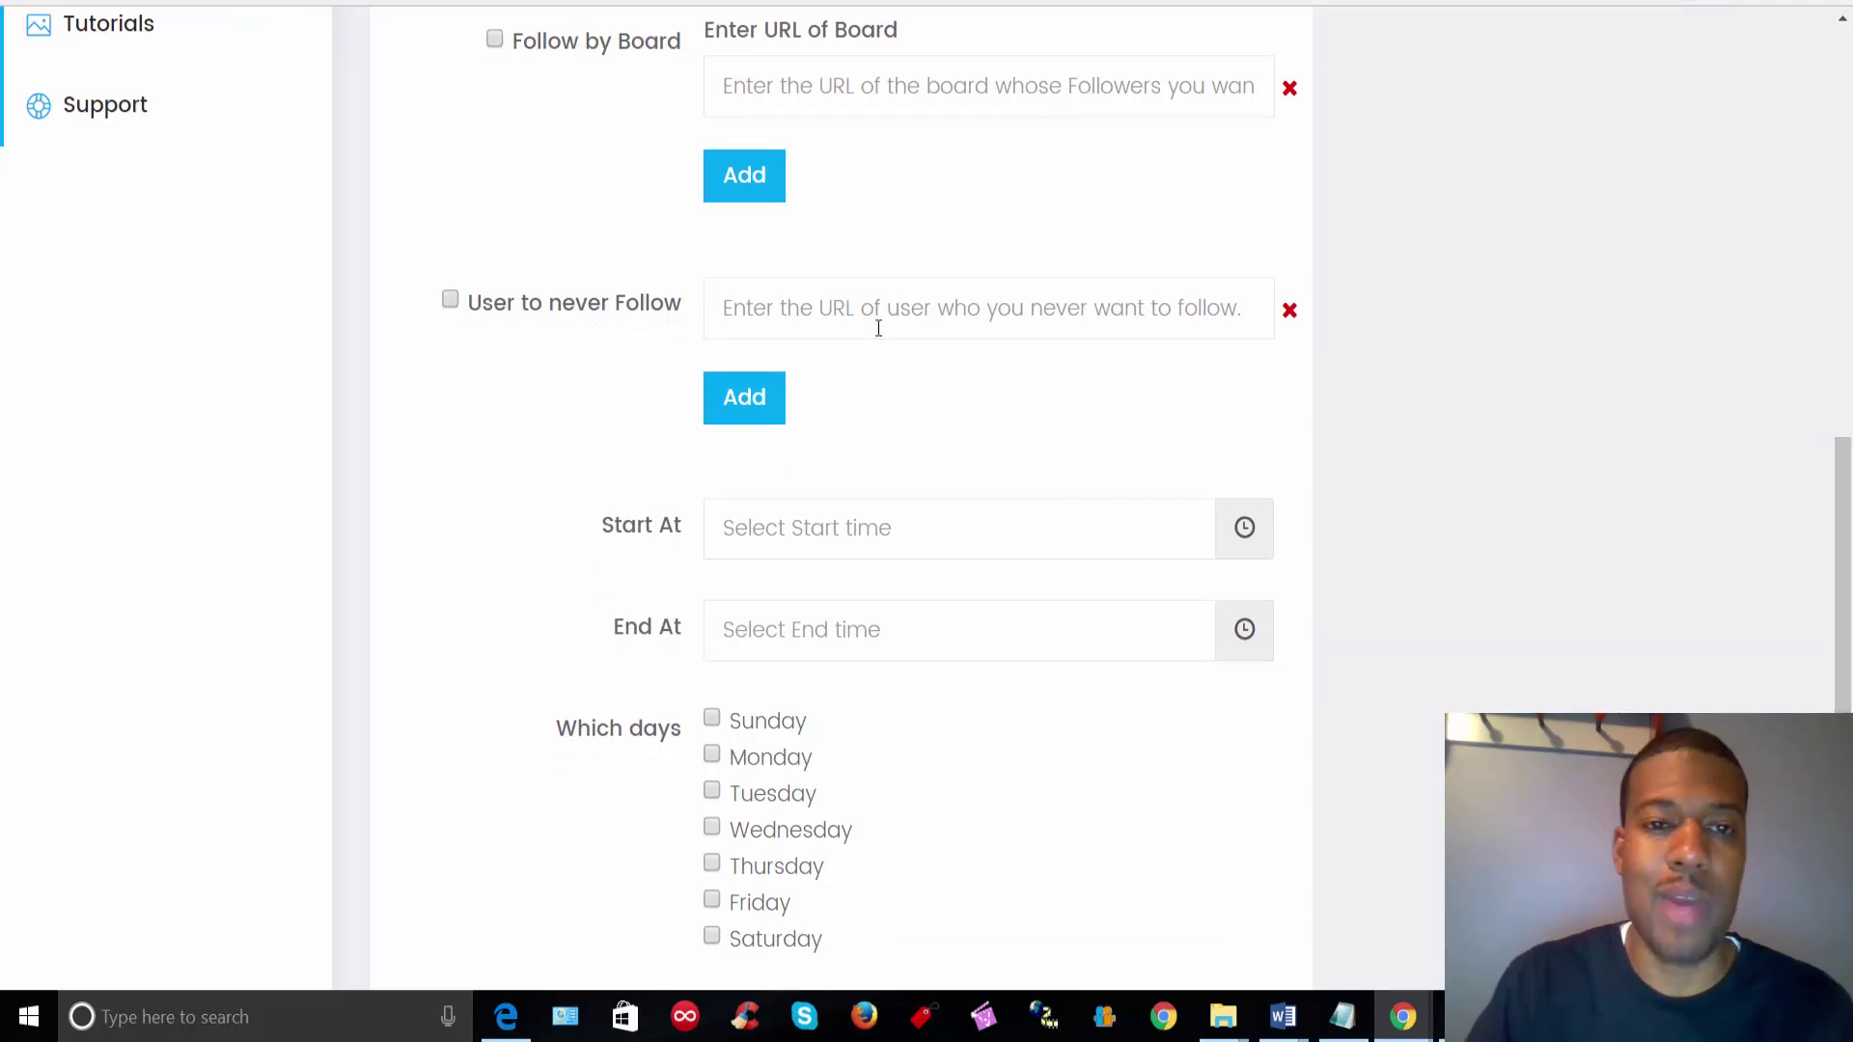
left_click(832, 531)
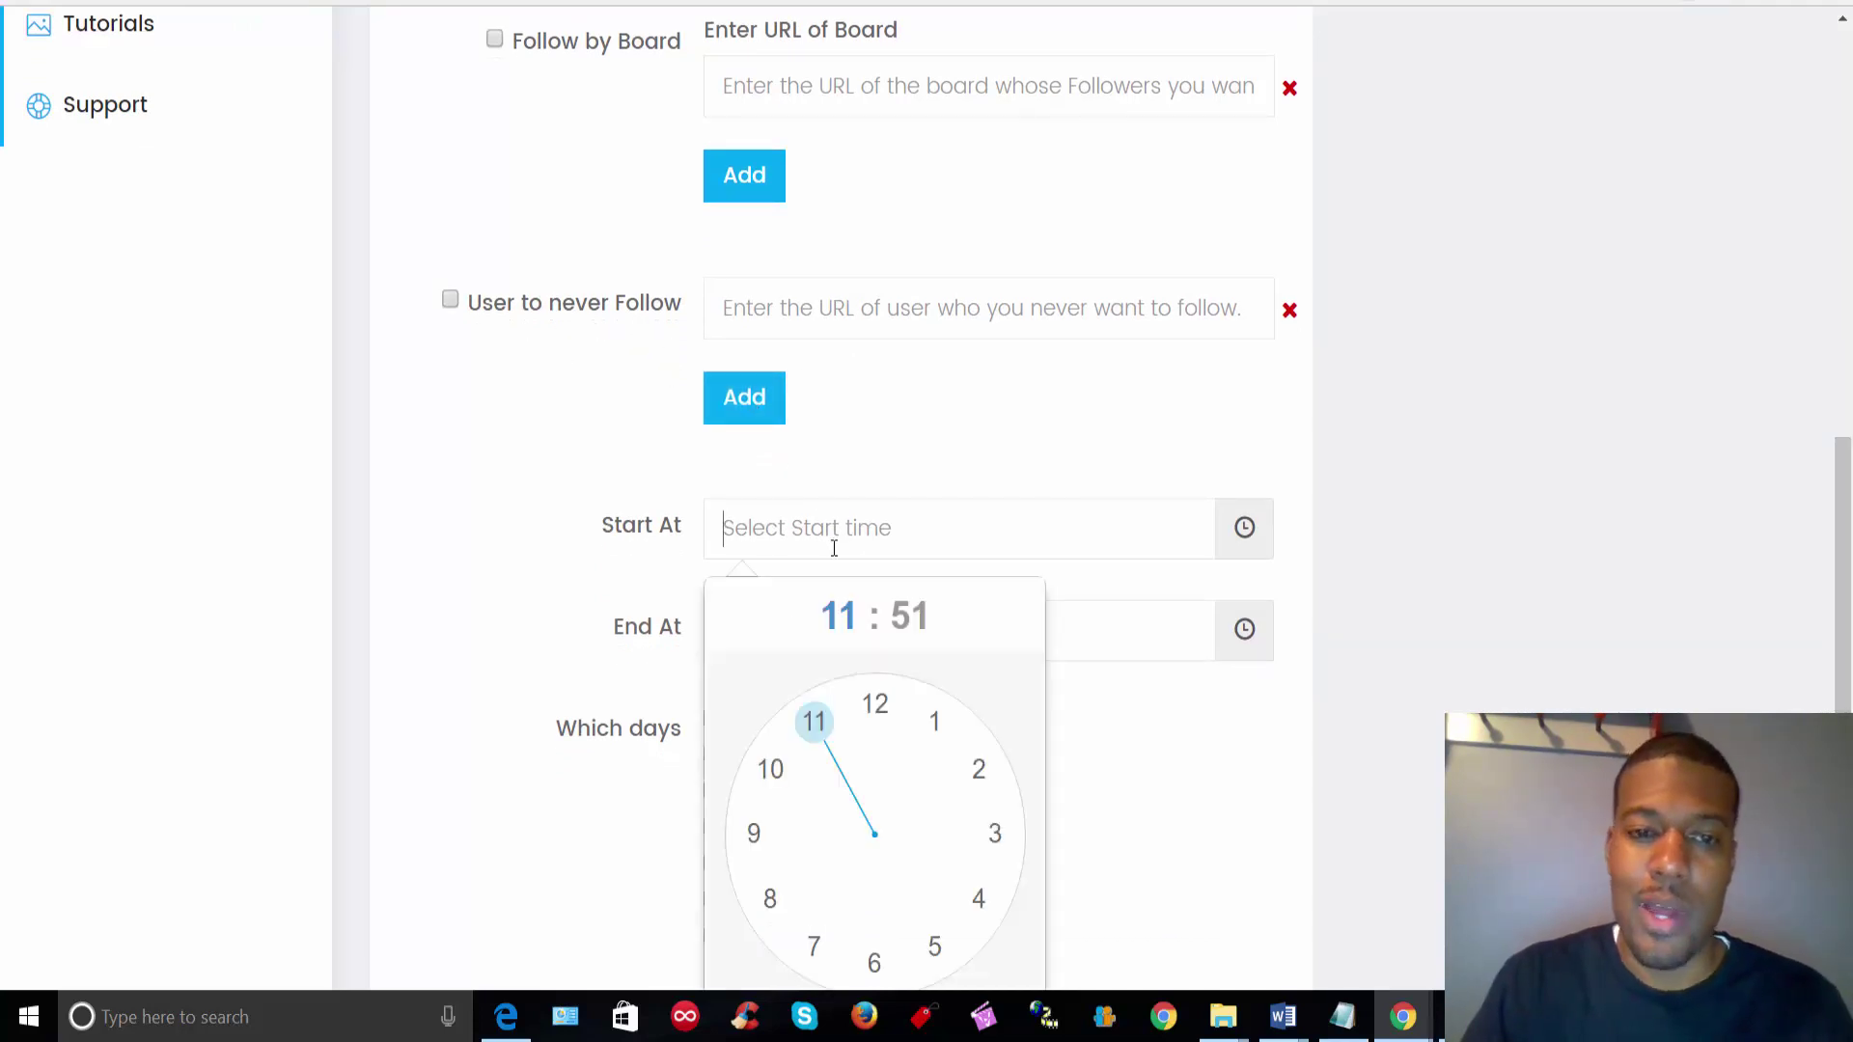
left_click(1109, 369)
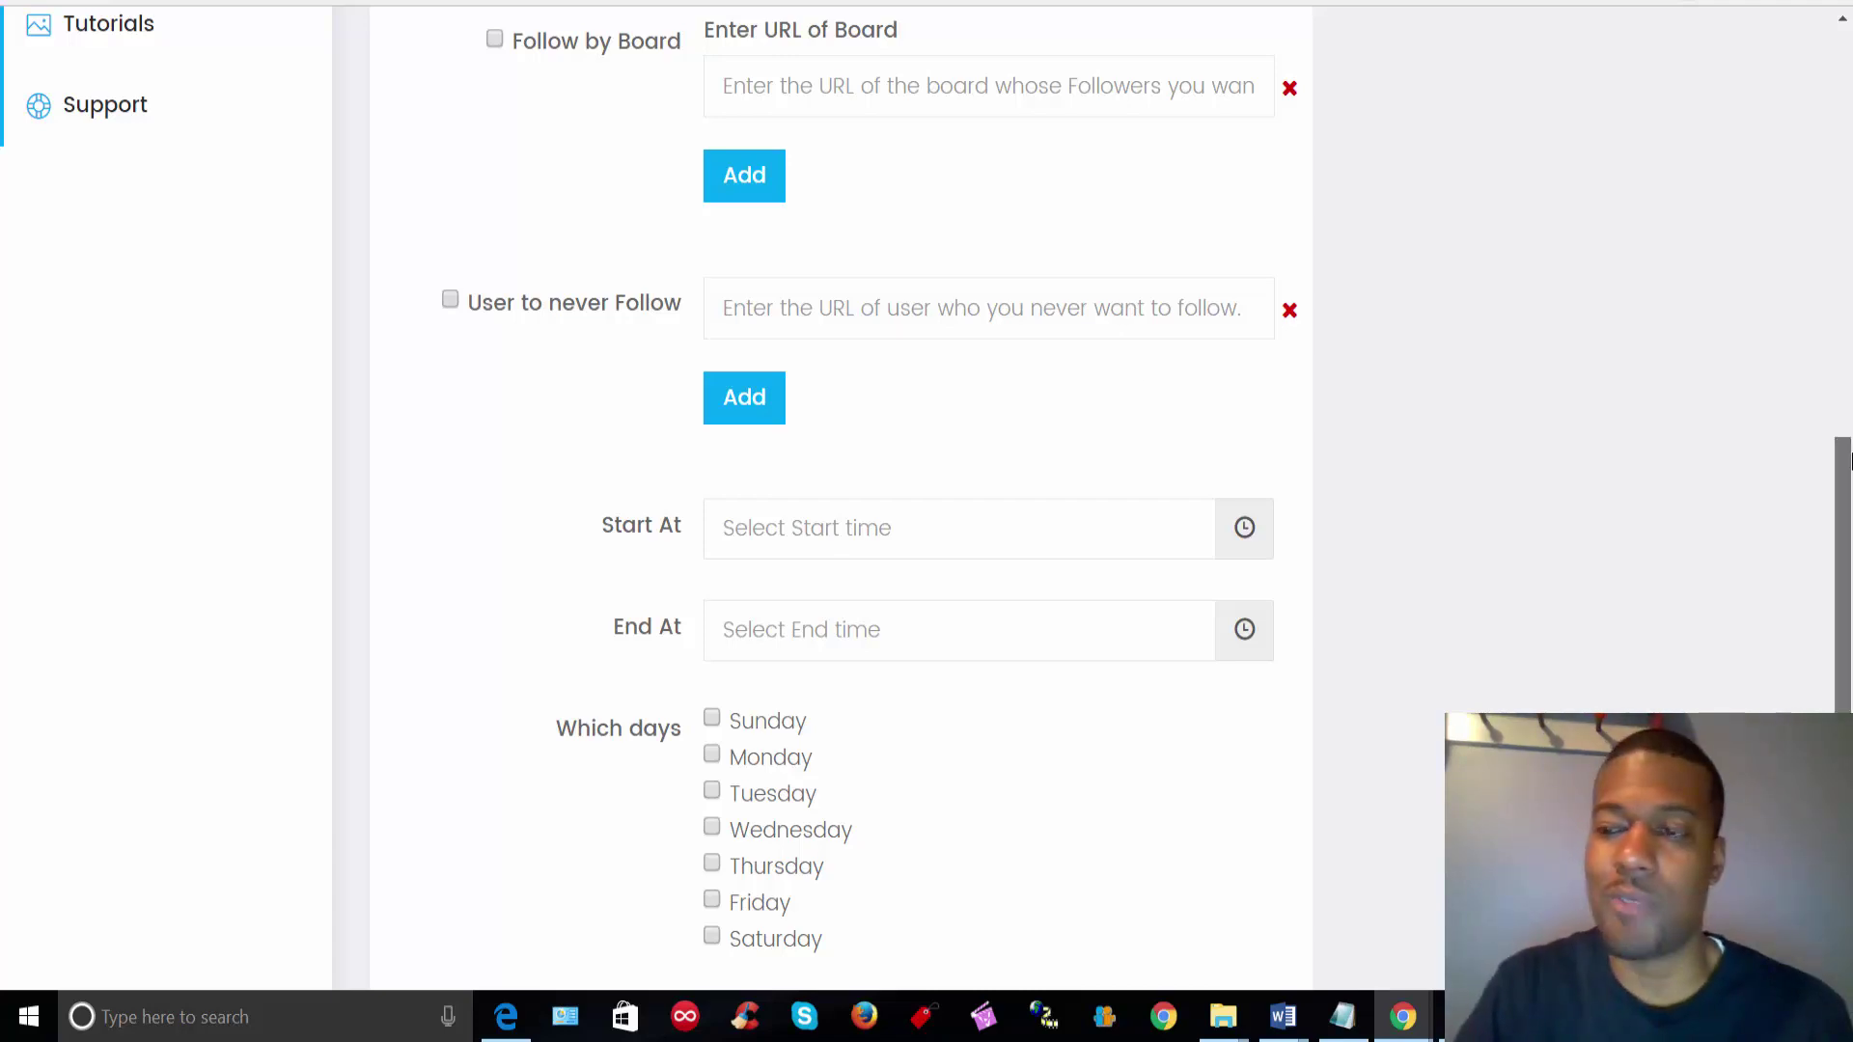
Schedule the follow task for all seven days, Sunday through Saturday, and try to start it
left_click_drag(1845, 478, 1846, 534)
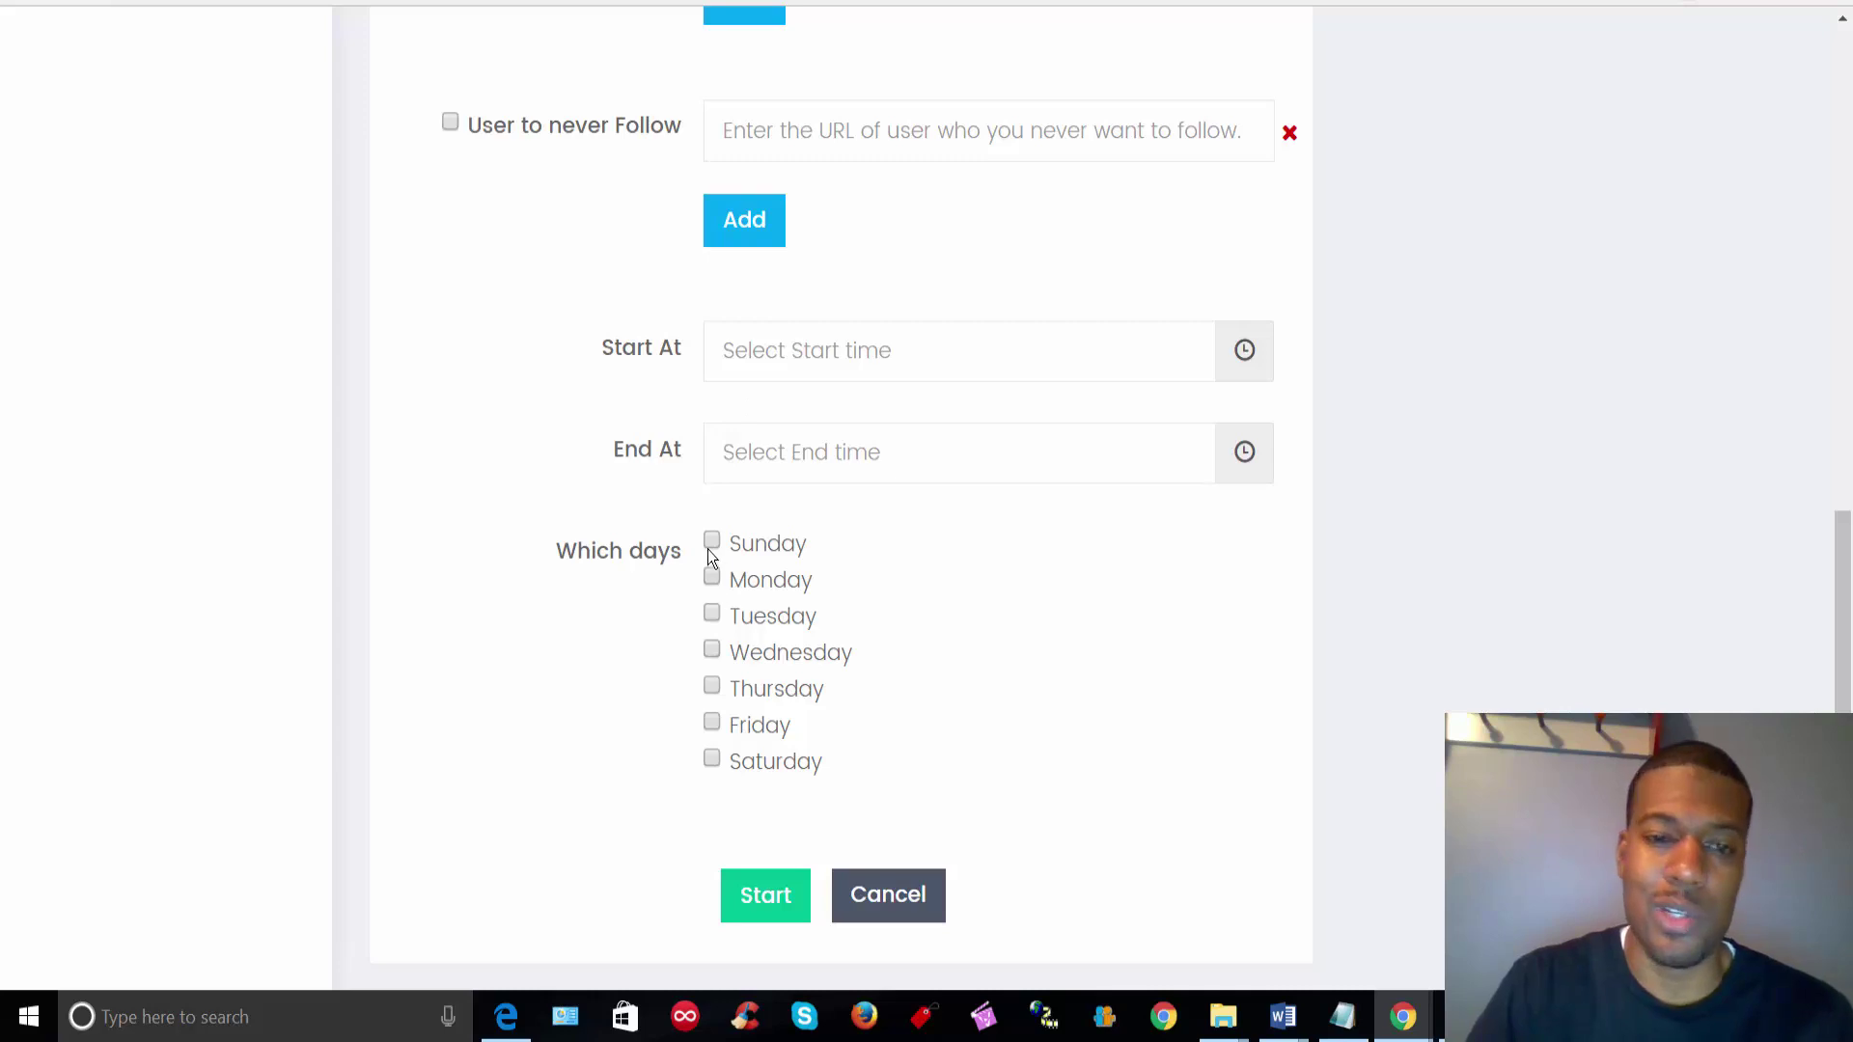
left_click(711, 577)
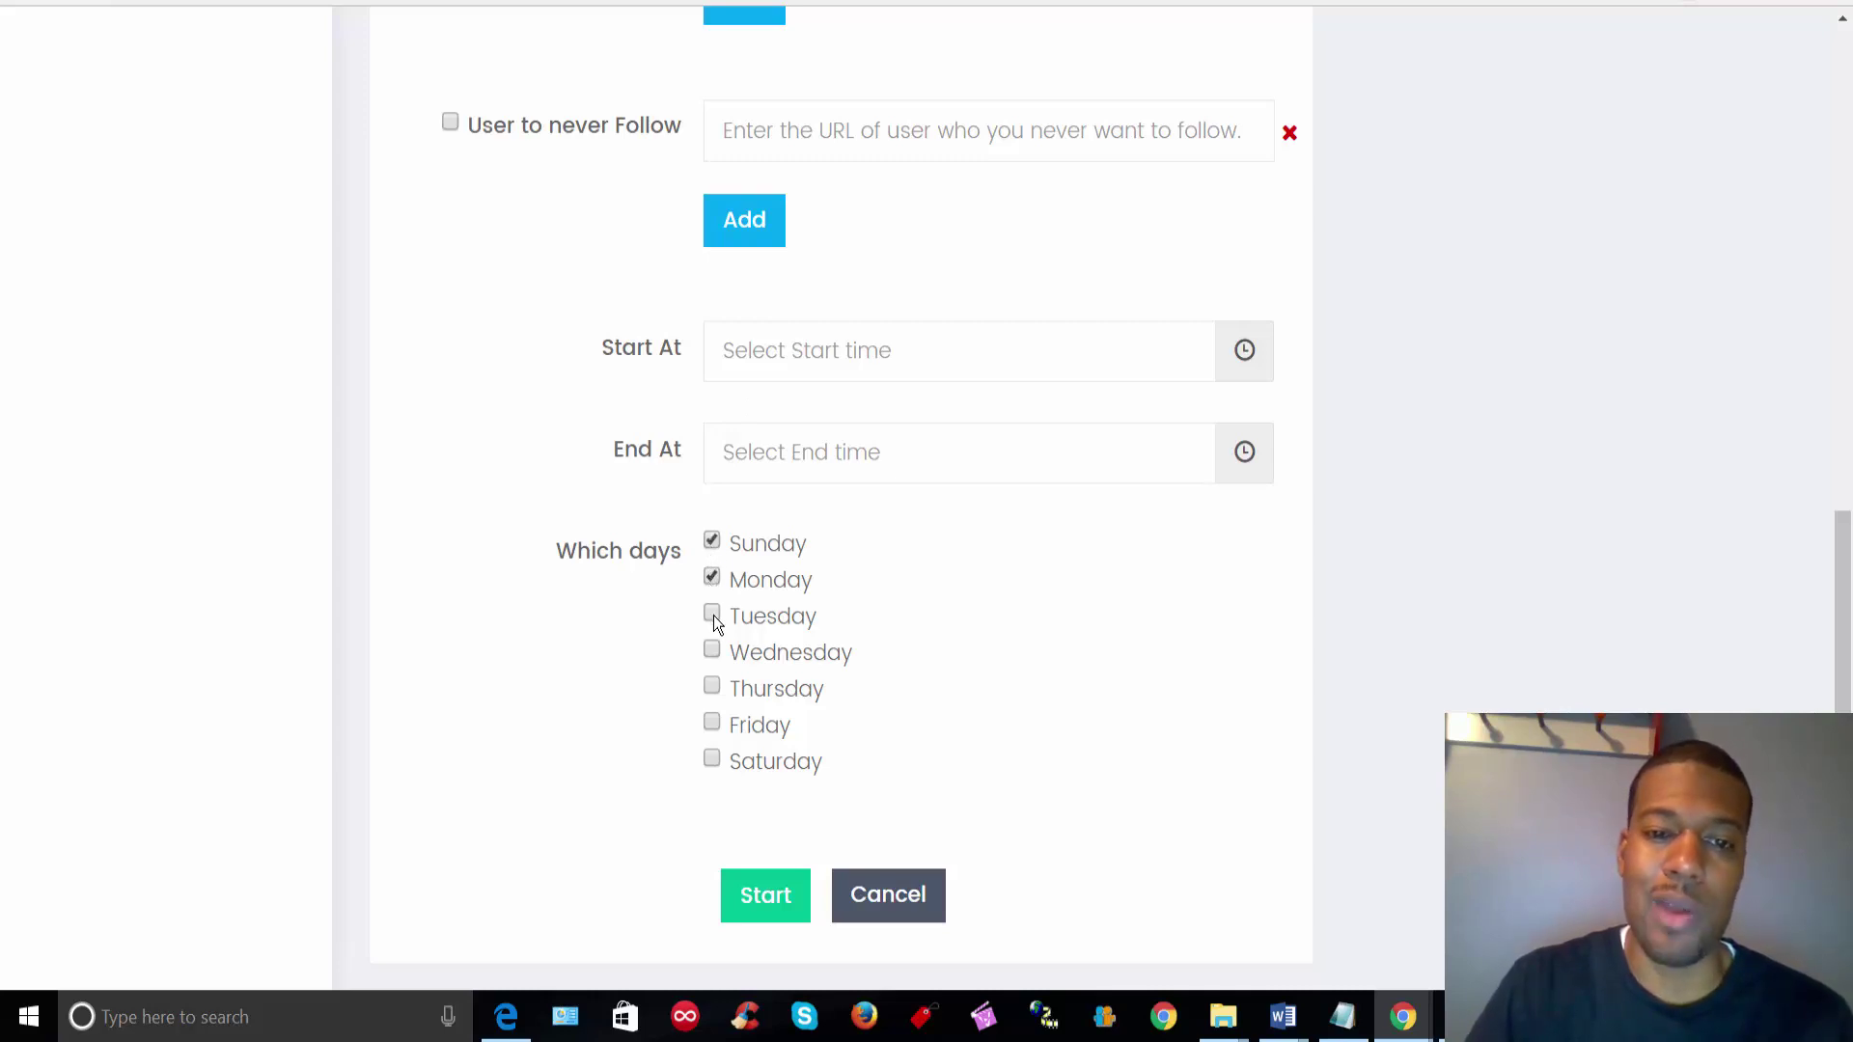
left_click(711, 614)
left_click(711, 649)
left_click(711, 687)
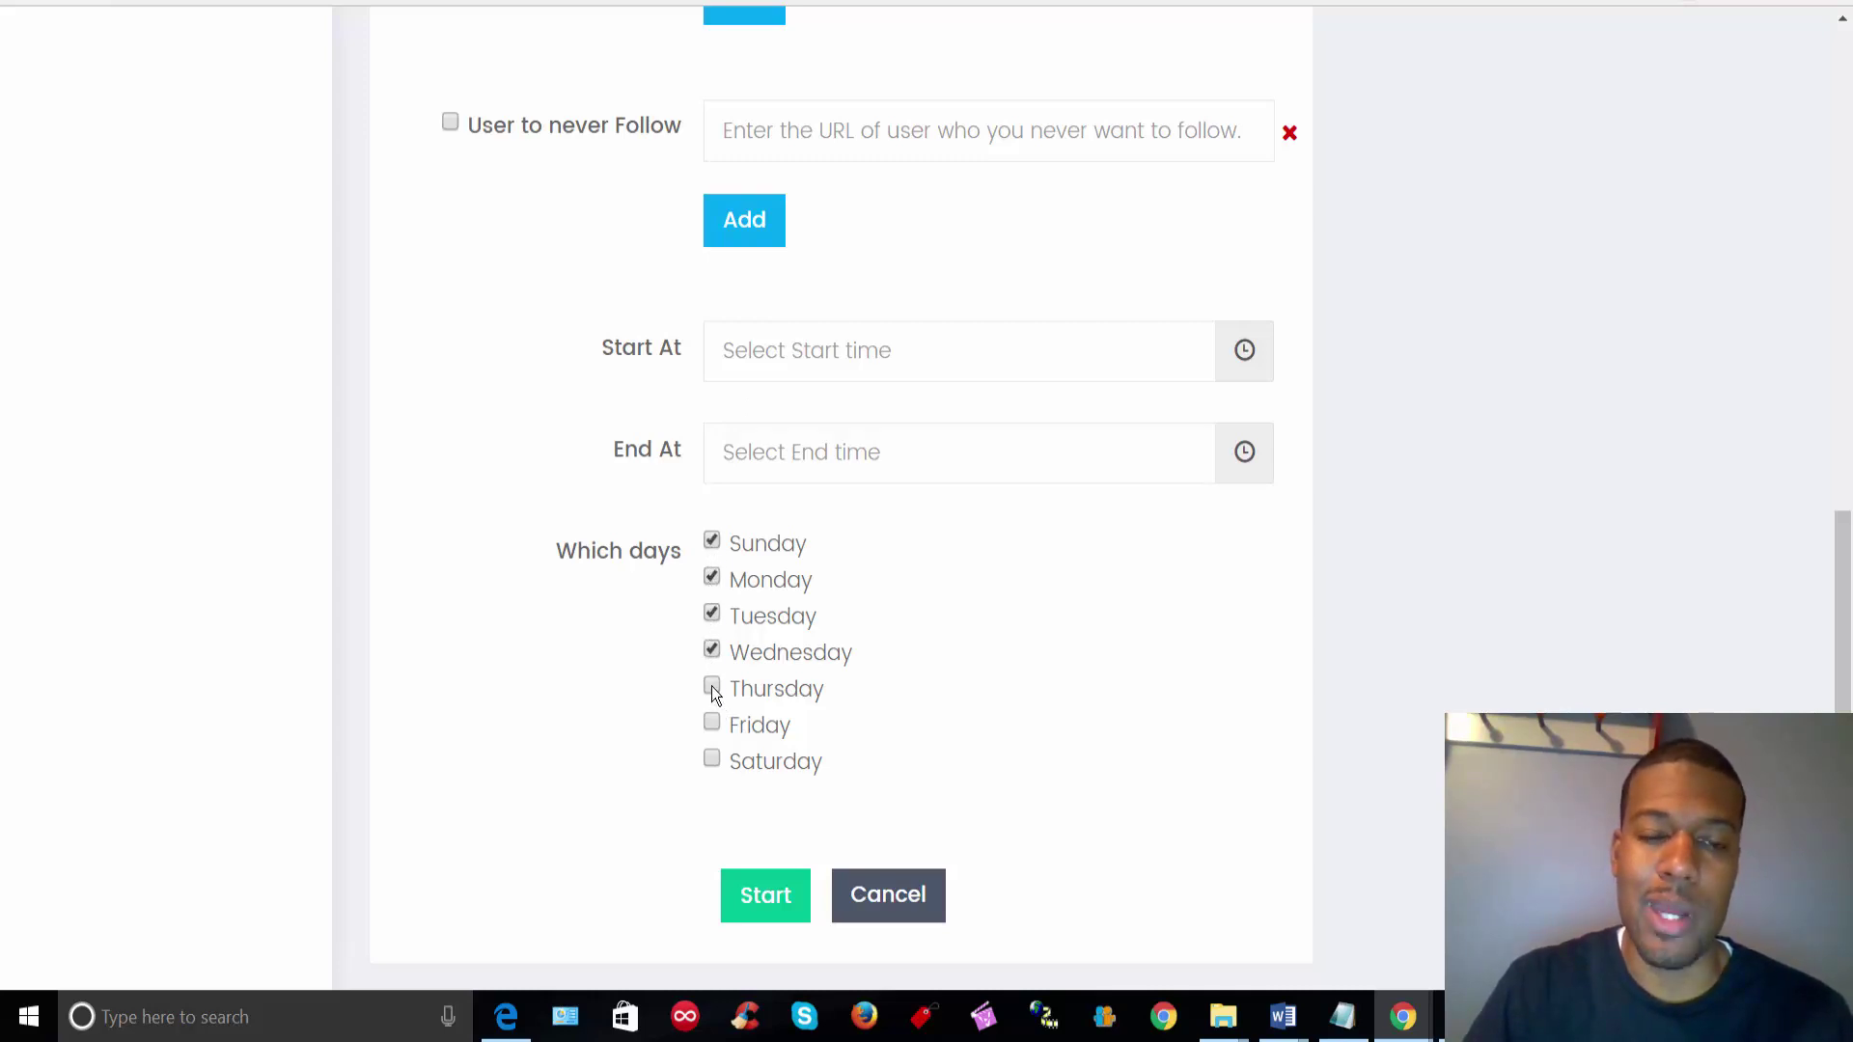
left_click(712, 723)
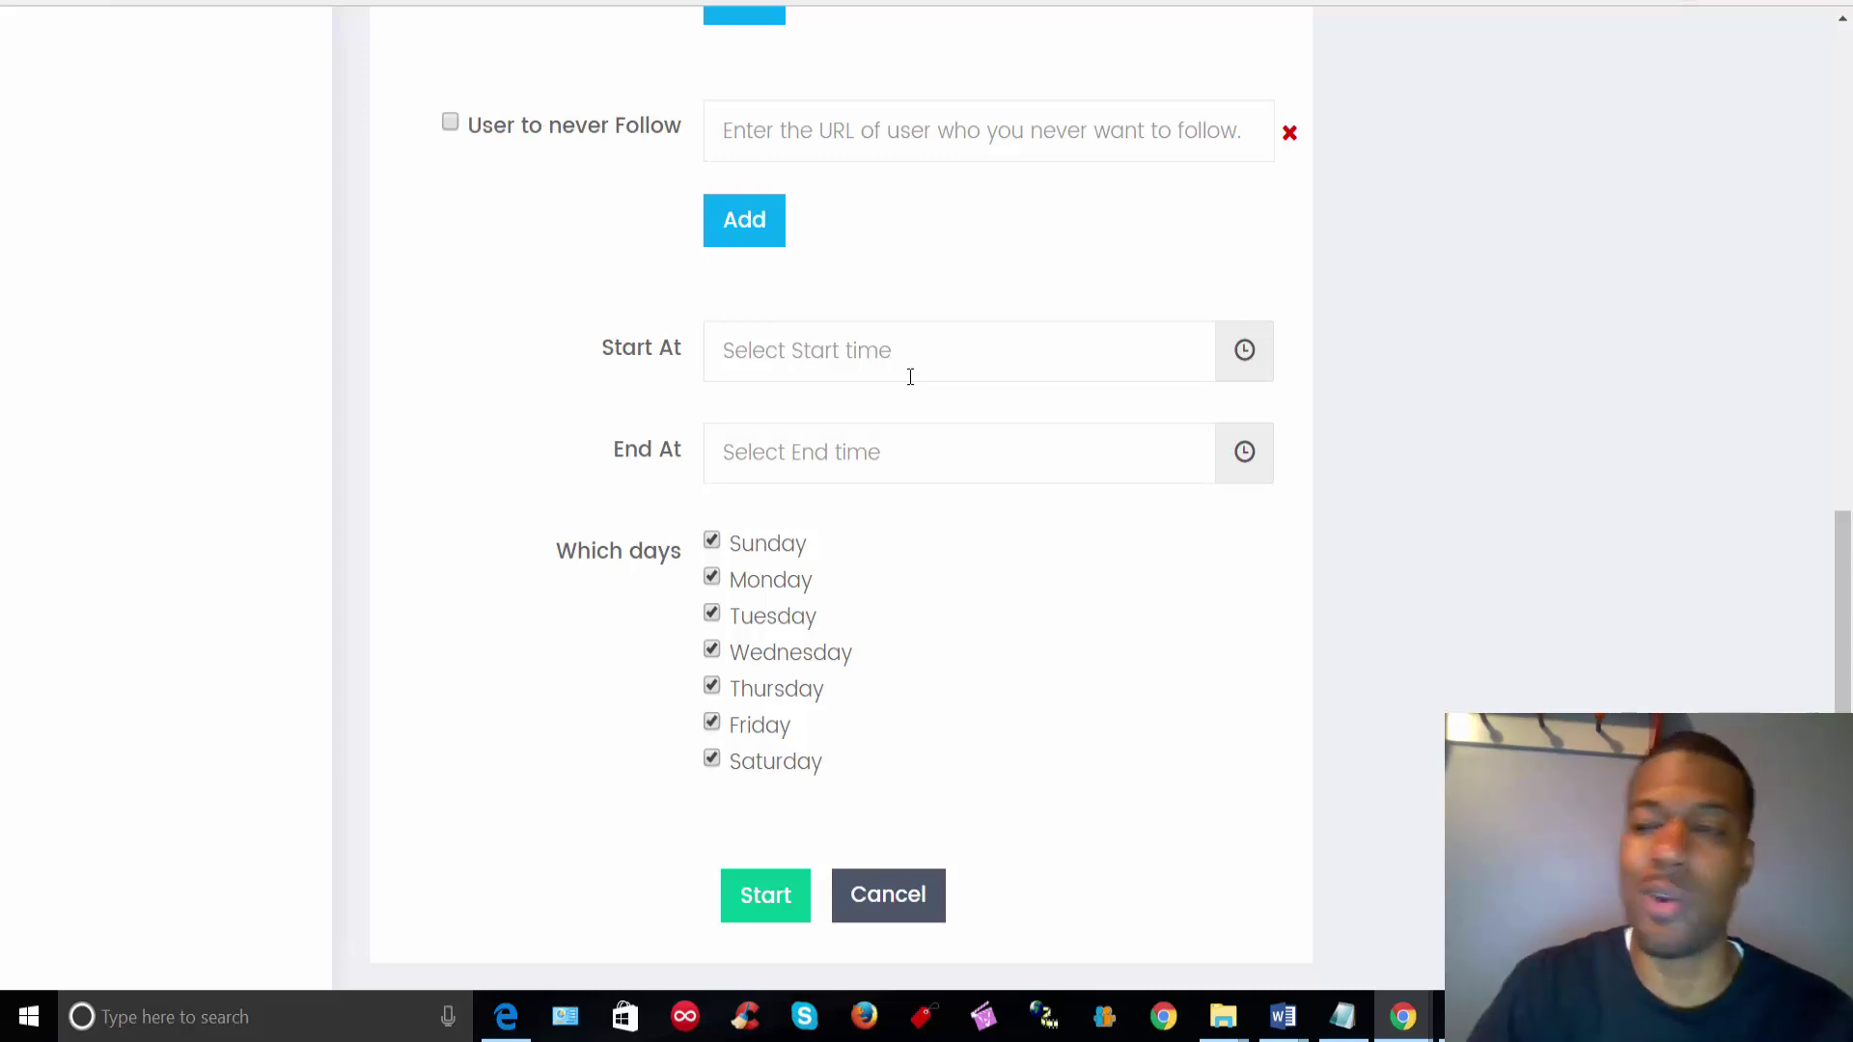
left_click_drag(1846, 714, 1839, 903)
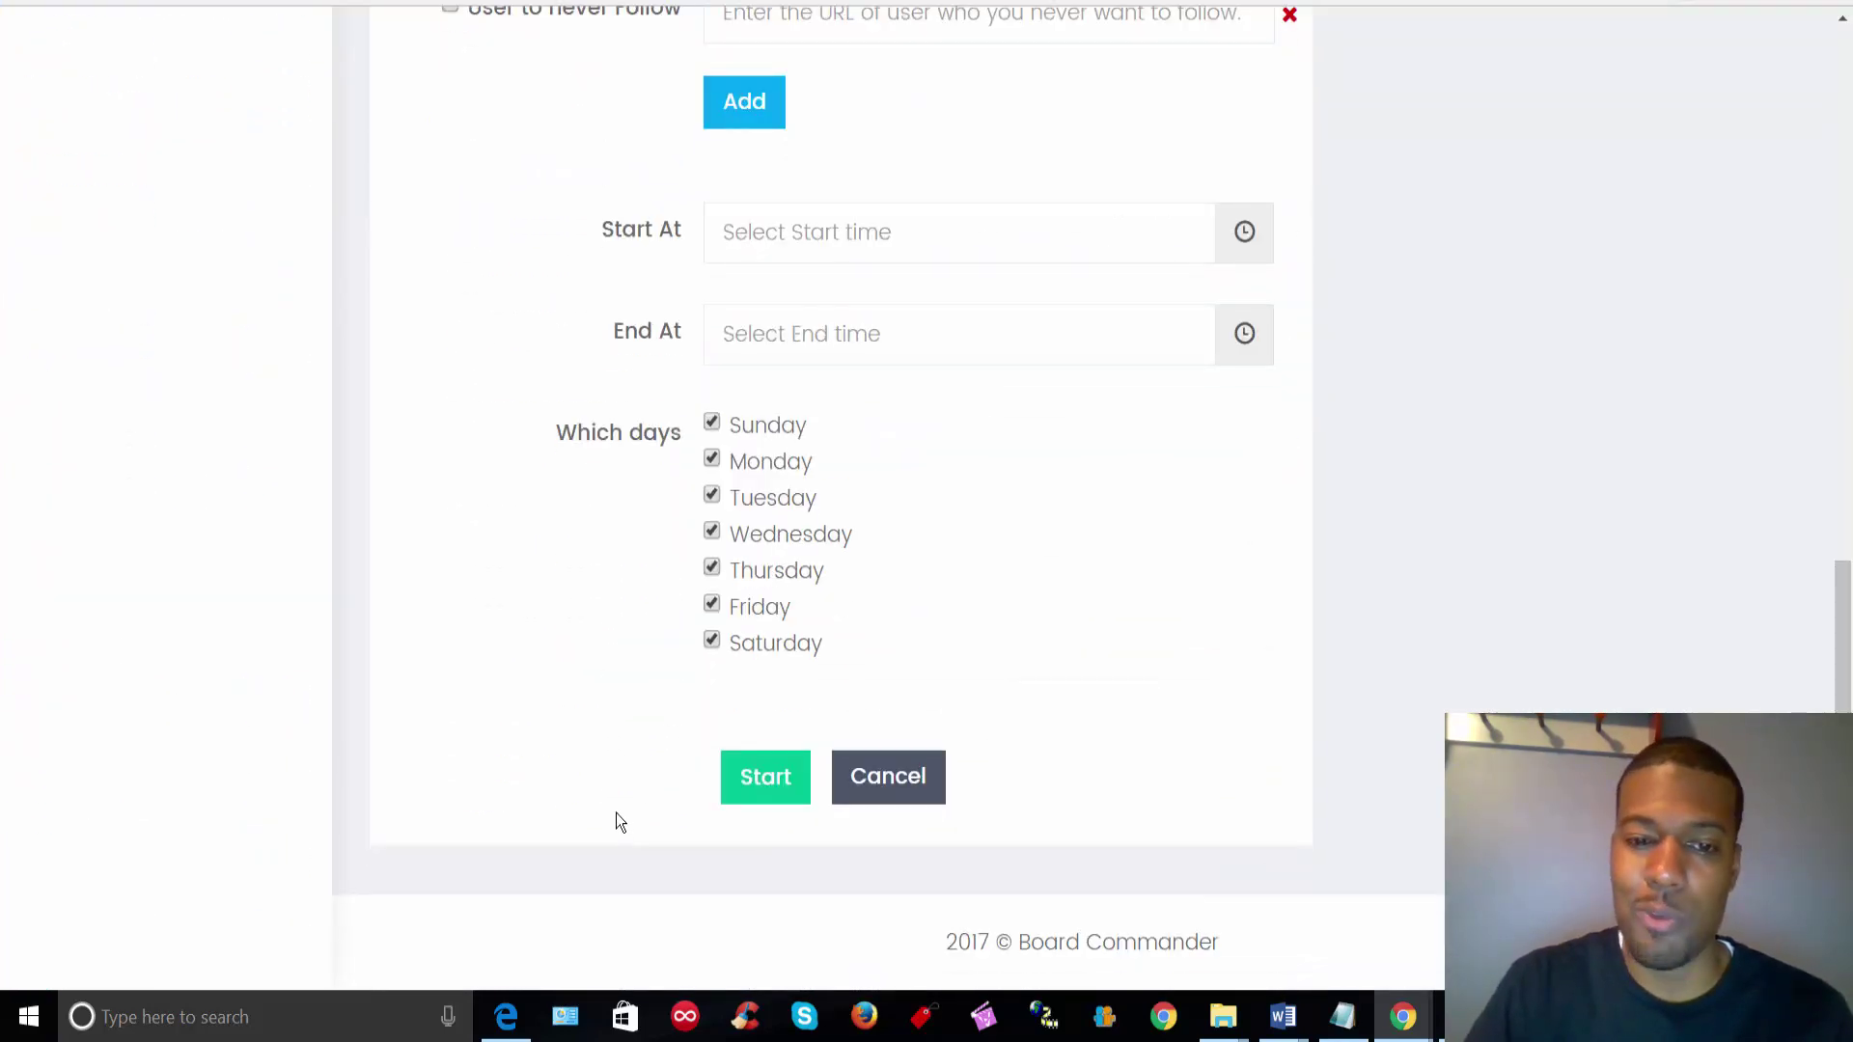
left_click(744, 782)
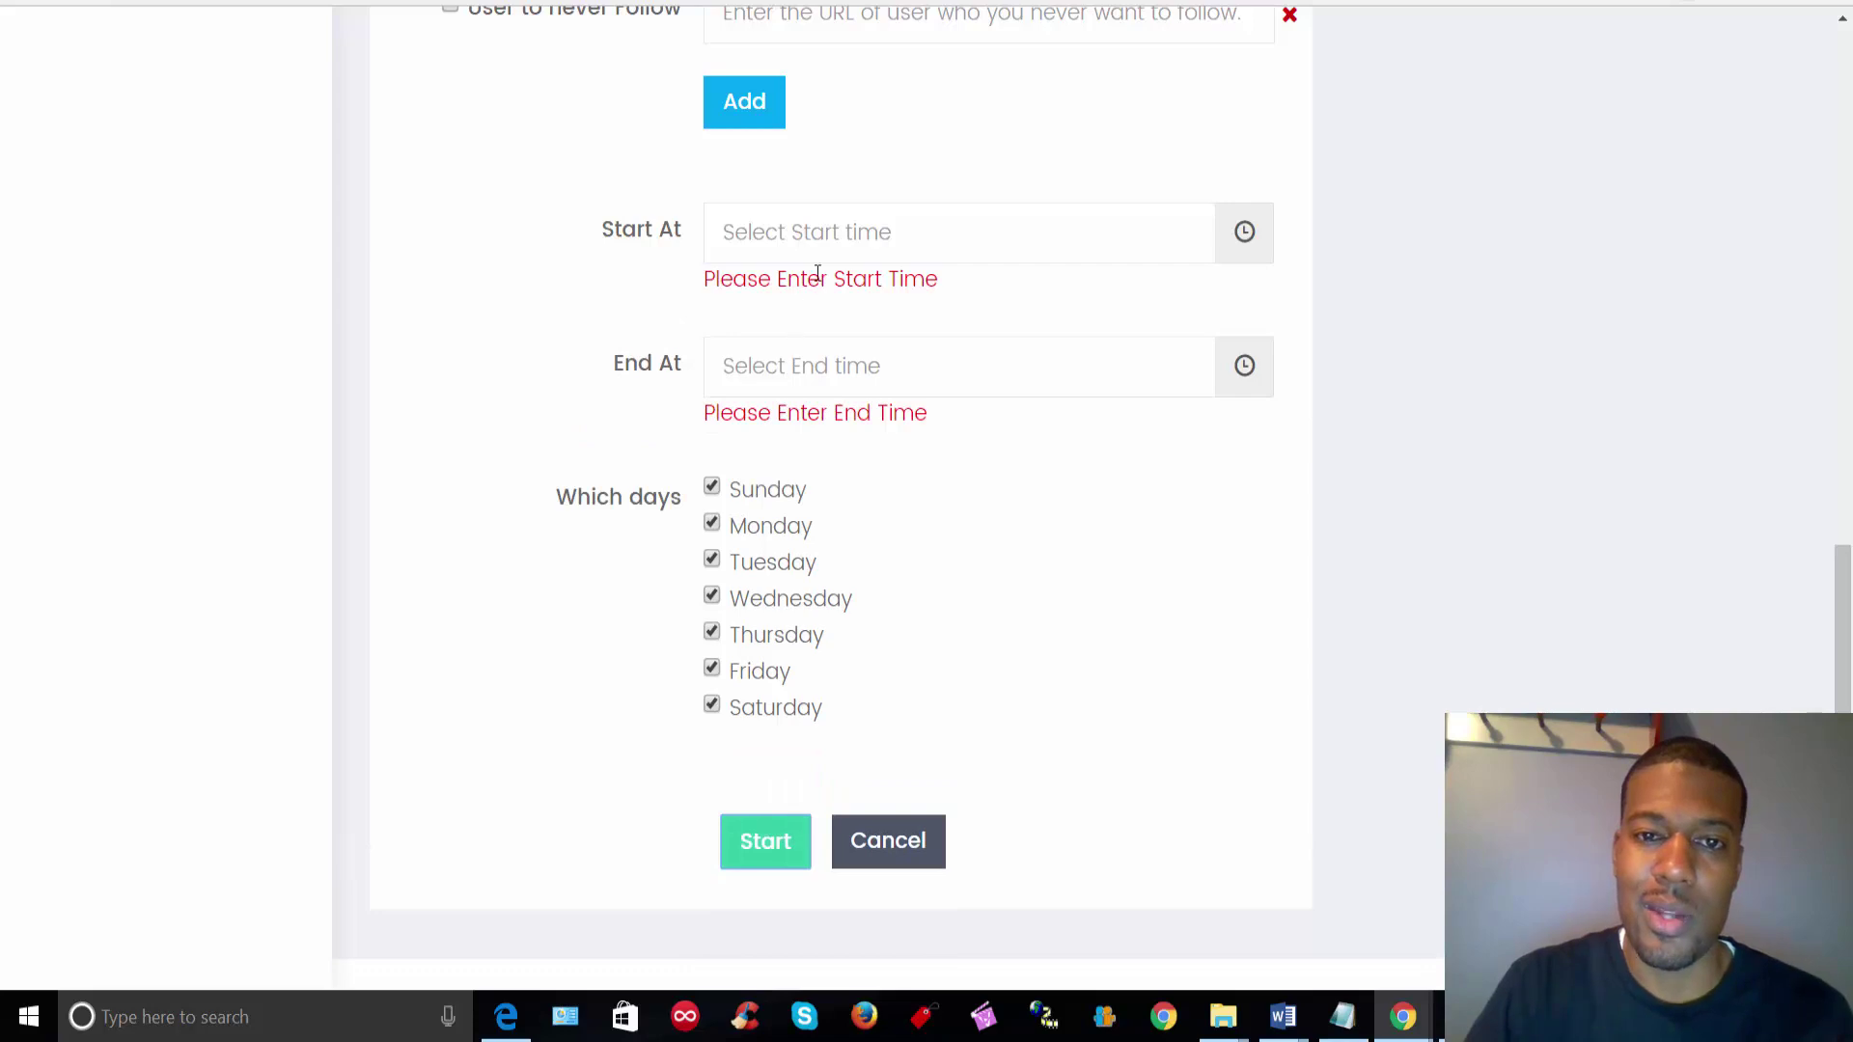
left_click(822, 253)
left_click(849, 428)
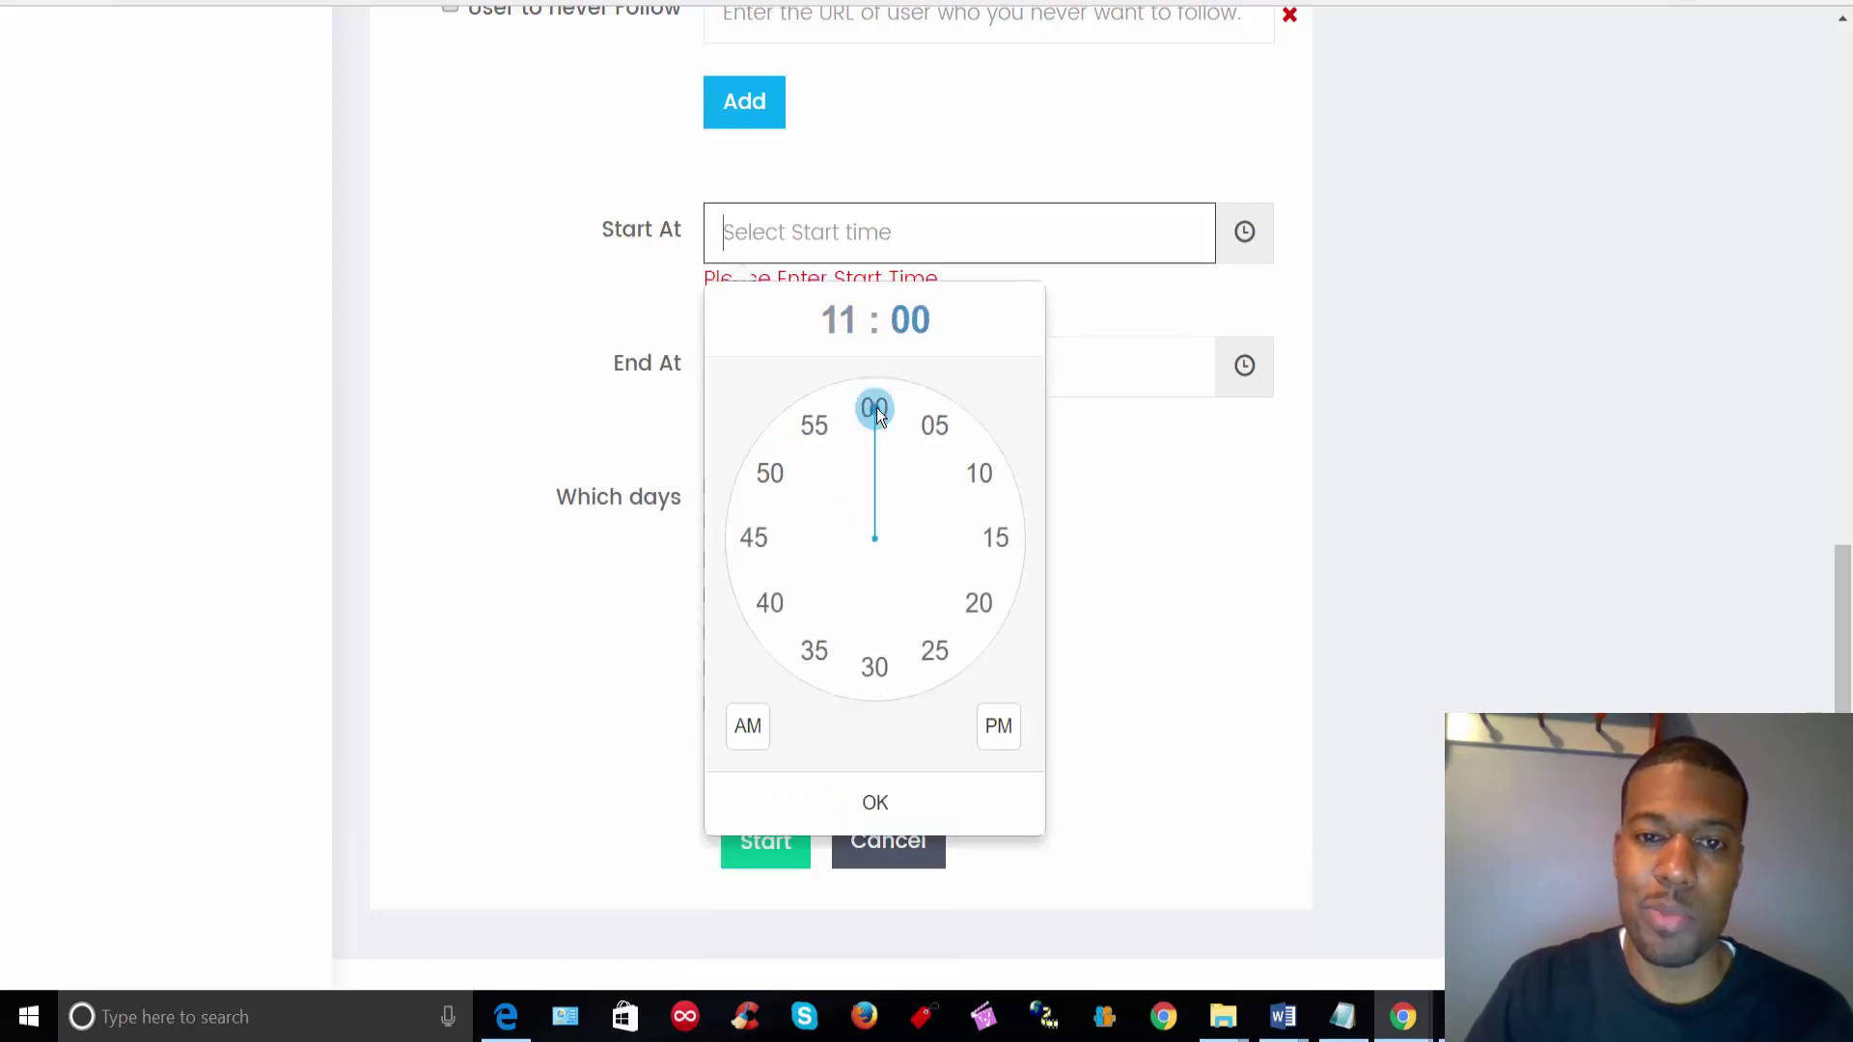
left_click(1114, 327)
Set the follow task's end time to 12:52 PM
left_click(943, 381)
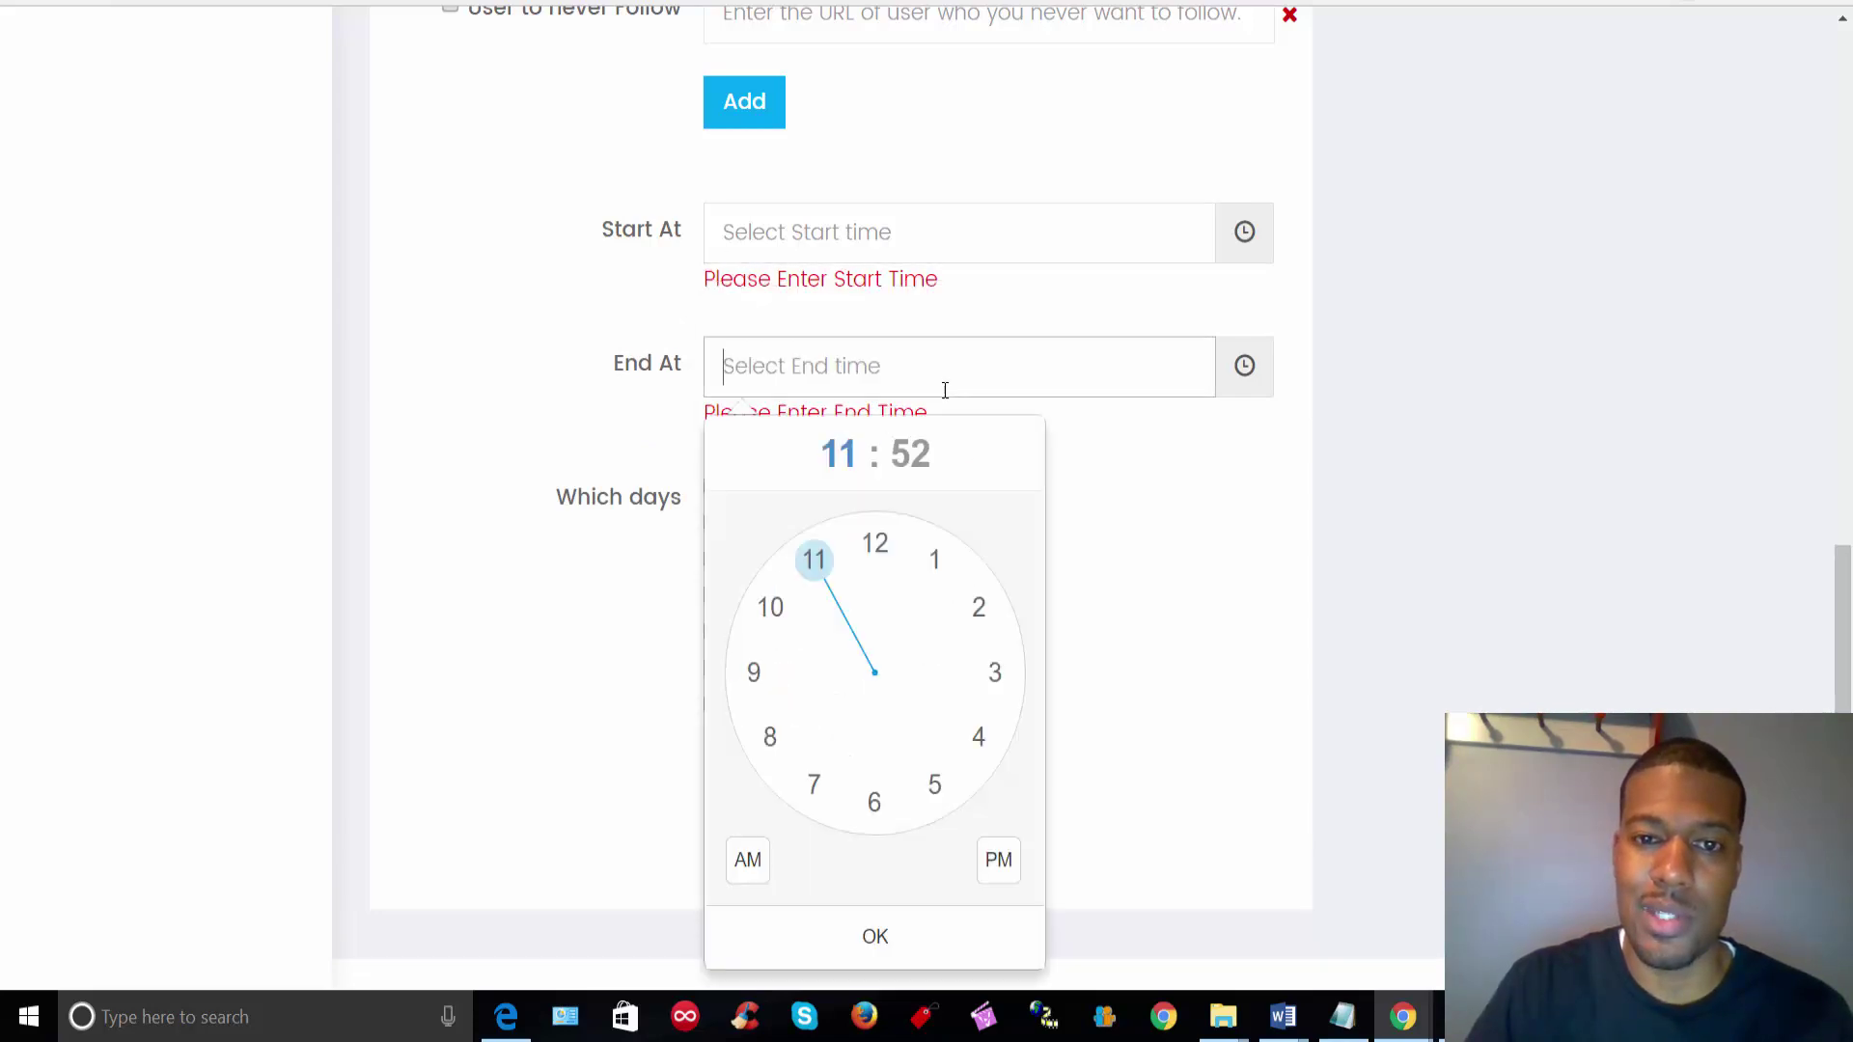
left_click(876, 540)
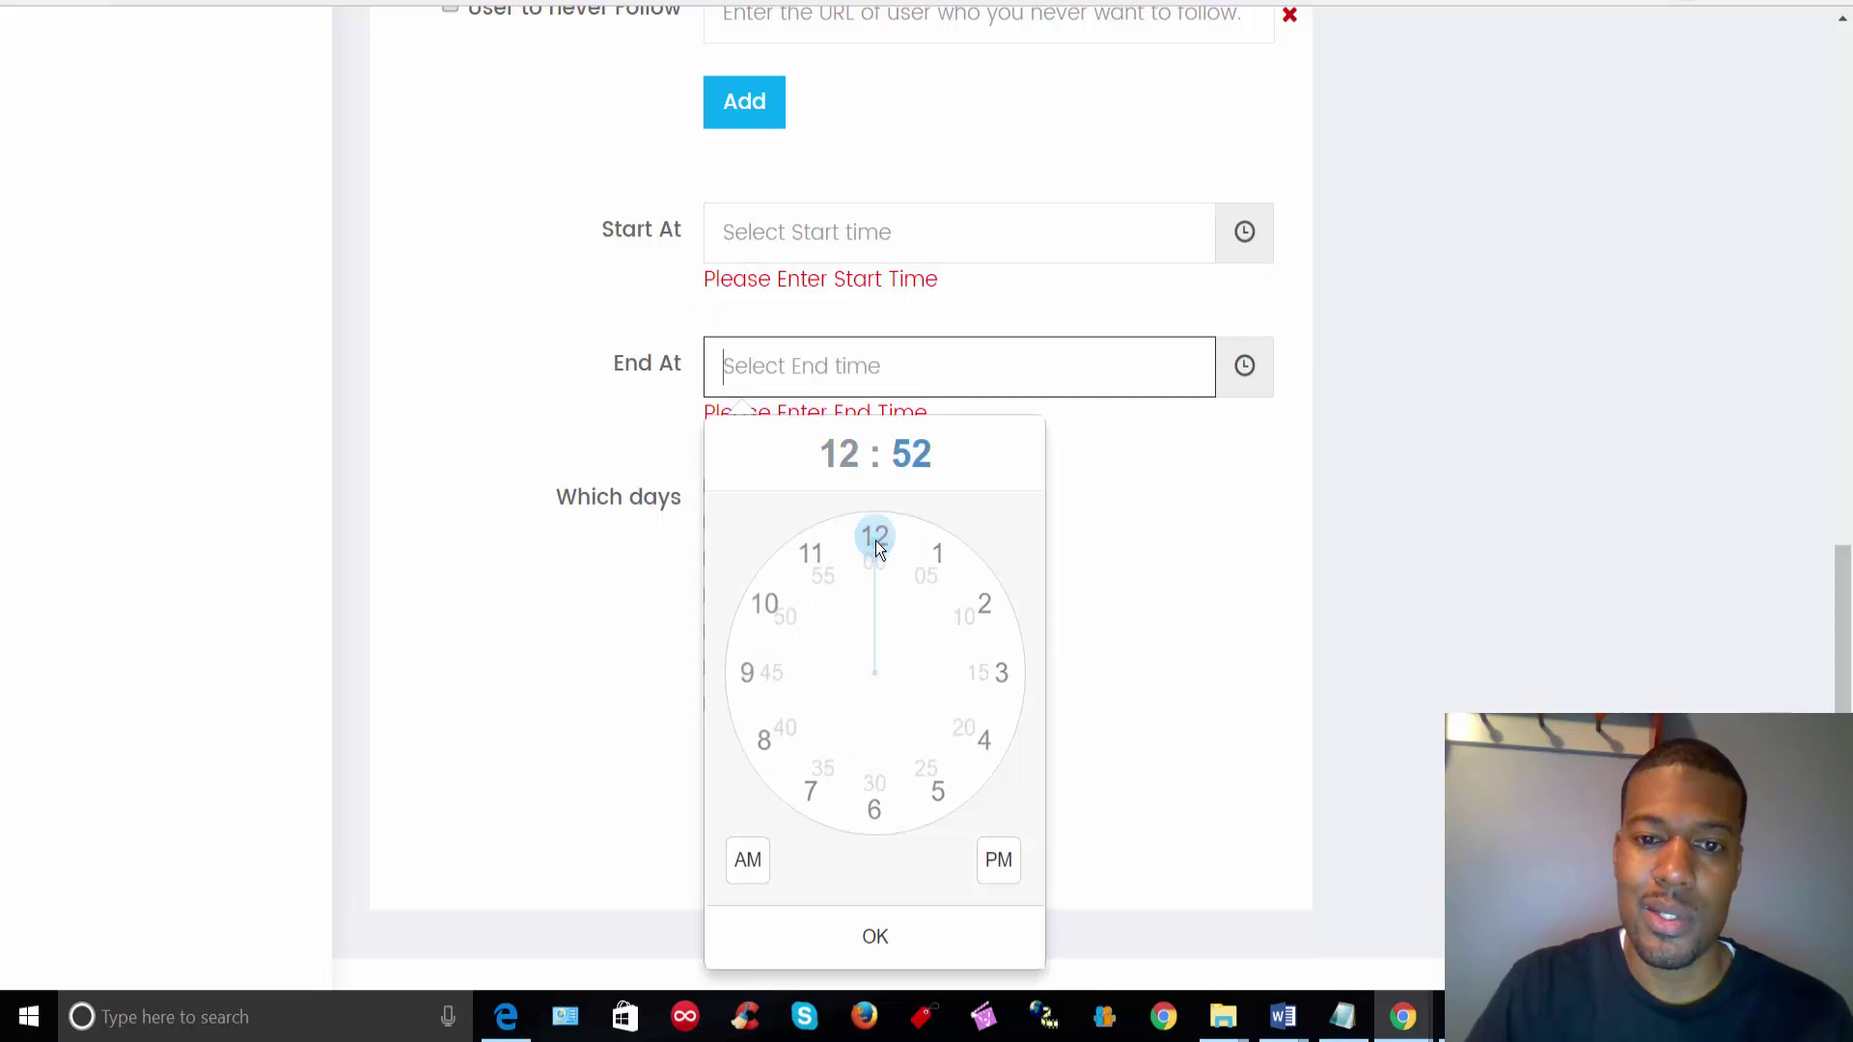
left_click(877, 941)
left_click(797, 813)
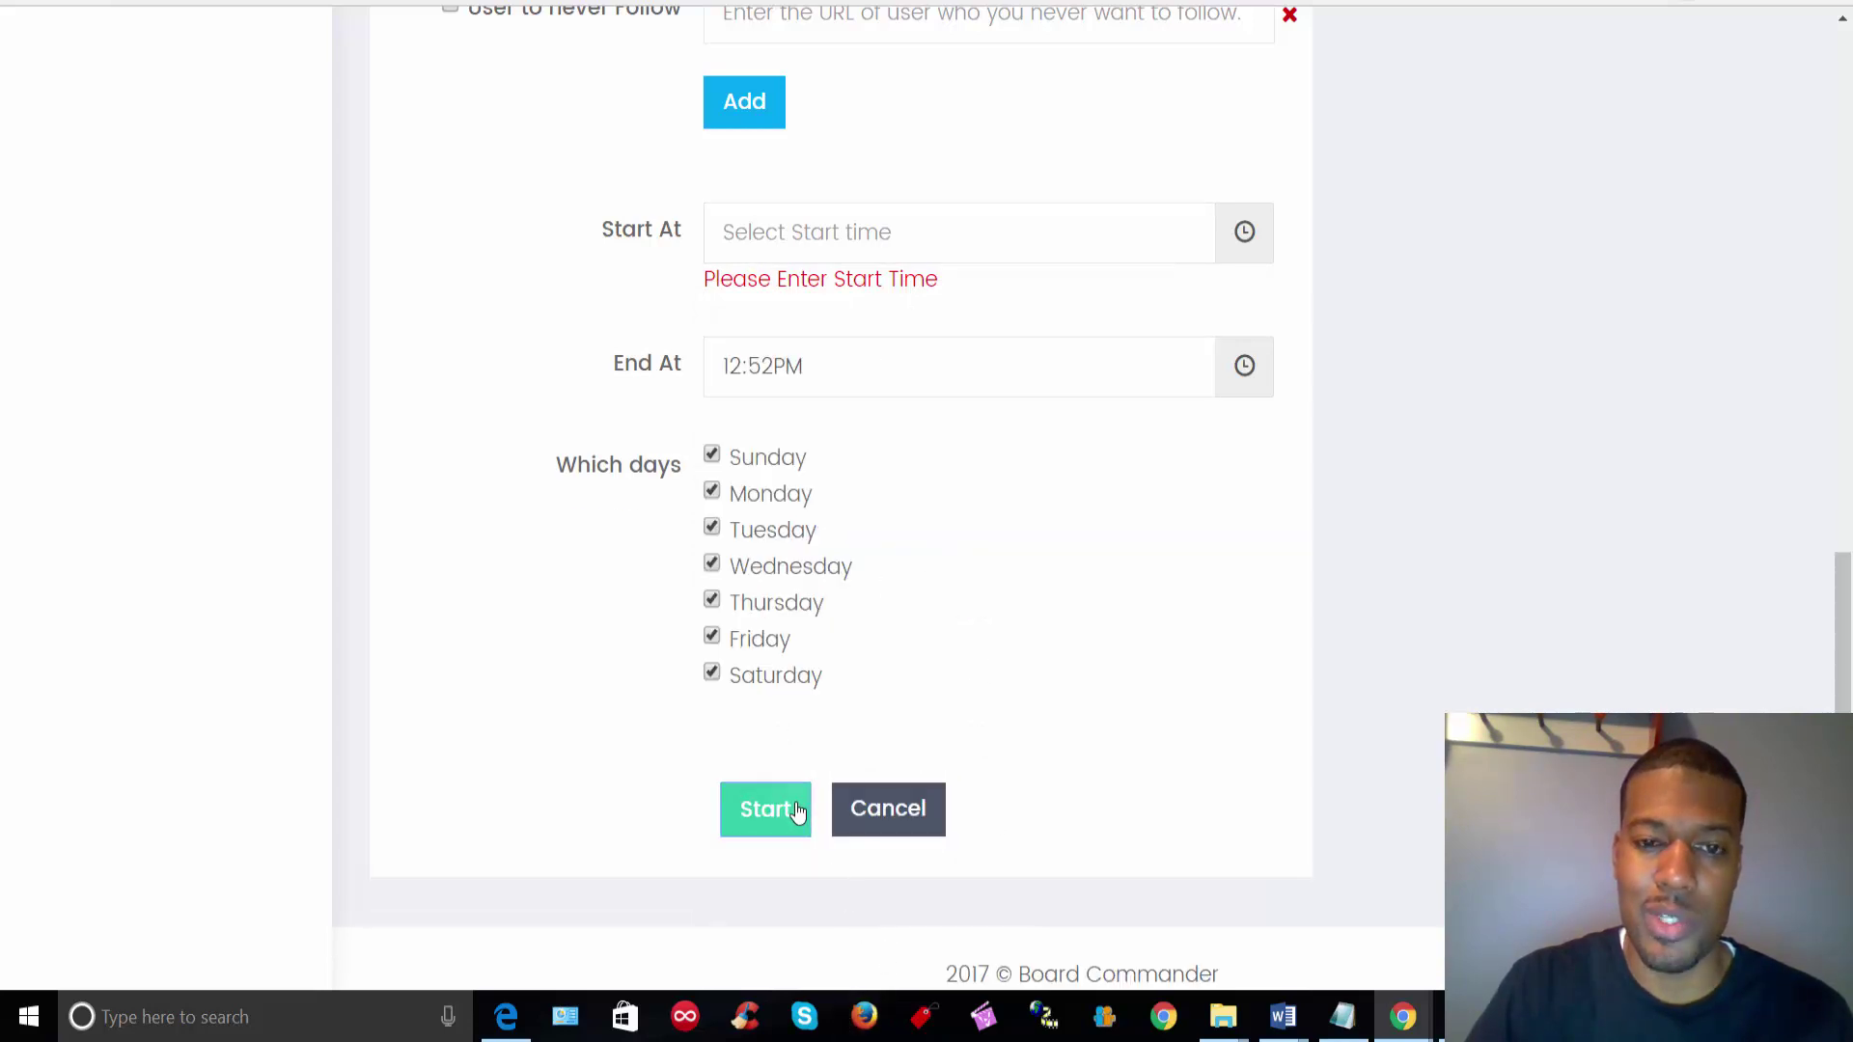
Set the follow task's start time to 12:52 AM and start the task
left_click(878, 234)
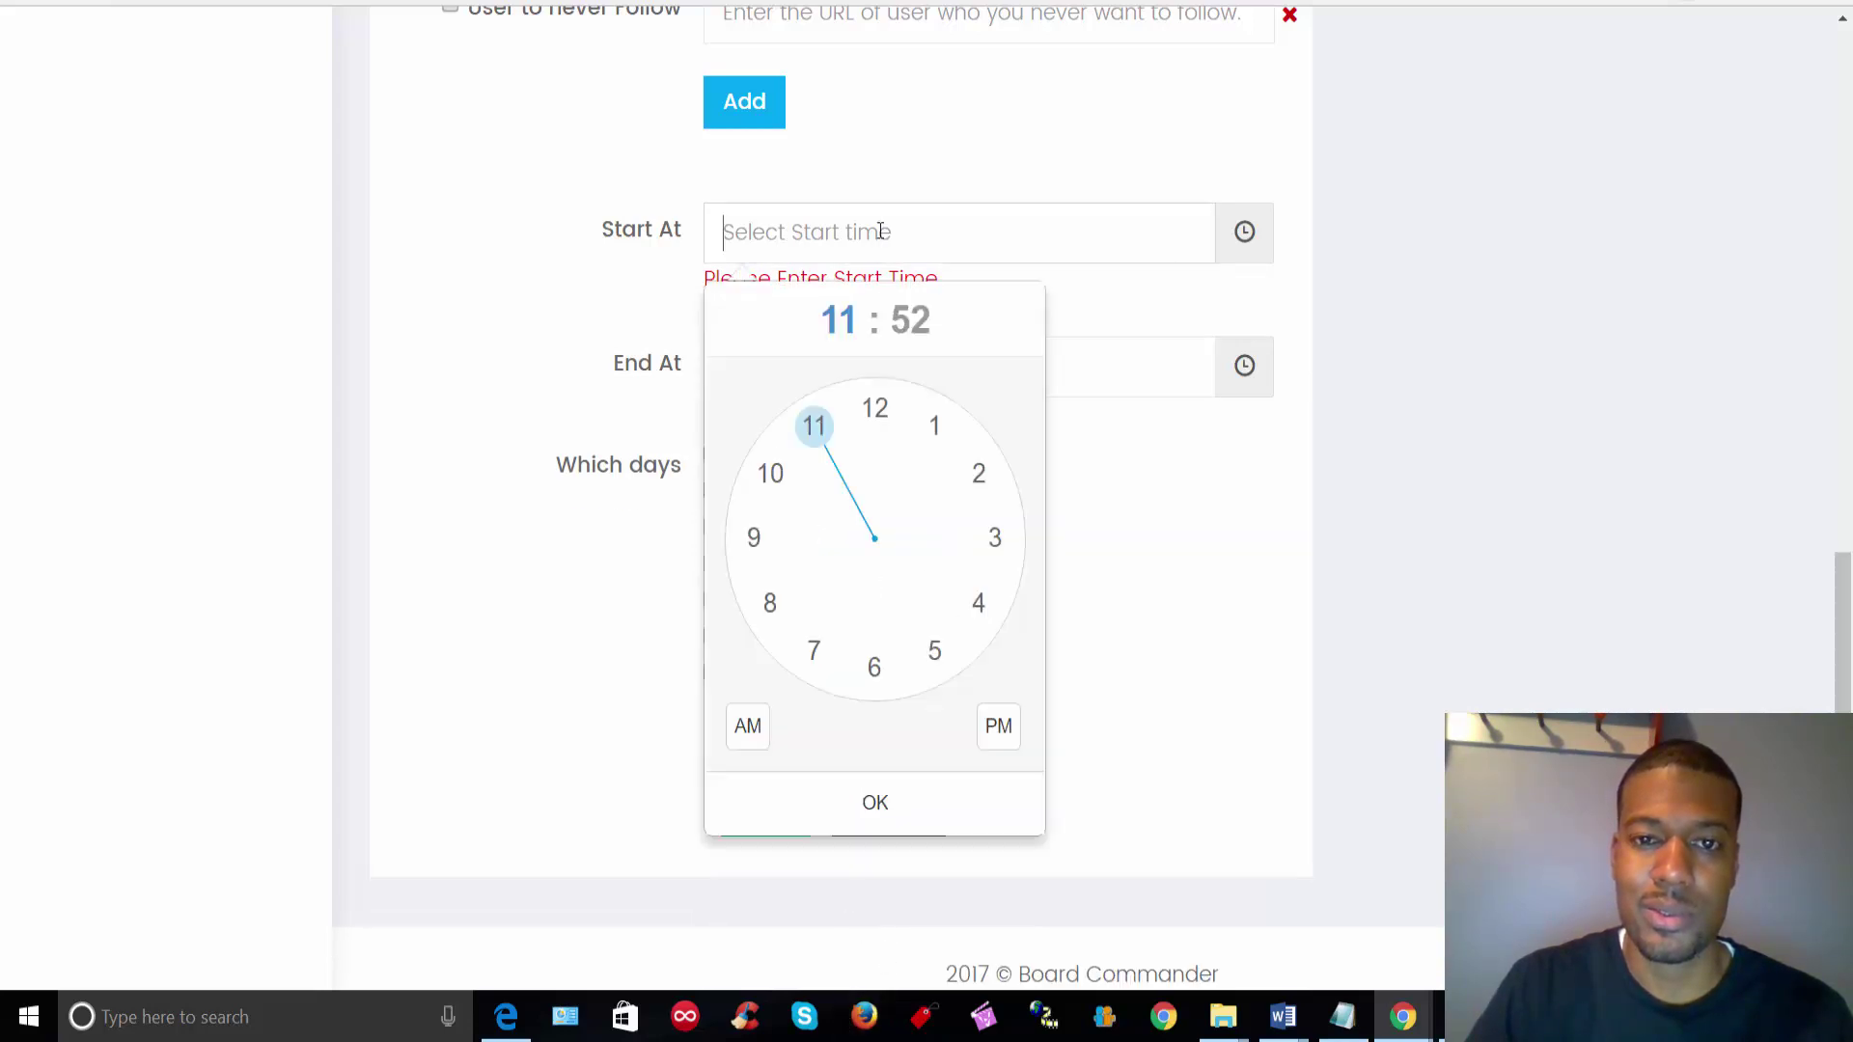
left_click(875, 409)
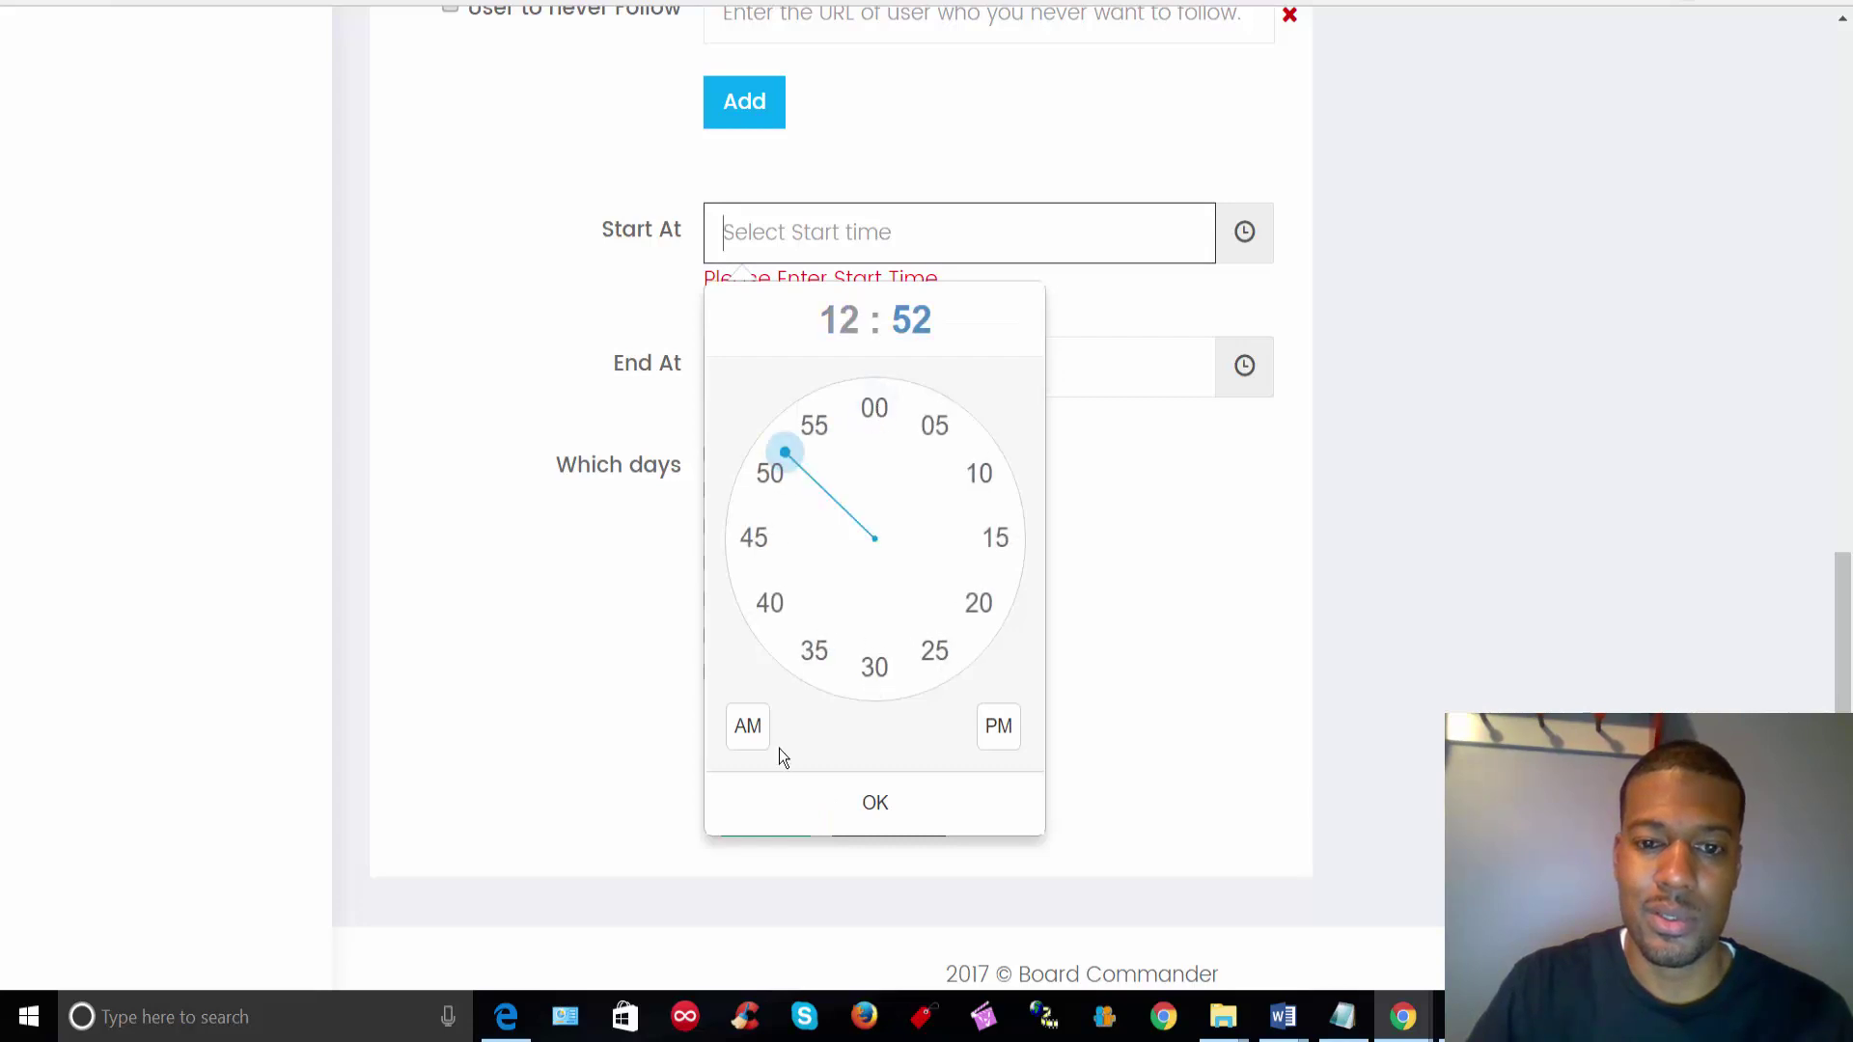
left_click(748, 736)
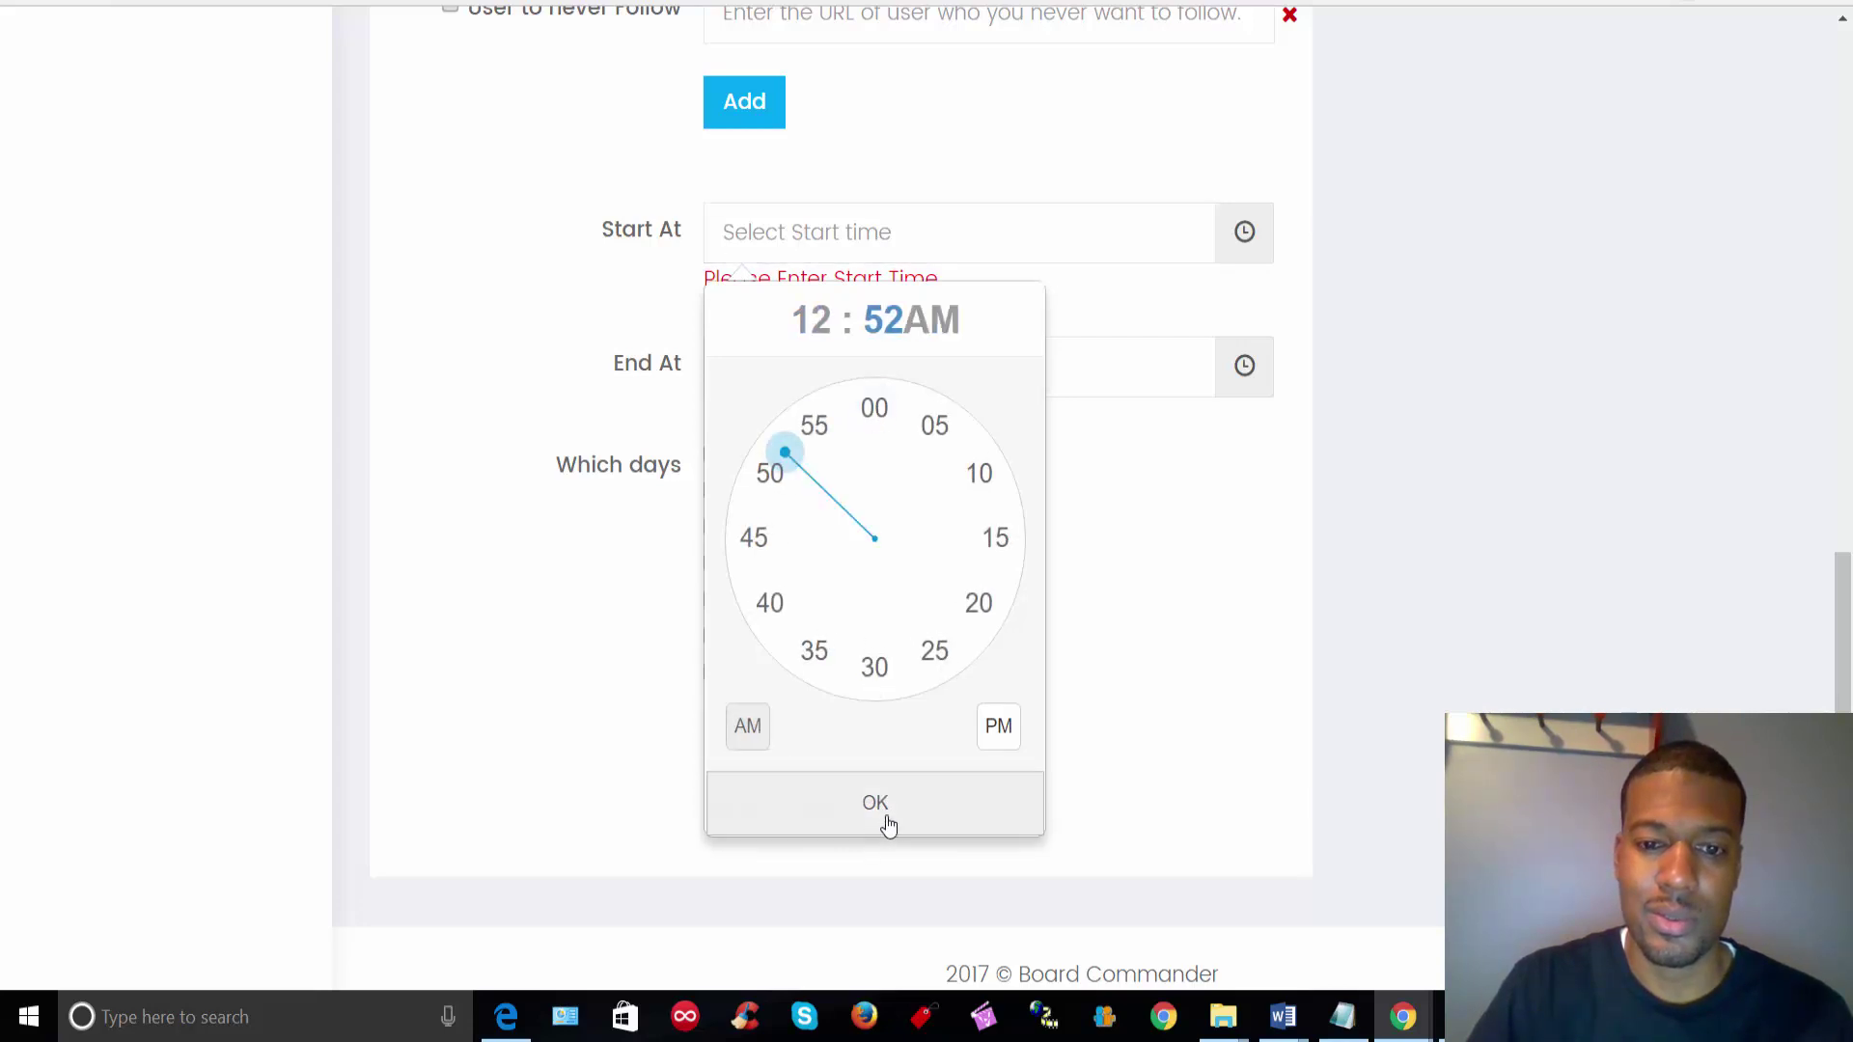
left_click(880, 809)
left_click(793, 786)
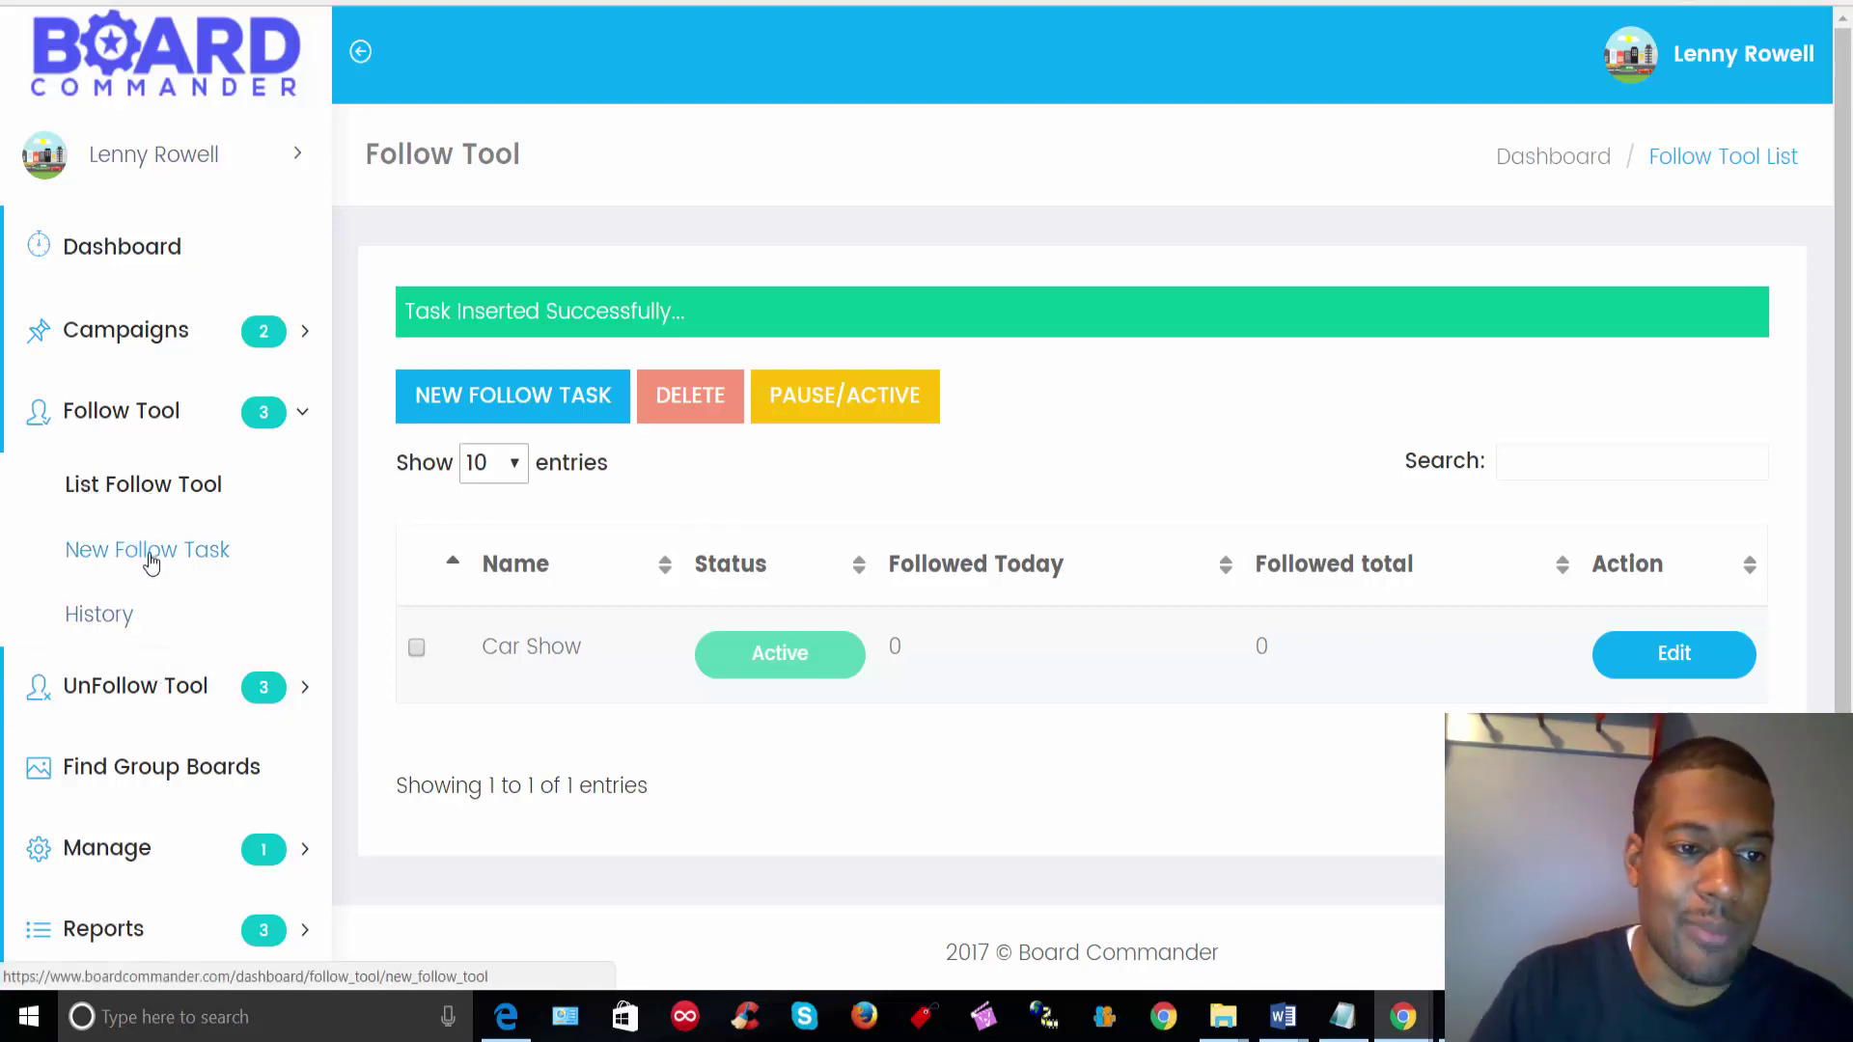
Open the list of unfollow tasks in the UnFollow Tool
left_click(144, 690)
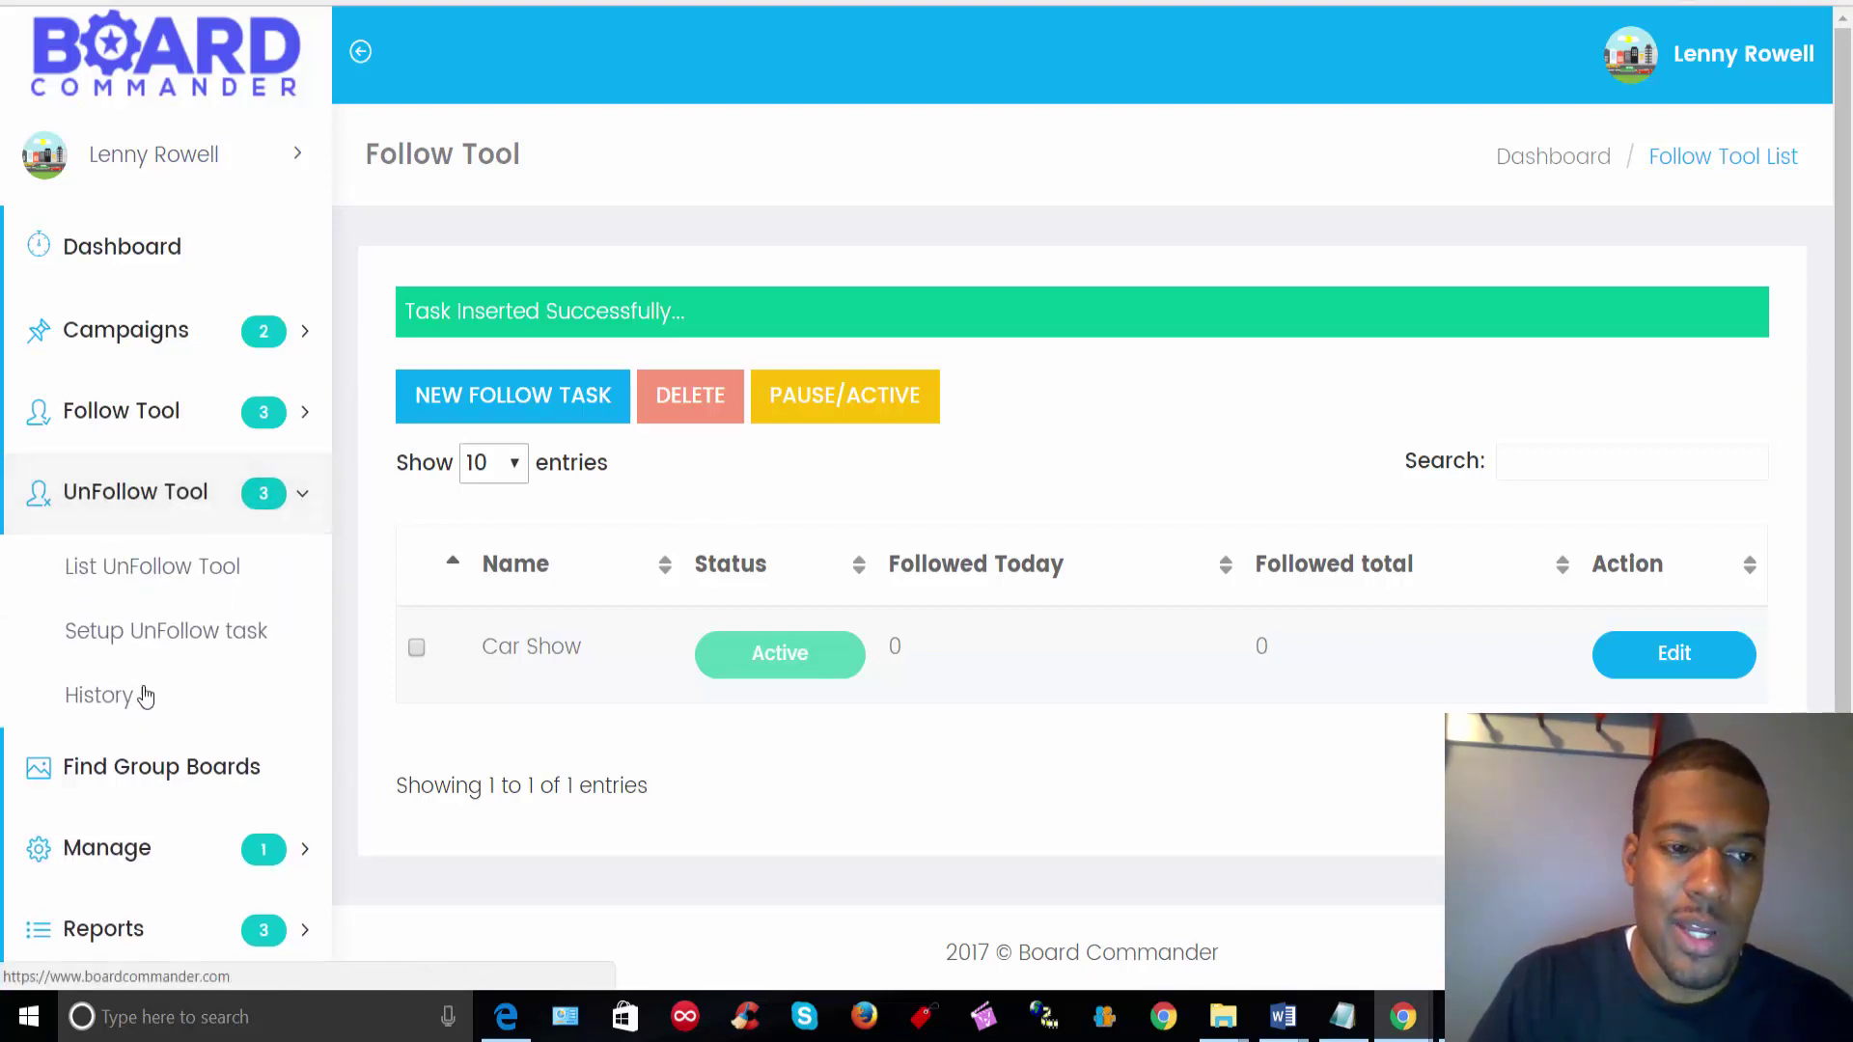
left_click(213, 577)
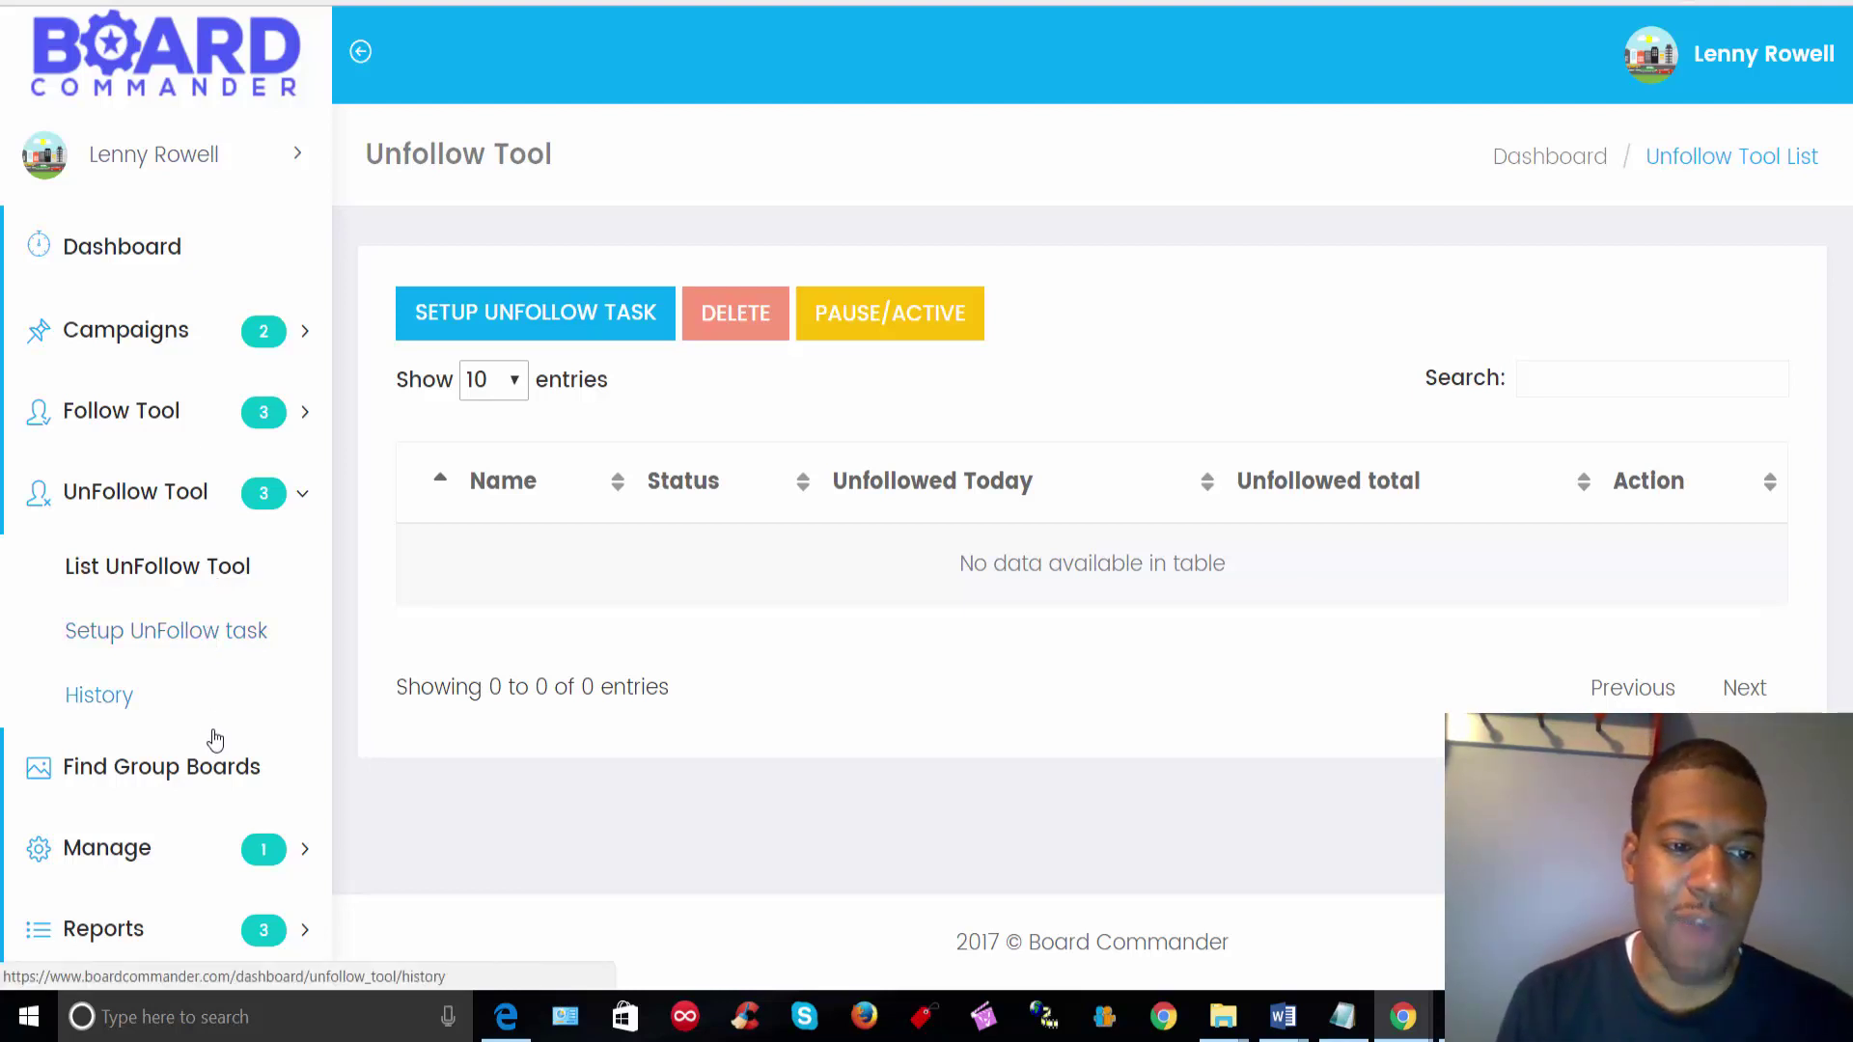
Open the group board finder and filter the boards by the Cars and motorcycles category
left_click(208, 768)
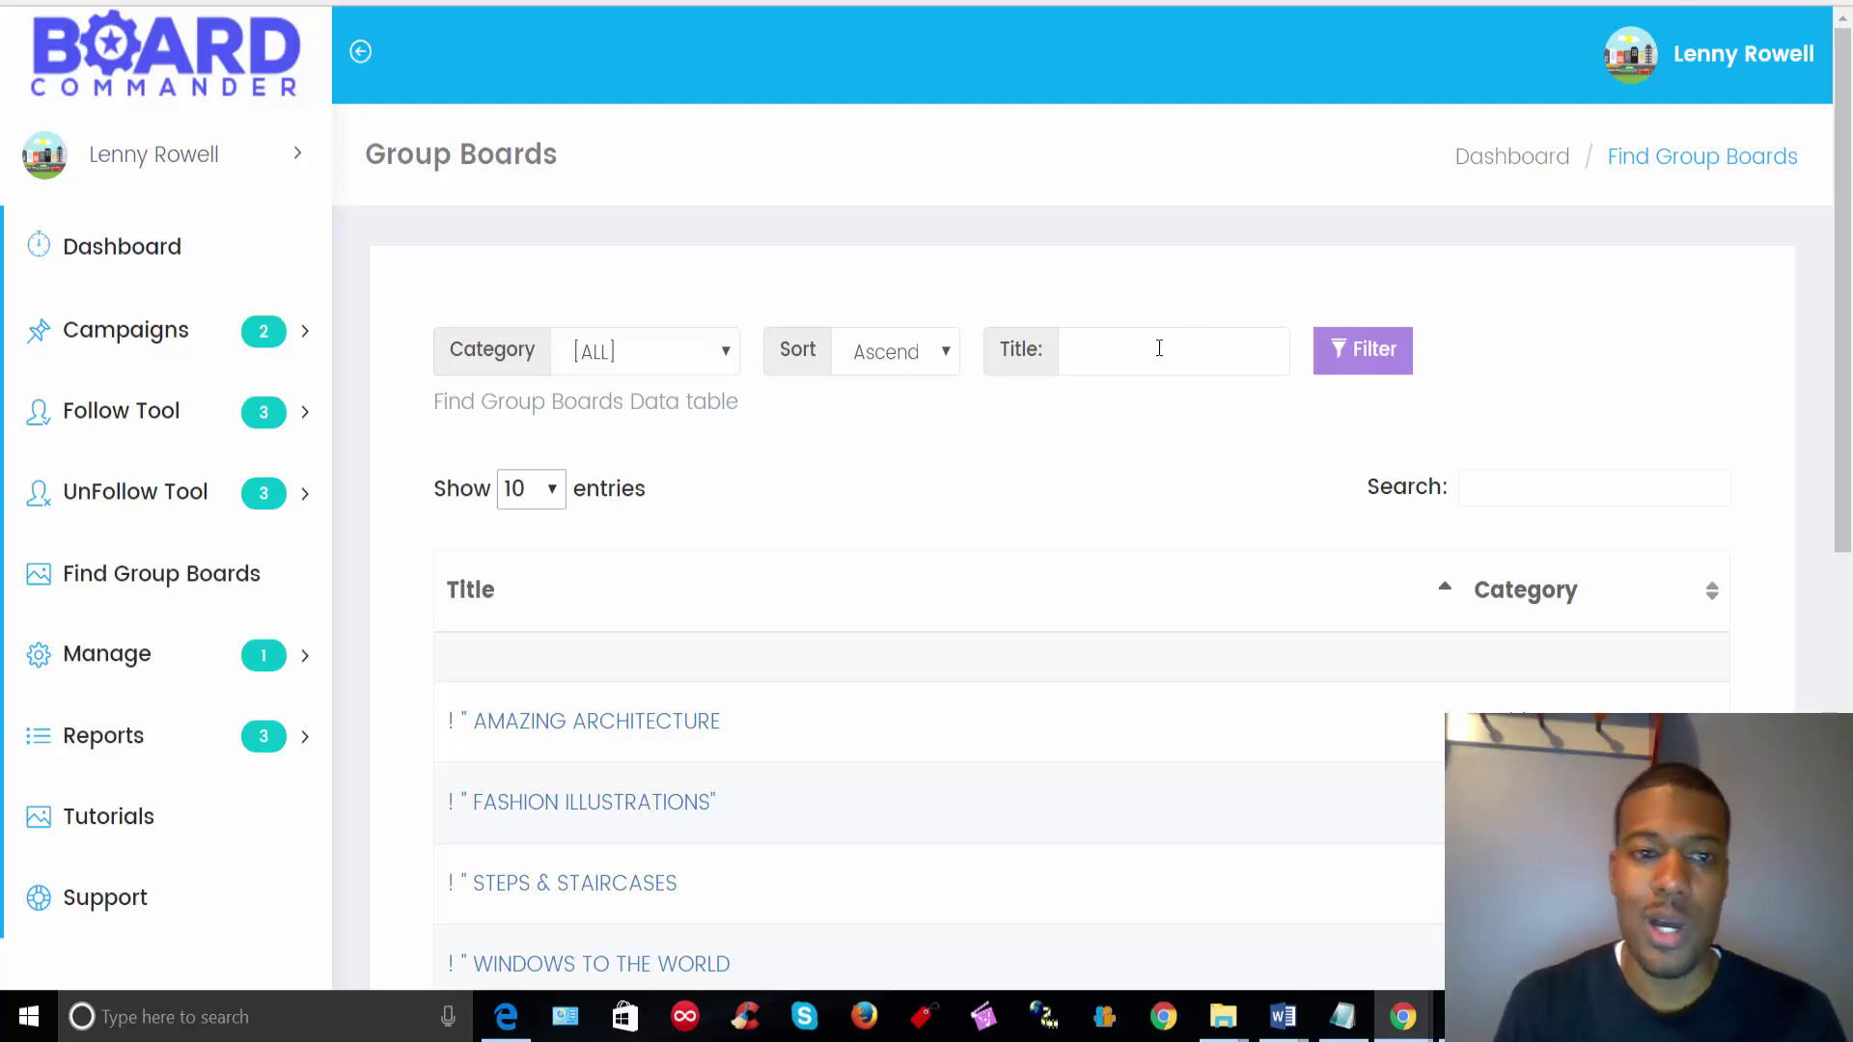
left_click(701, 343)
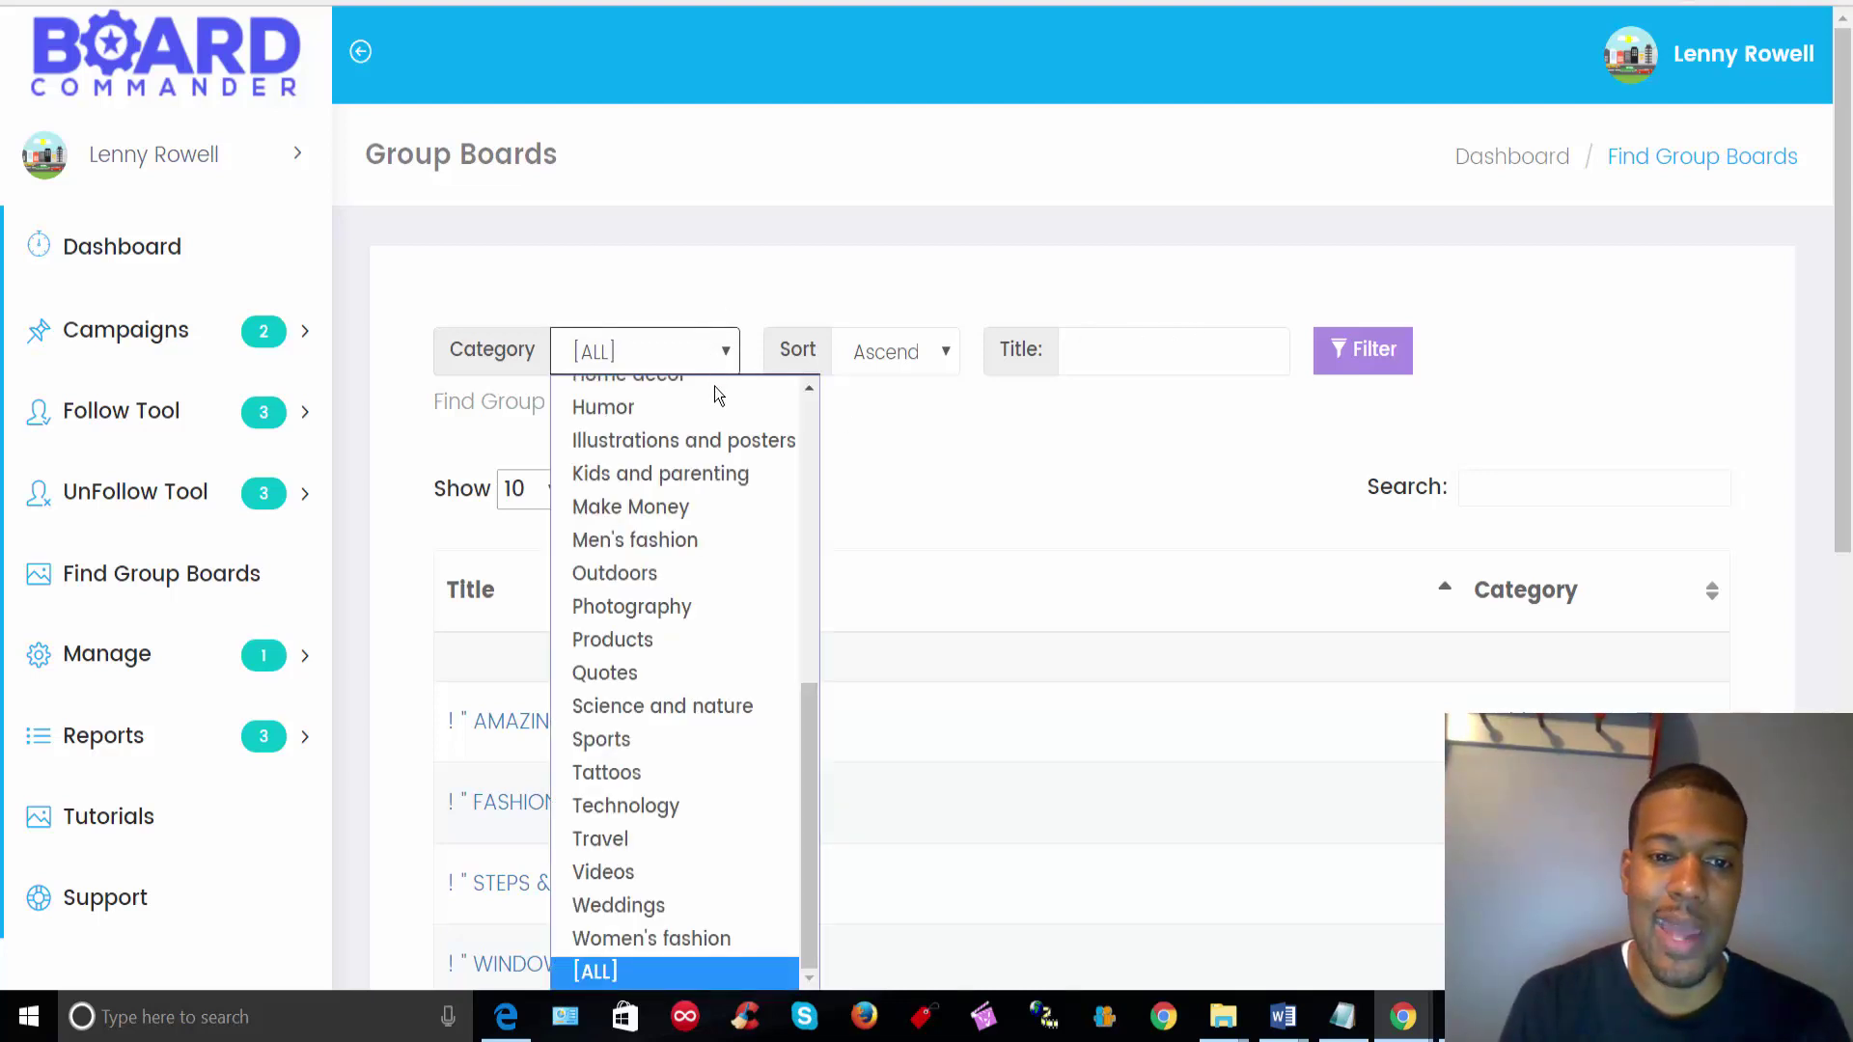
left_click_drag(806, 703, 823, 346)
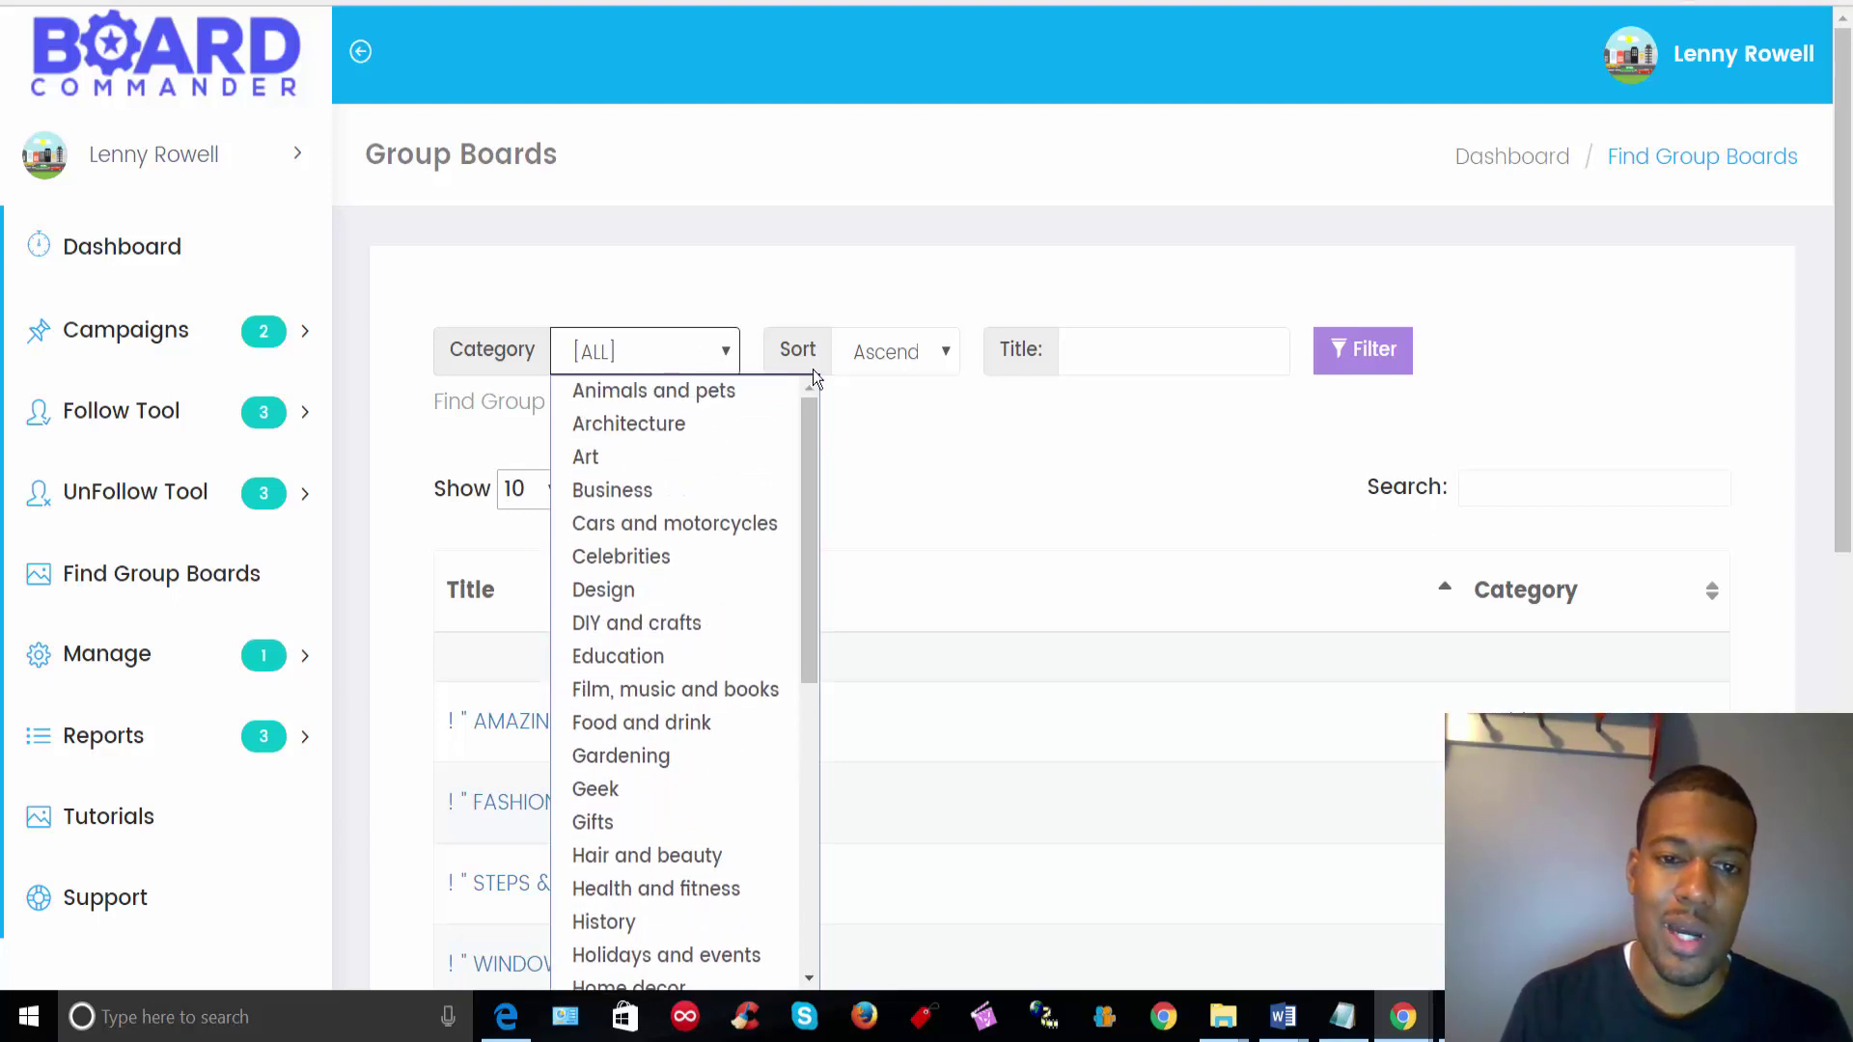
left_click(732, 523)
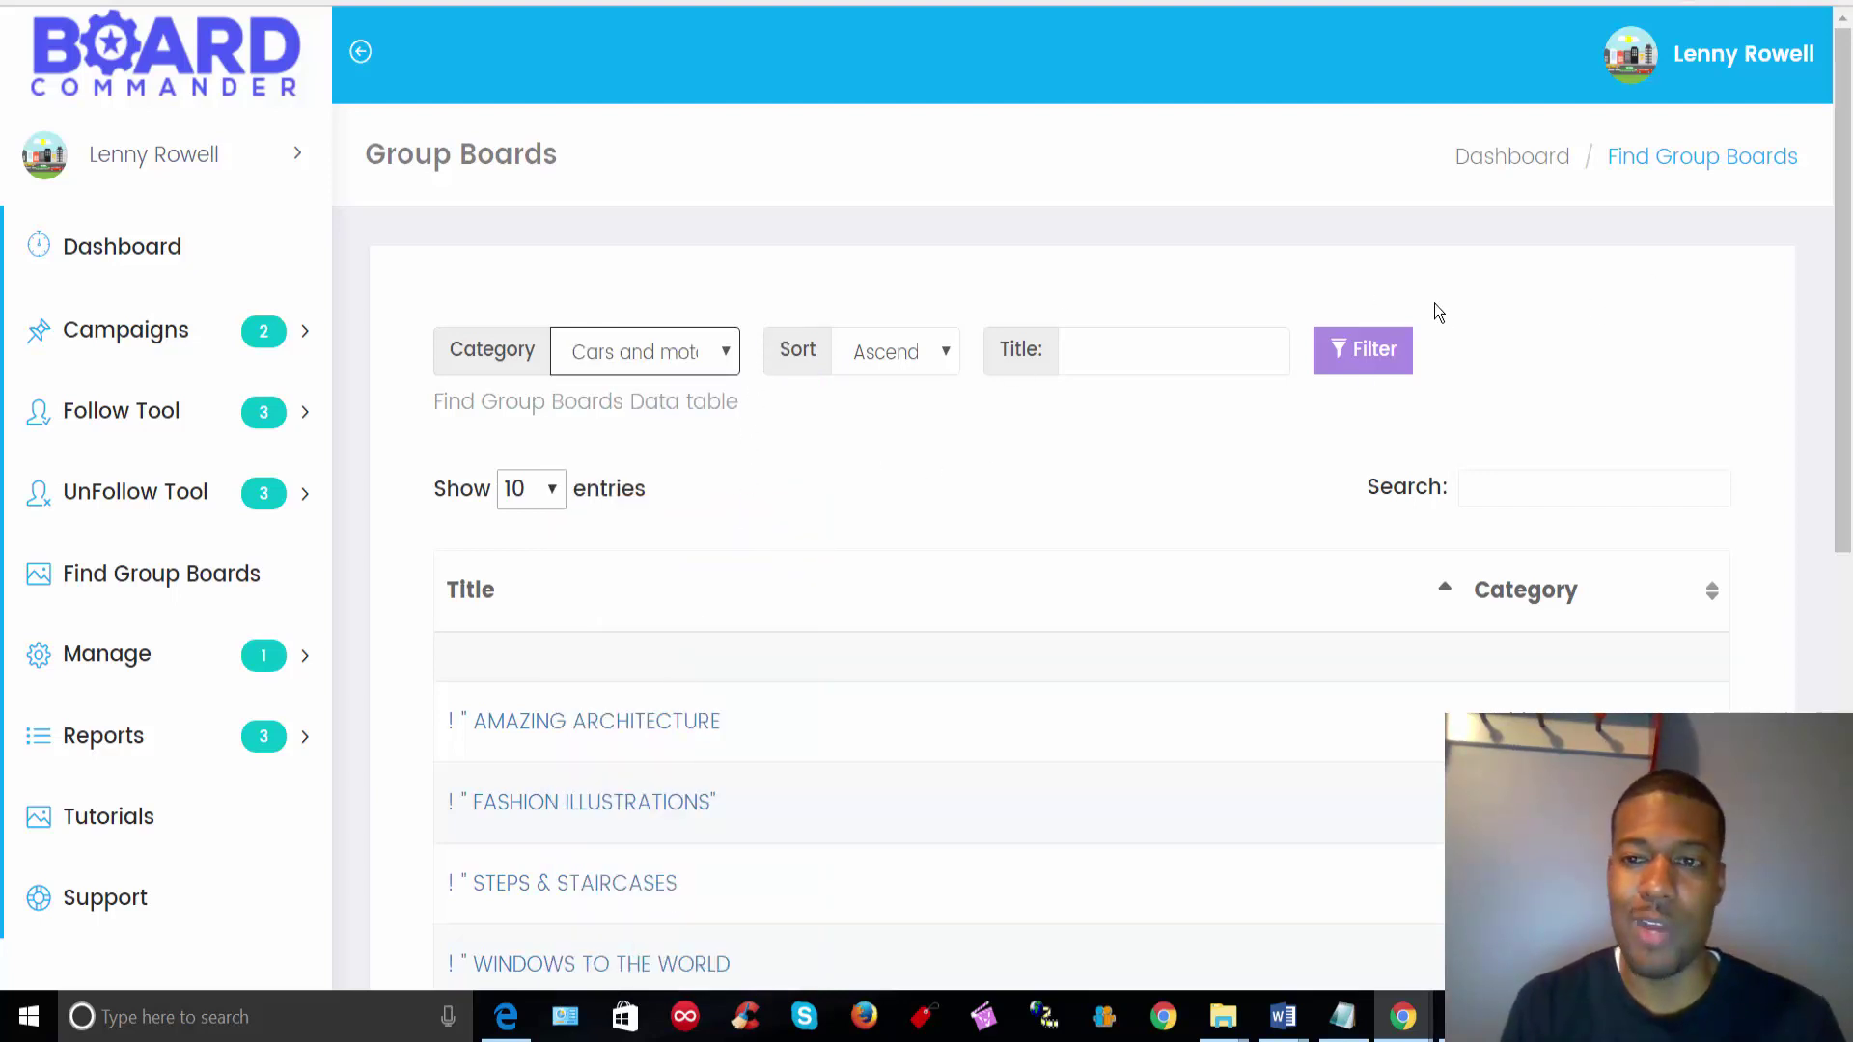
left_click(1364, 348)
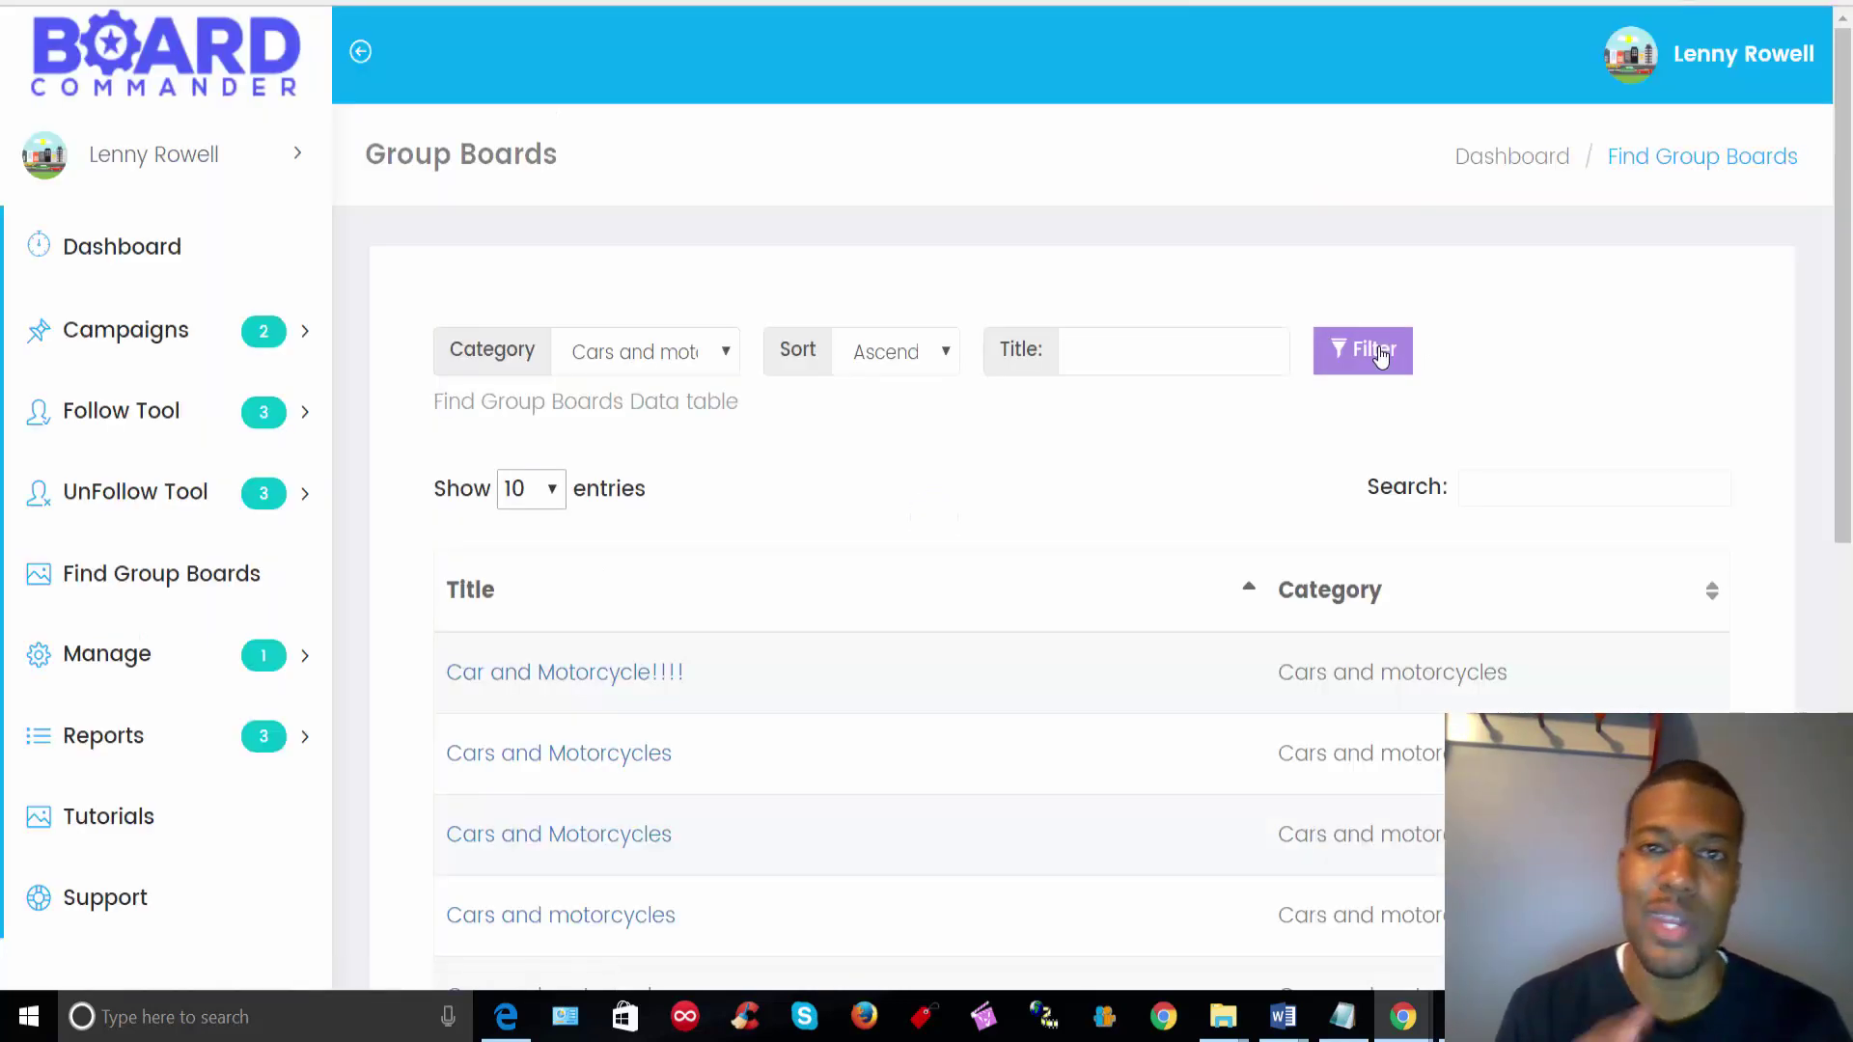
Browse the filtered group boards, view the Car and Motorcycle!!!! board on Pinterest, and return to the board list
left_click_drag(1848, 333, 1758, 455)
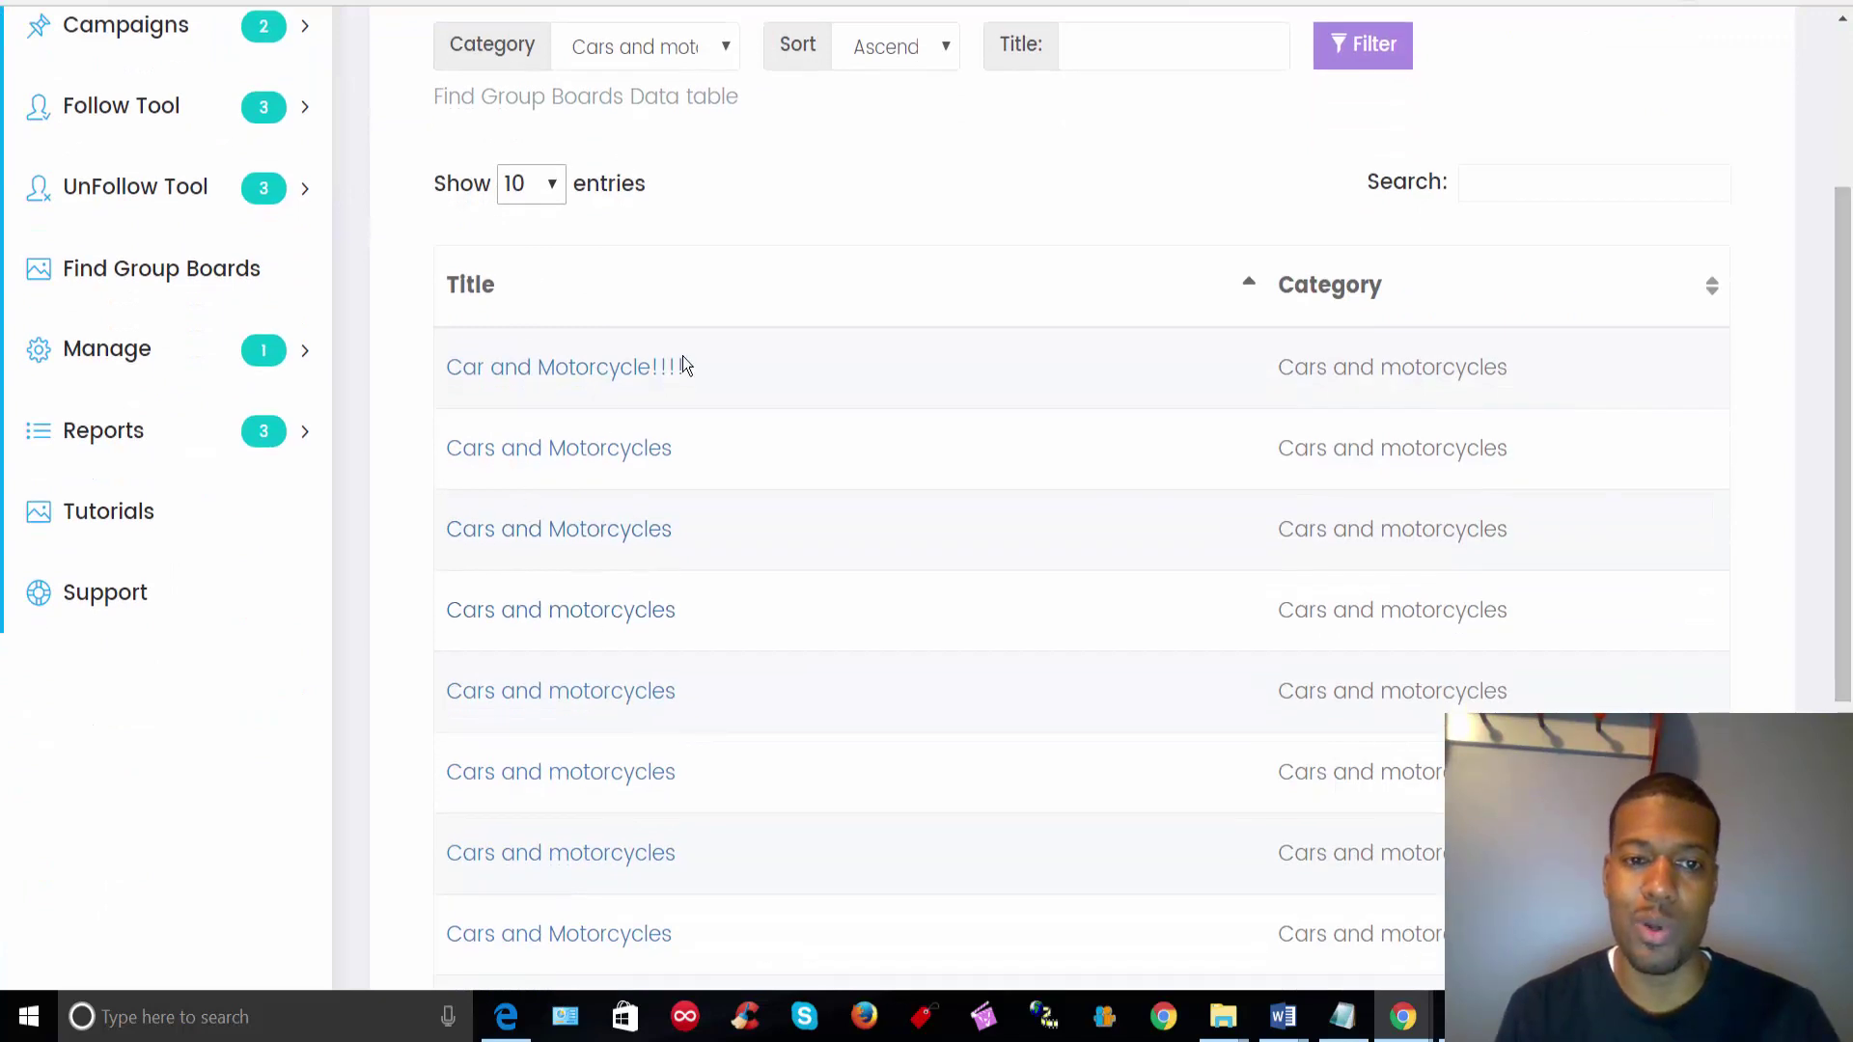
left_click_drag(1846, 444, 1846, 565)
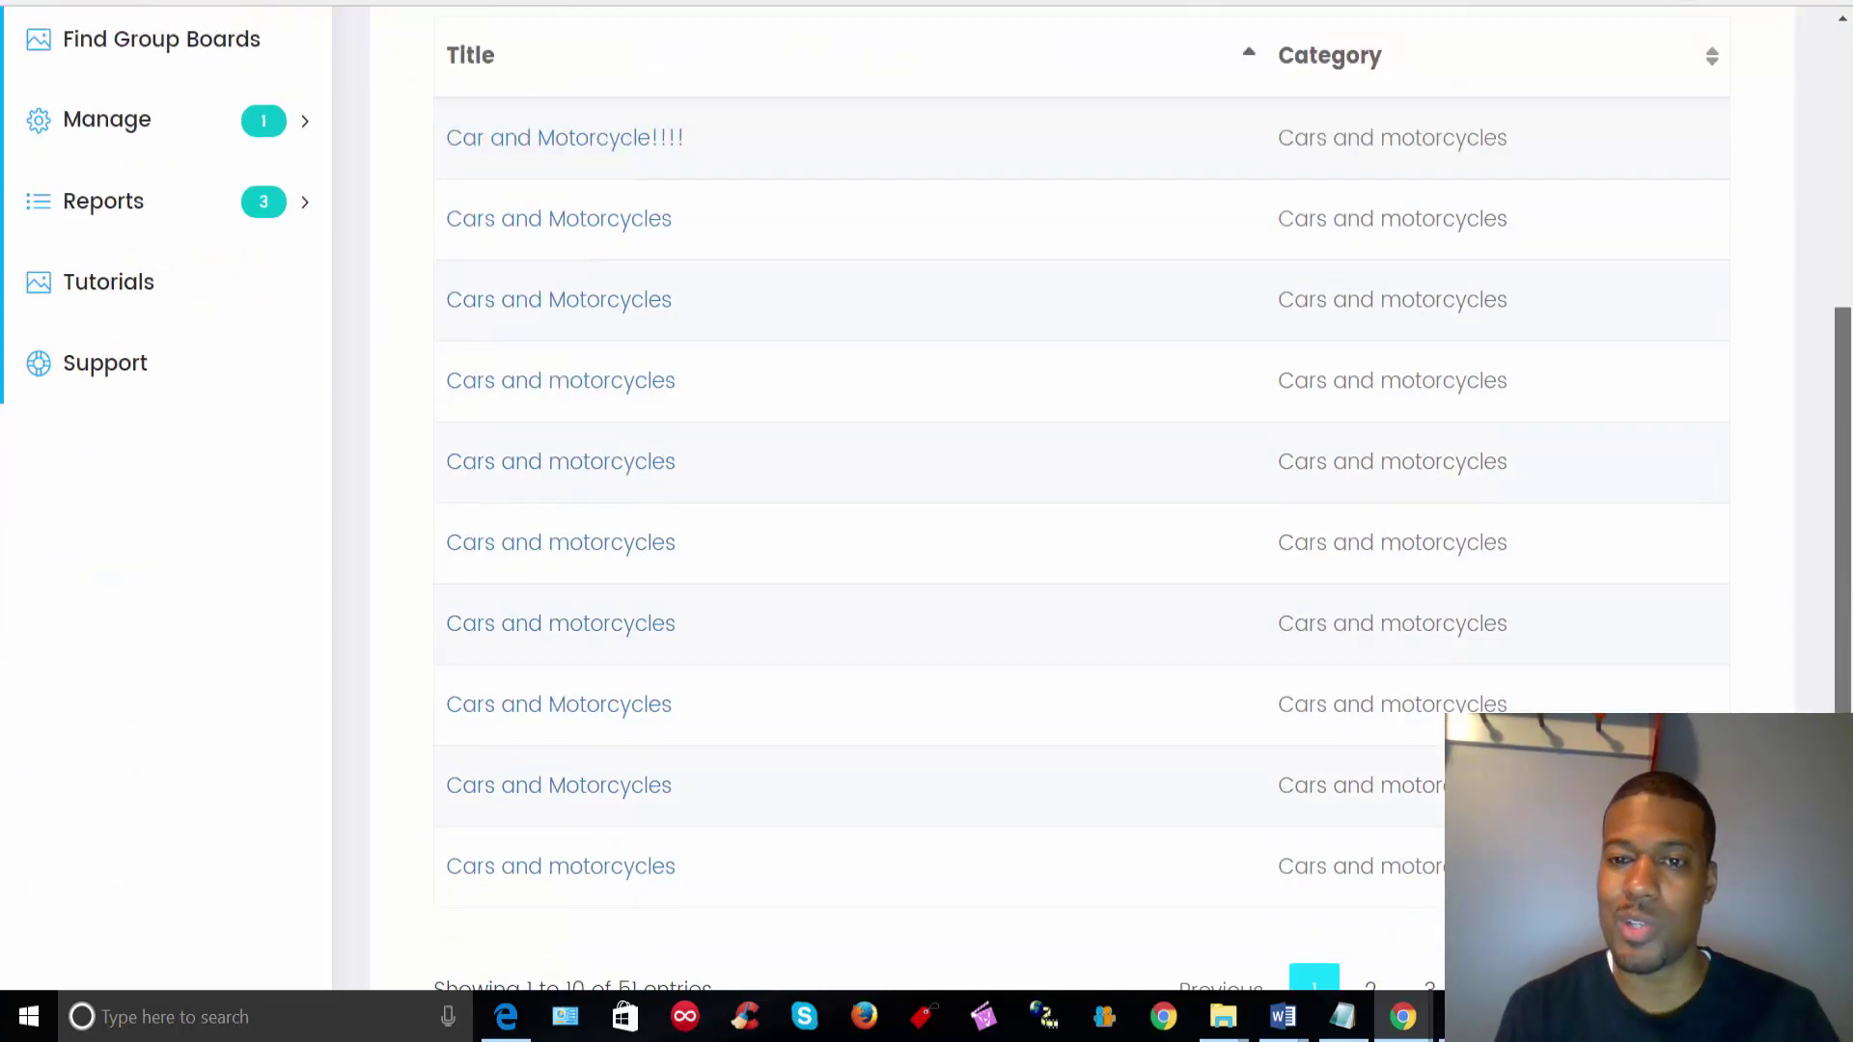
left_click_drag(1844, 656, 1785, 522)
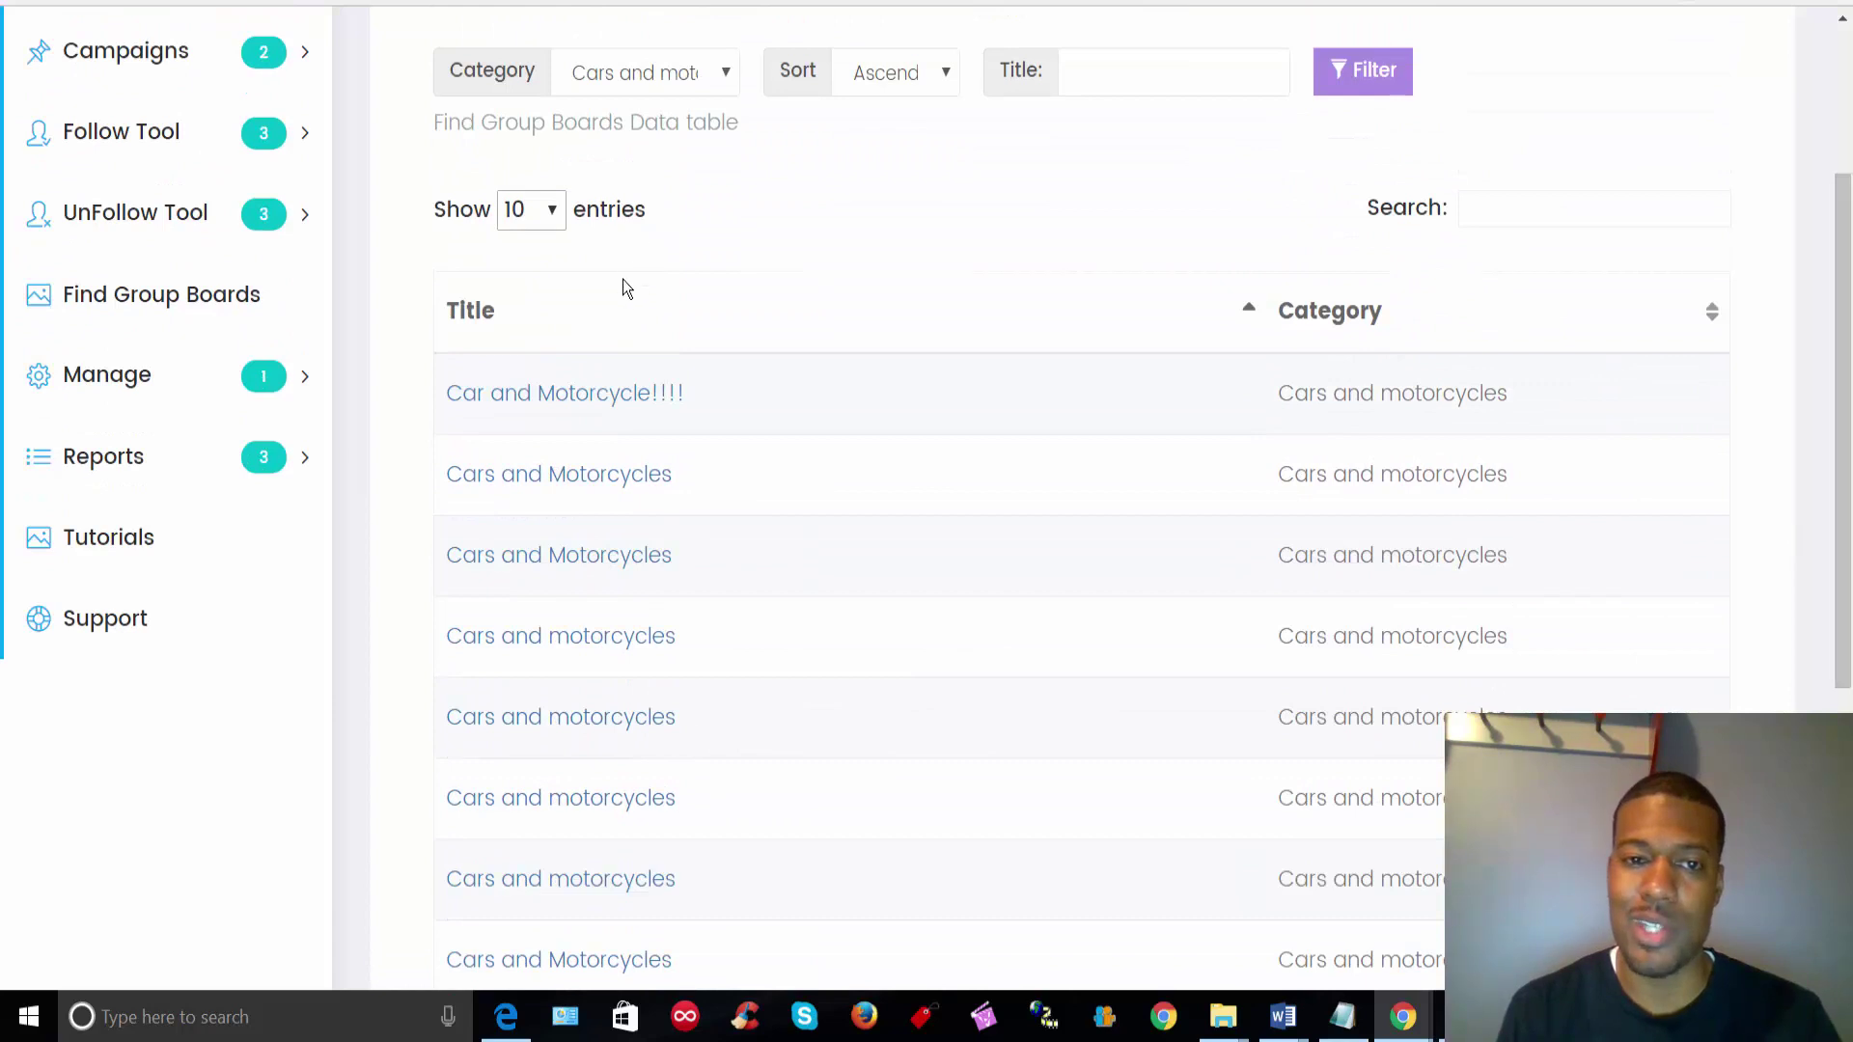
left_click(593, 396)
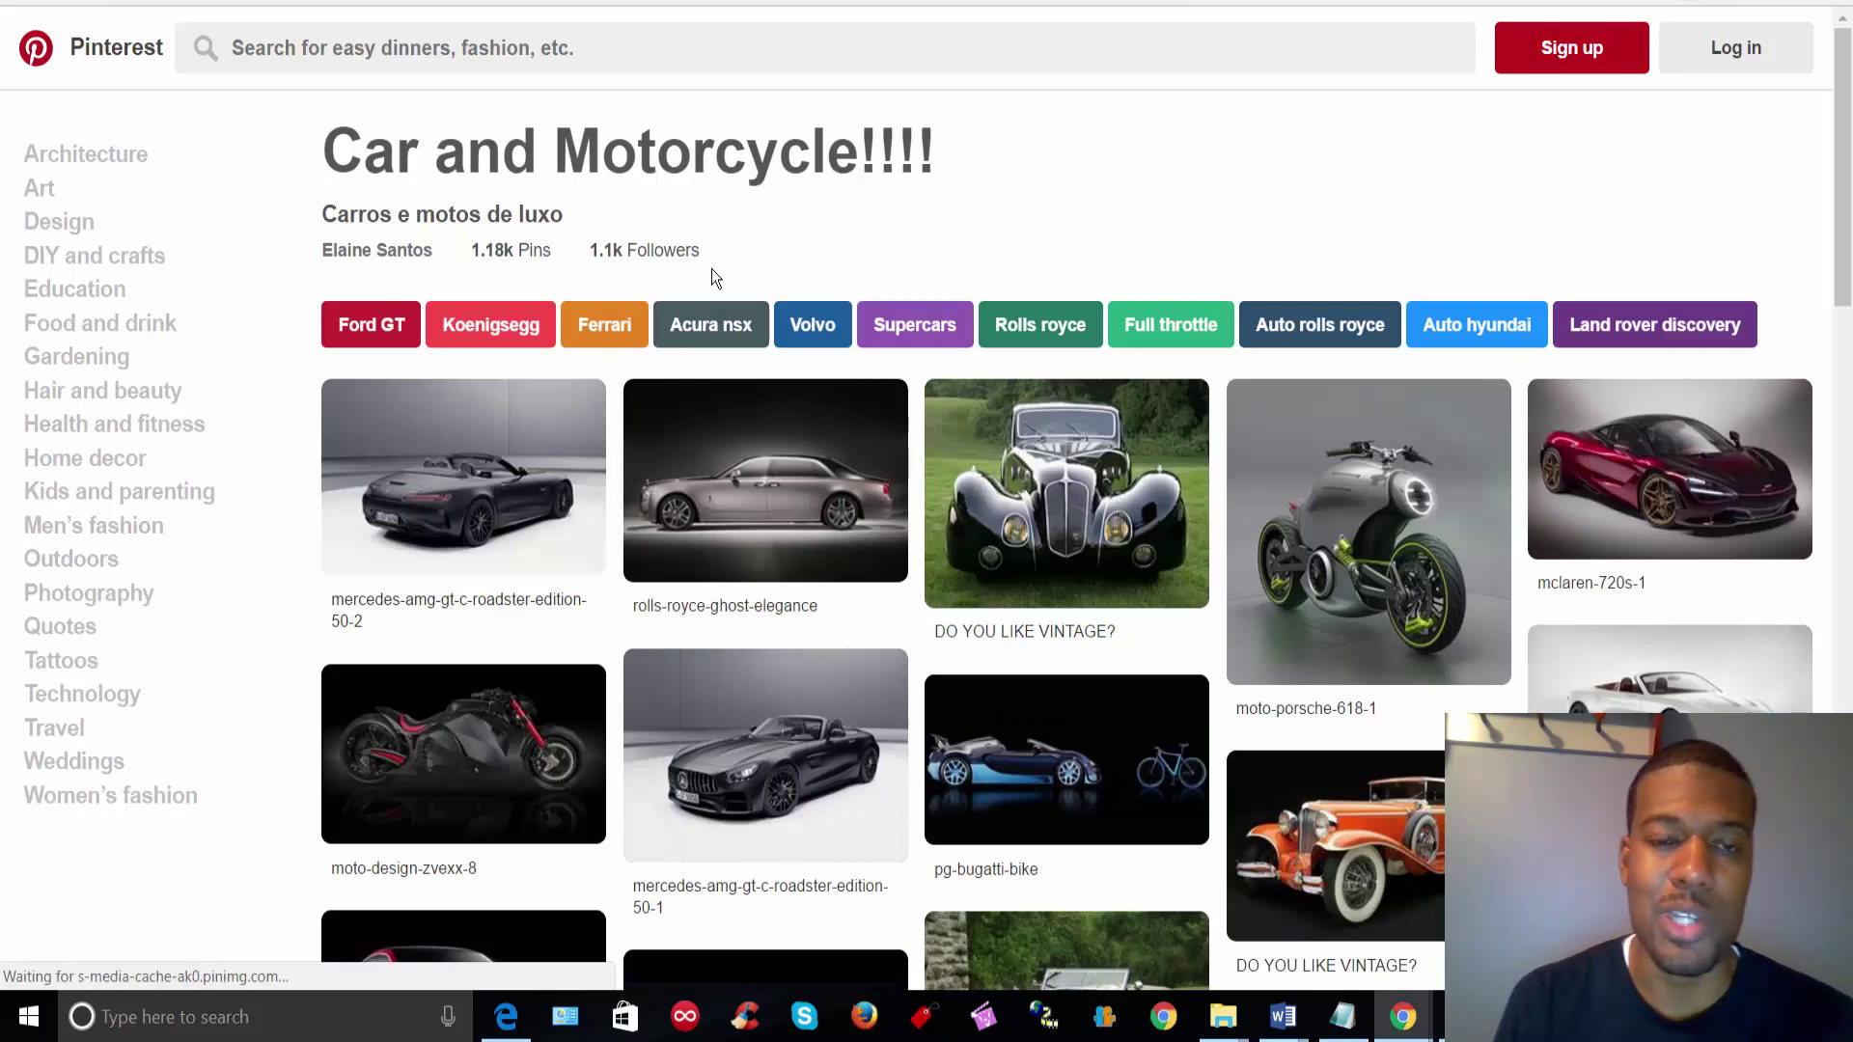
key("ctrl+w")
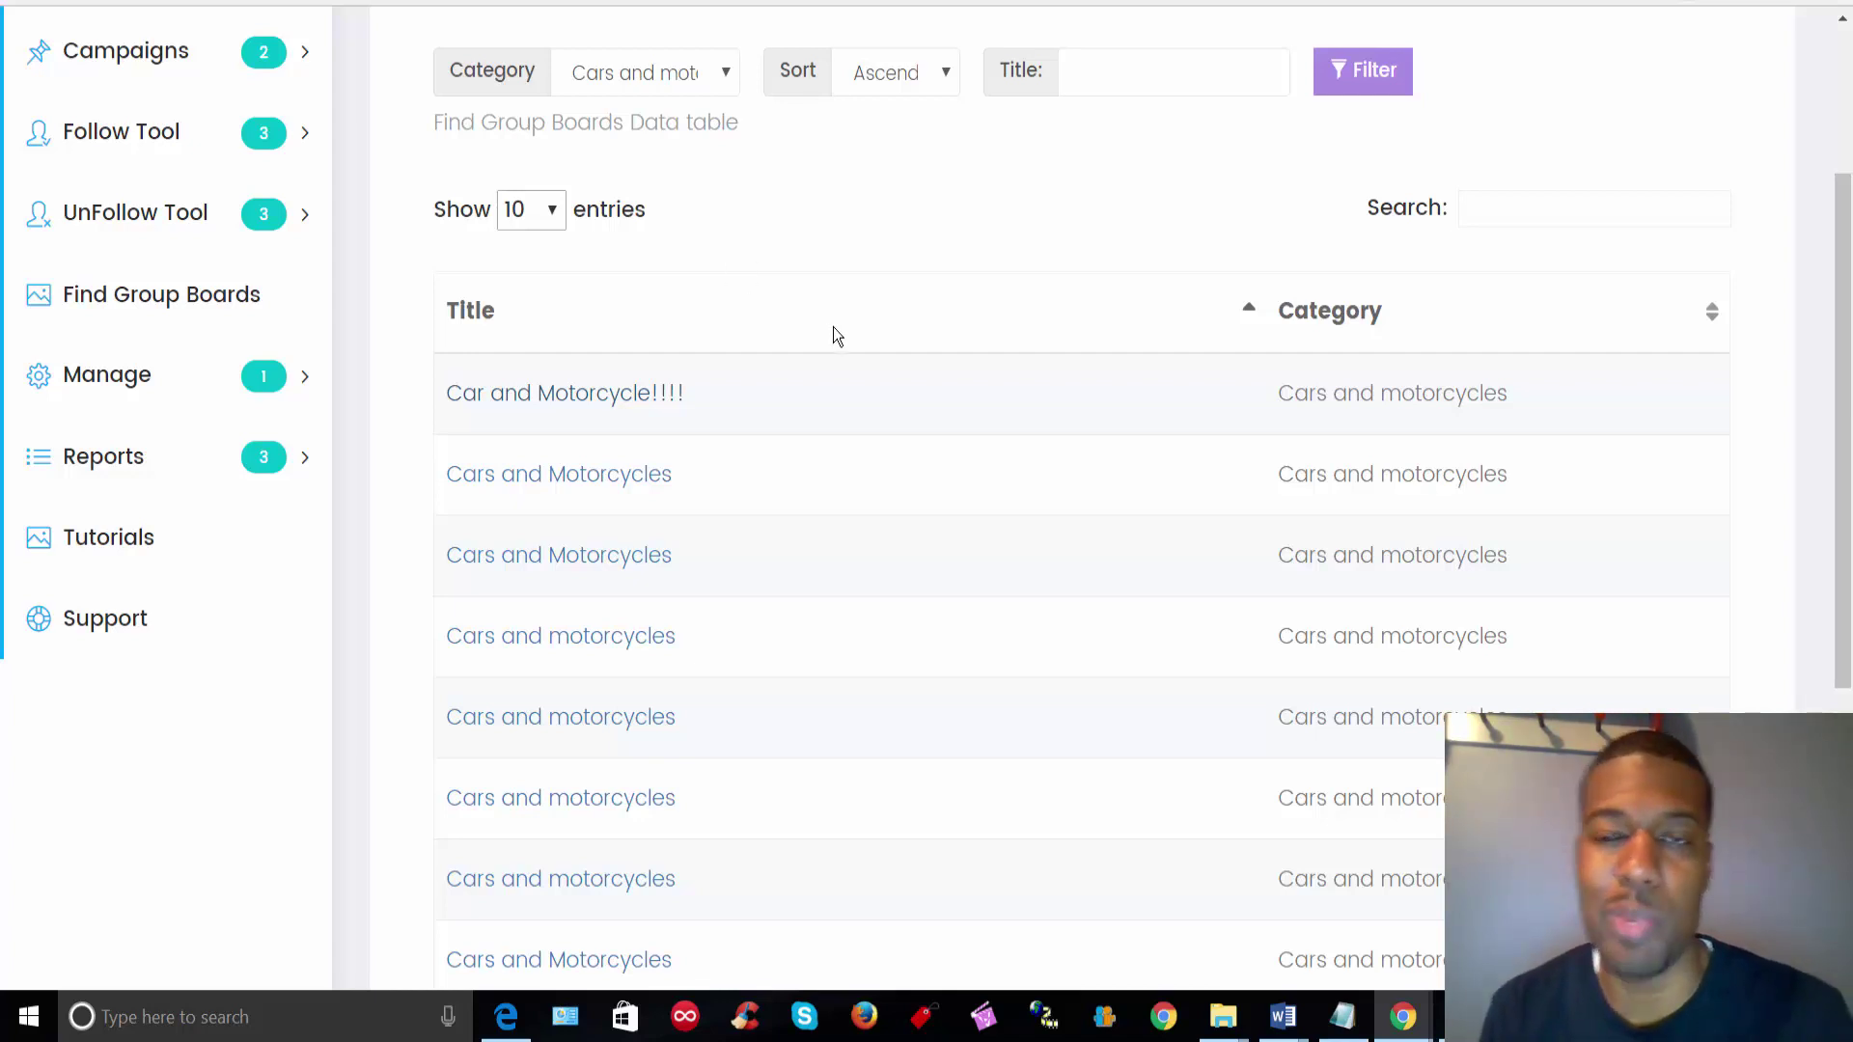
Reveal the Pinterest Accounts option in the Manage section
left_click(140, 376)
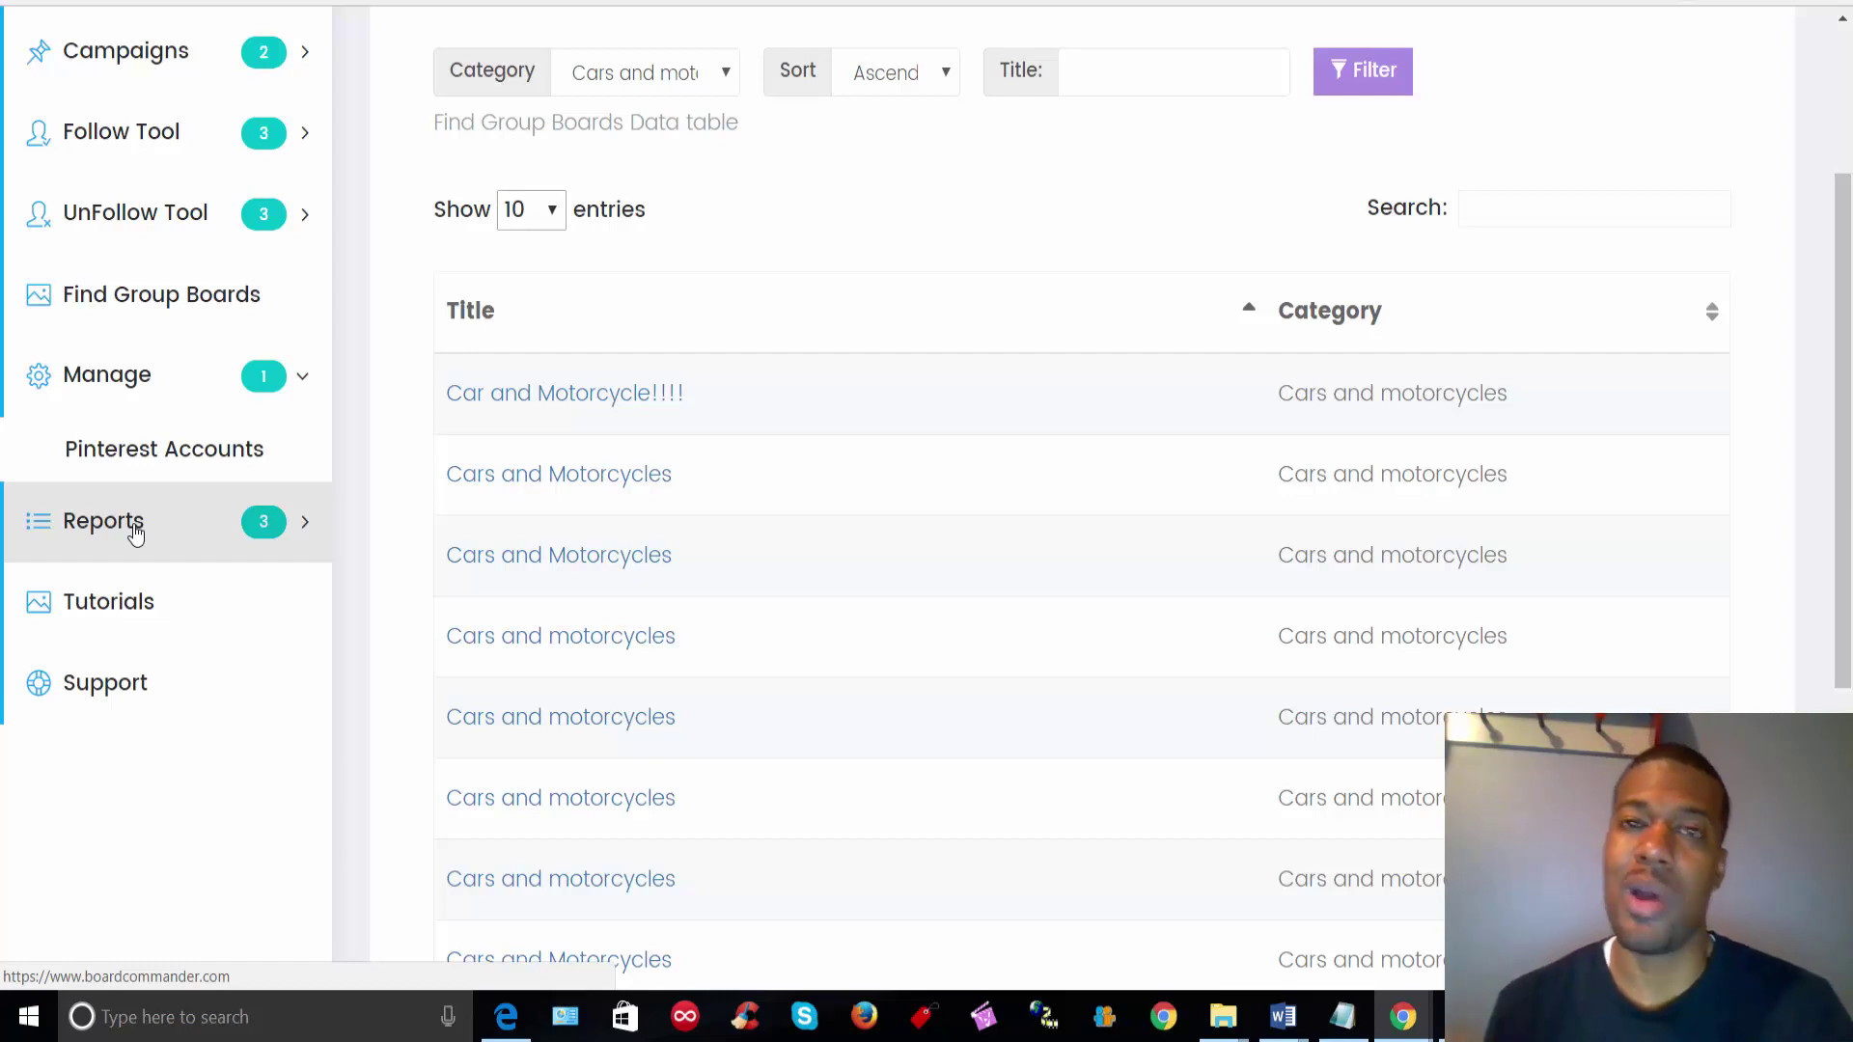
left_click_drag(1842, 298, 1733, 149)
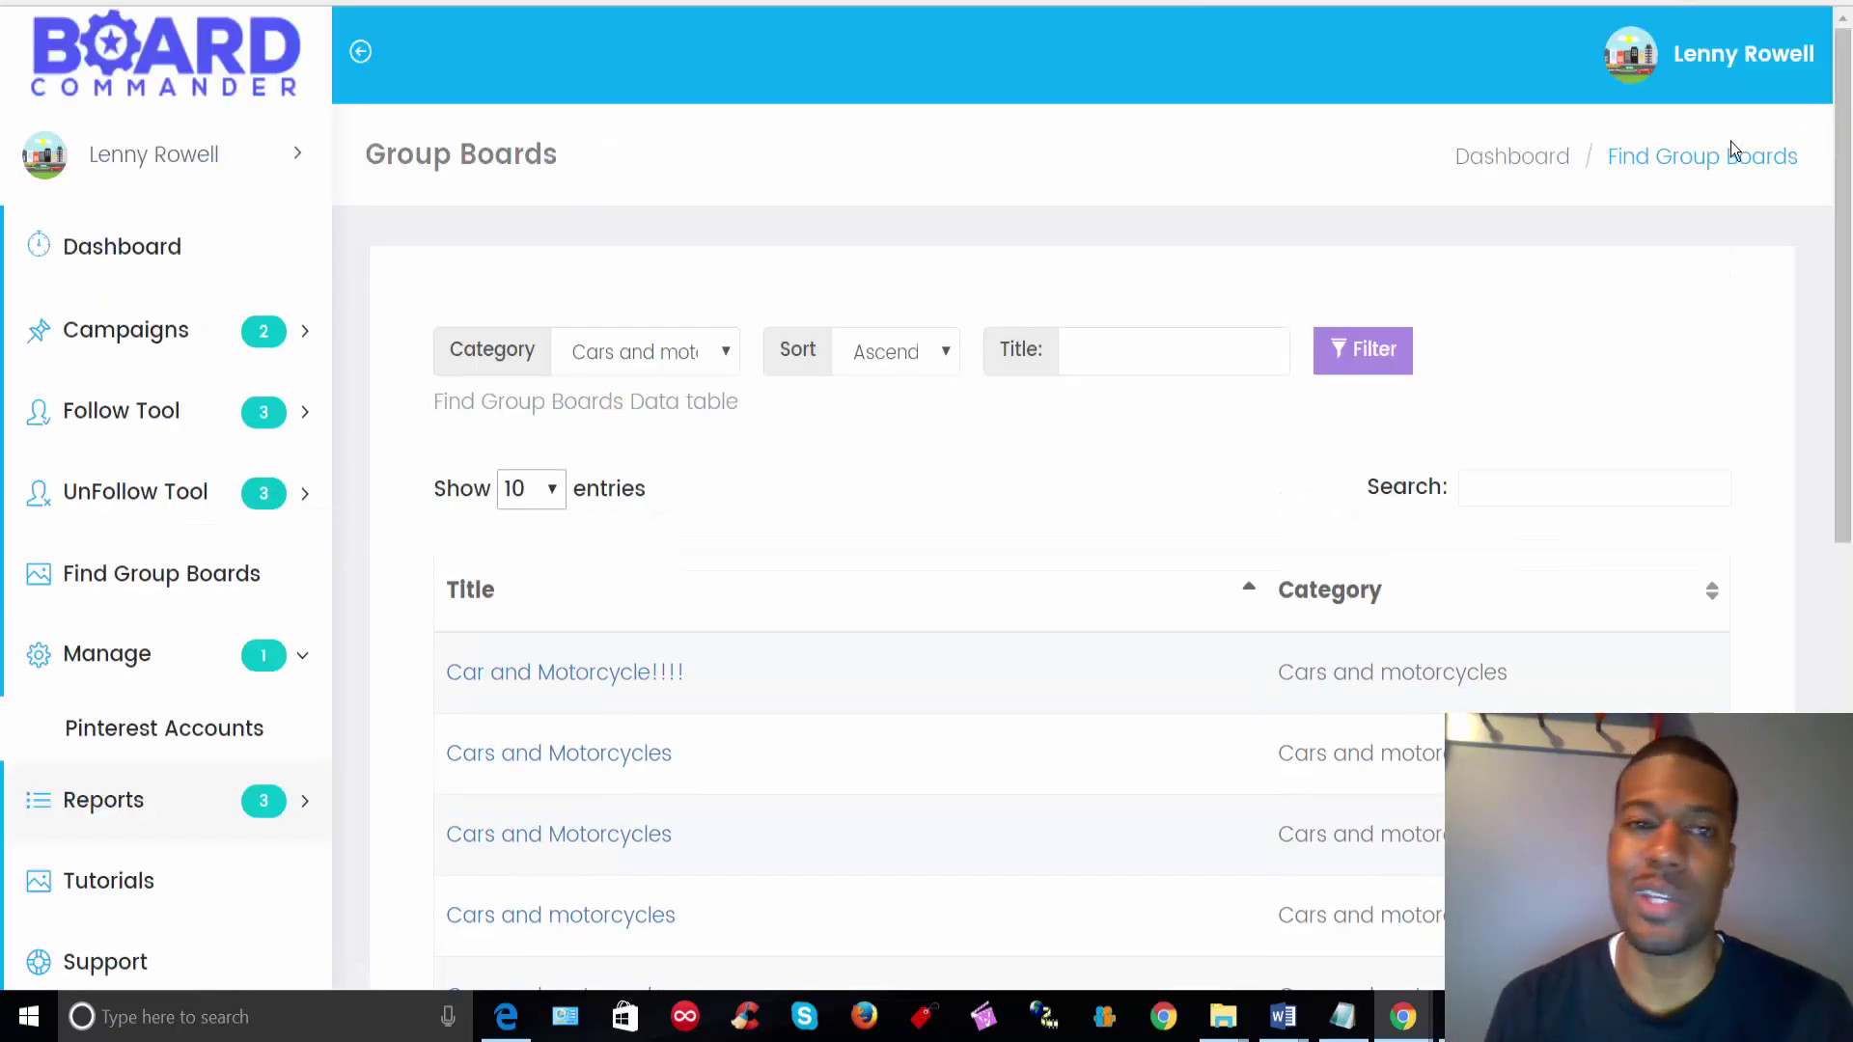